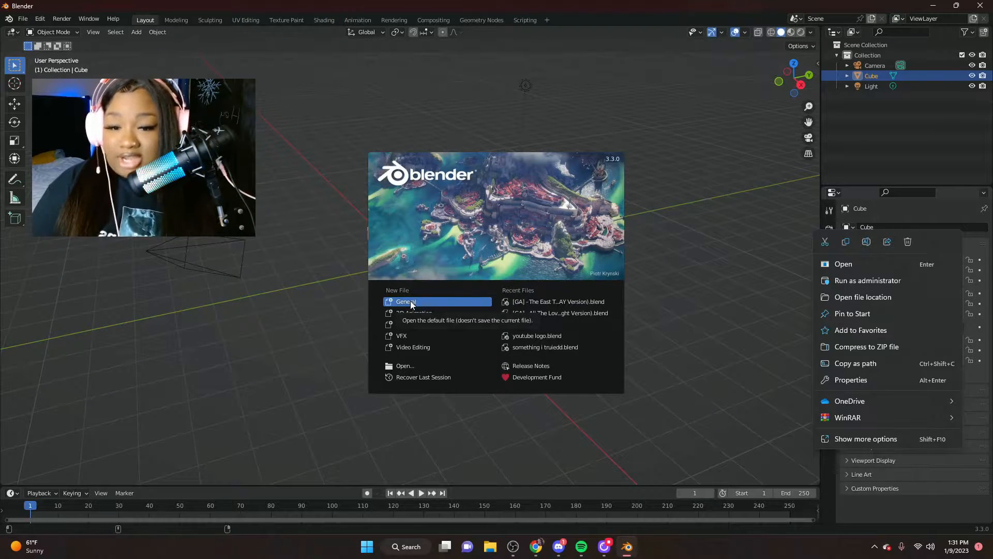
Step: Start a new General file
left_click(411, 303)
middle_click_drag(410, 272, 489, 292)
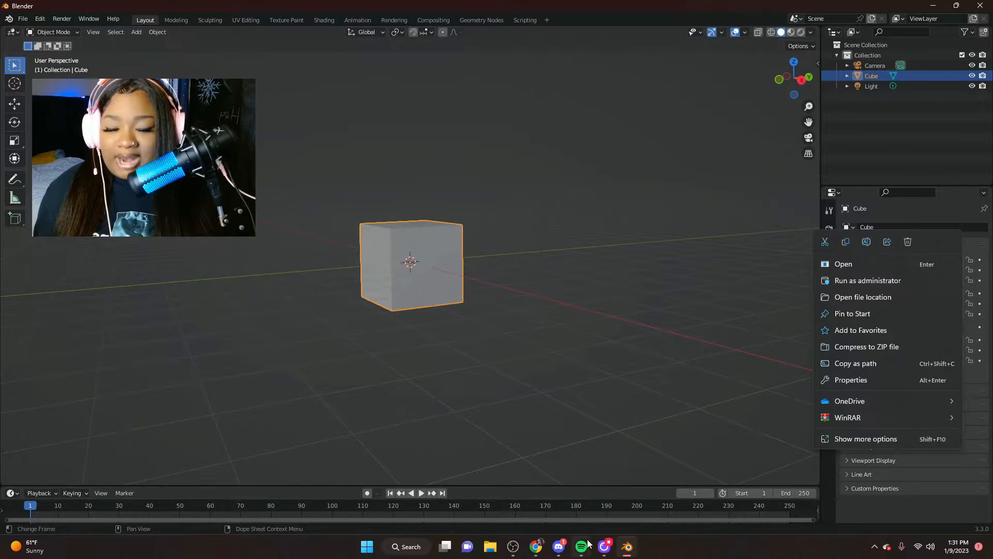
mouse_move(586, 552)
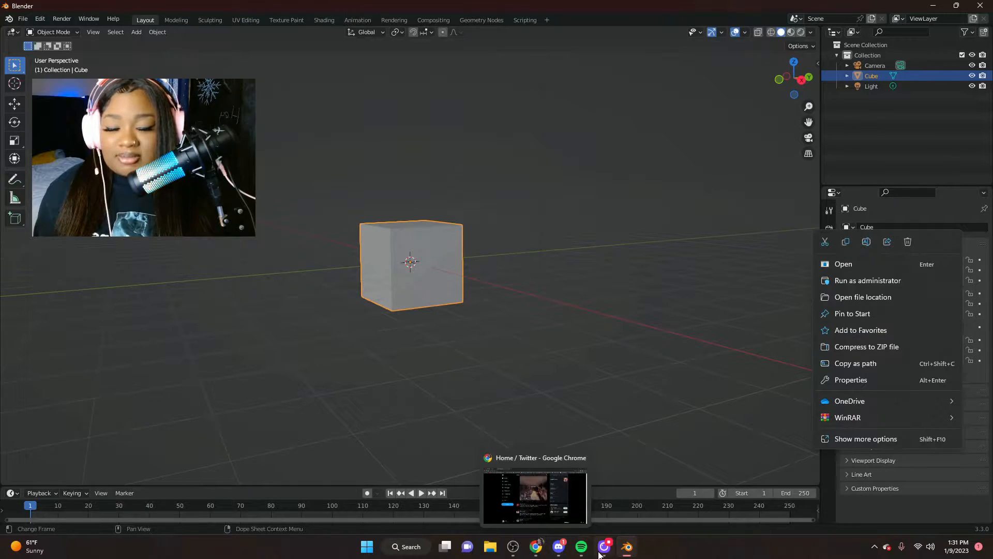
left_click(604, 547)
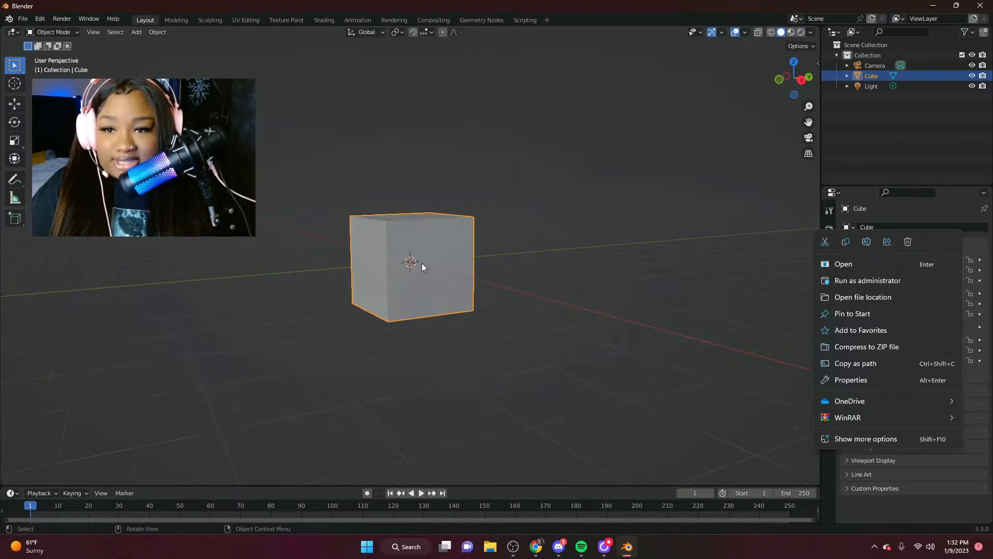
Step: Examine the default cube in the viewport from several angles and distances
middle_click_drag(422, 263, 435, 227)
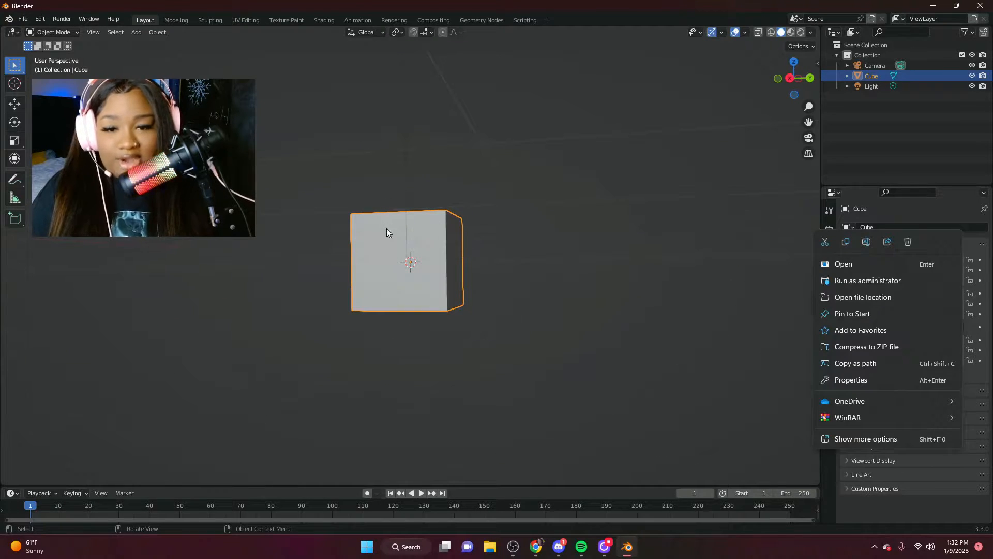
scroll(393, 222, "up", 3)
scroll(399, 235, "down", 5)
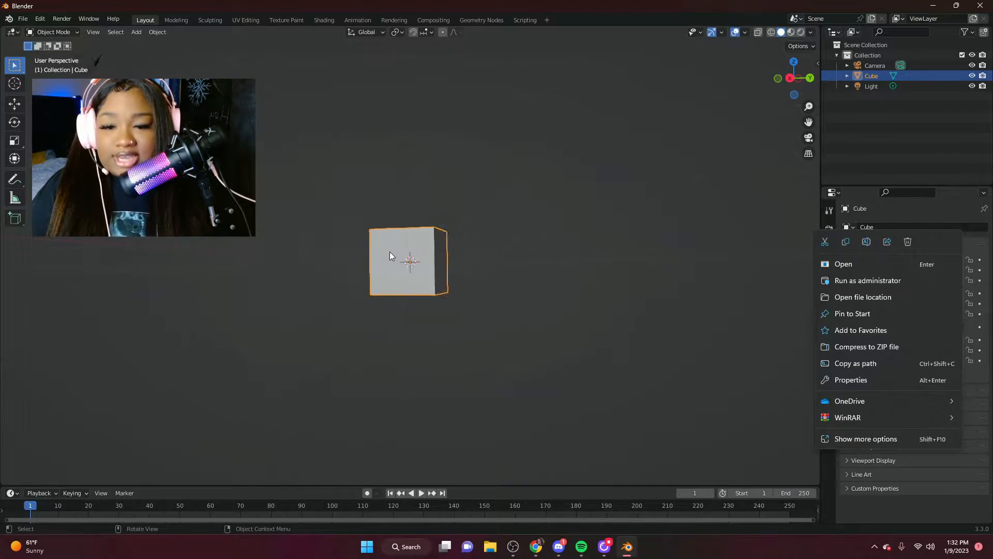
scroll(390, 257, "up", 3)
scroll(383, 229, "down", 2)
middle_click_drag(391, 218, 508, 254)
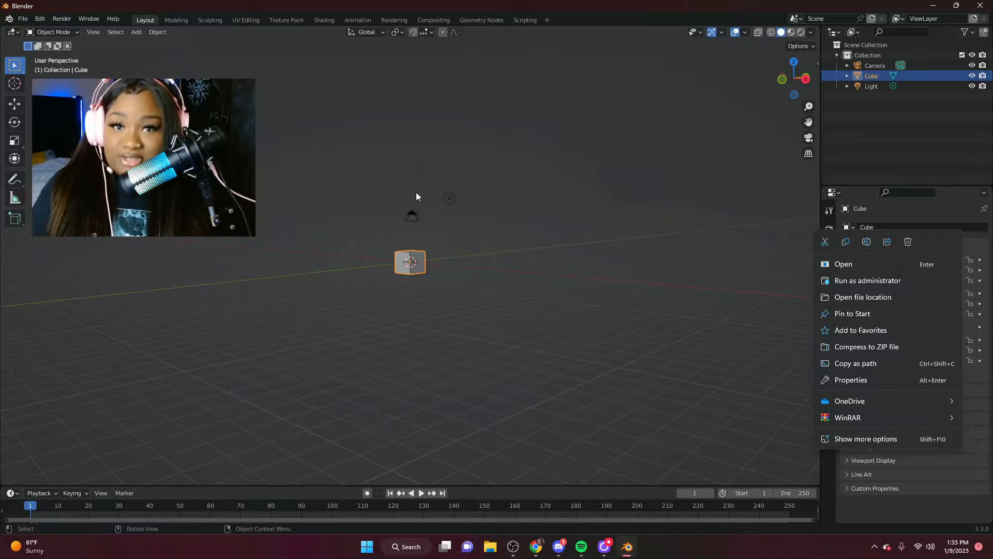
scroll(459, 272, "up", 7)
scroll(458, 271, "down", 3)
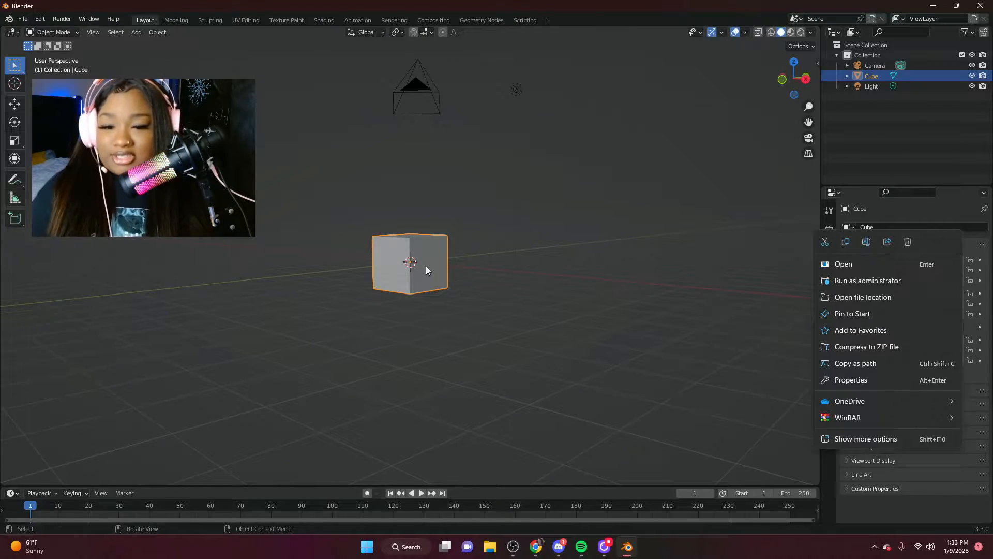
Step: Delete the default cube and the camera from the scene
key("Delete")
middle_click_drag(406, 251, 490, 237)
left_click(507, 243)
key("Delete")
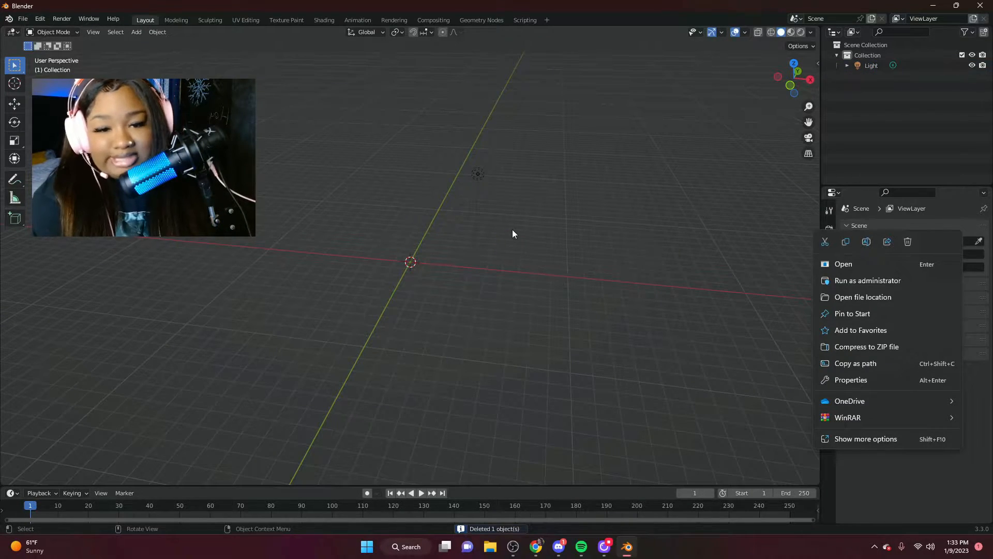
Step: Add a text object at the scene origin
middle_click_drag(415, 226, 393, 239)
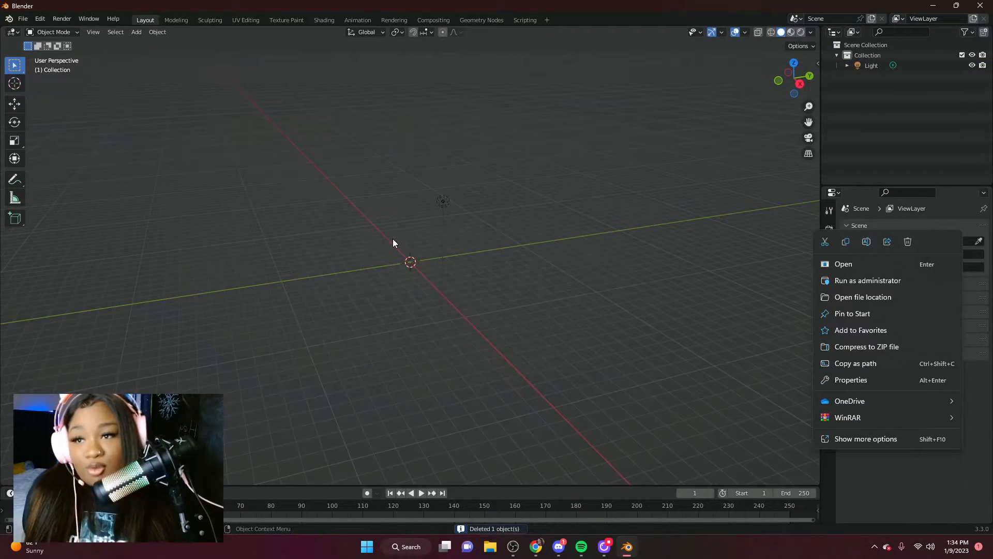
left_click(137, 33)
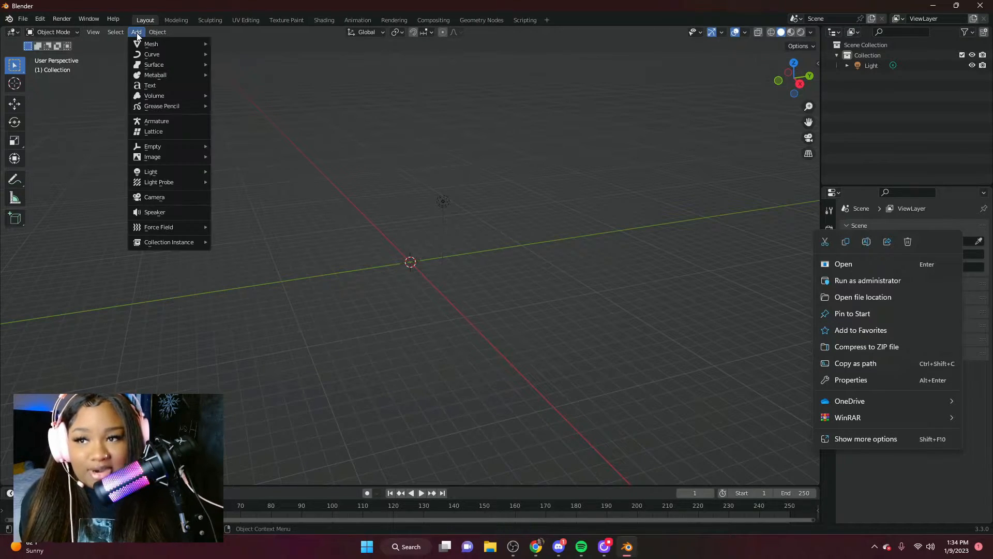
left_click(145, 85)
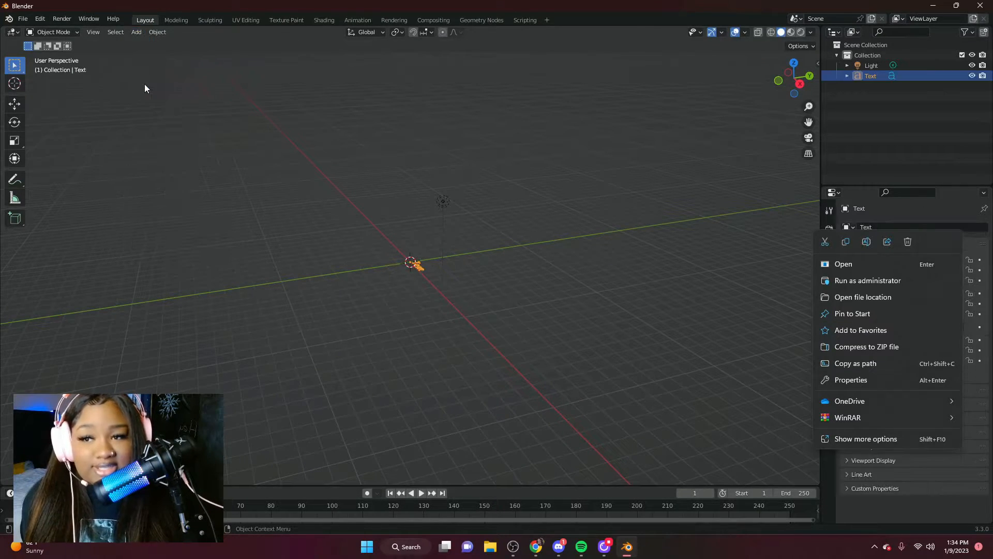
Step: Replace the text object's default wording with "YSL" and return to Object Mode
scroll(455, 239, "up", 4)
middle_click_drag(514, 272, 622, 300)
left_click_drag(809, 122, 746, 199)
left_click_drag(808, 122, 577, 98)
scroll(515, 157, "down", 2)
middle_click_drag(530, 150, 533, 173)
left_click_drag(809, 122, 831, 104)
scroll(517, 238, "up", 5)
middle_click_drag(518, 238, 552, 201)
key("Tab")
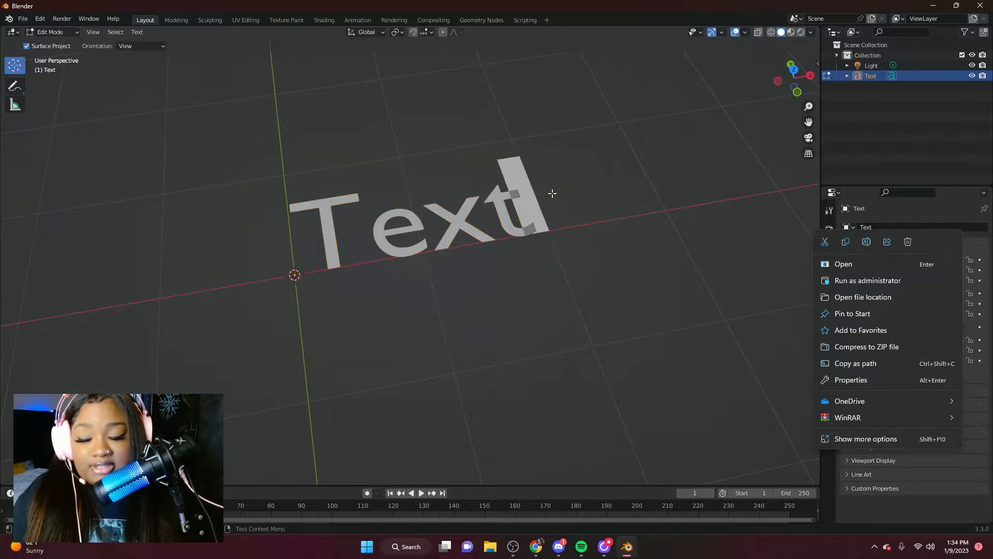
key("BackSpace")
key("BackSpace")
key("BackSpace")
key("BackSpace")
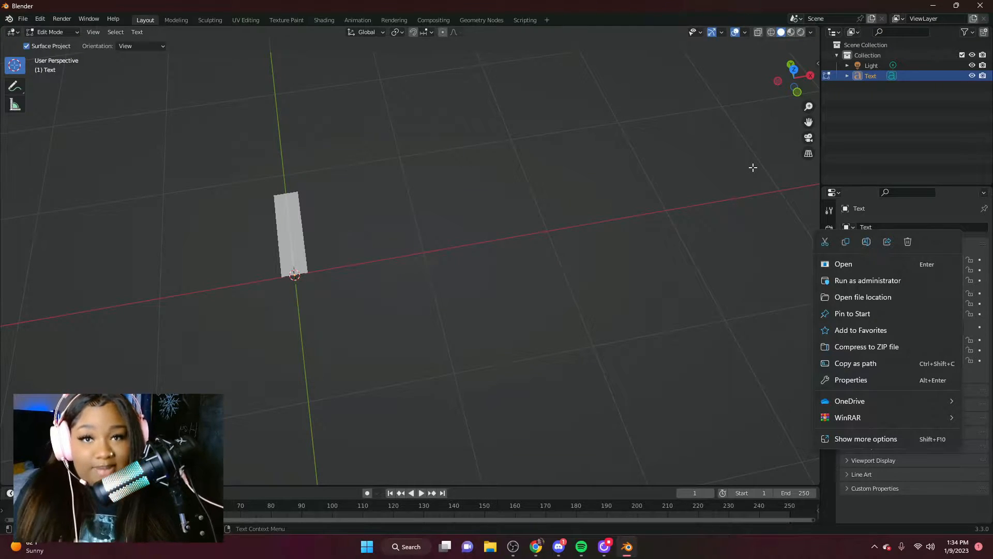
type("YS")
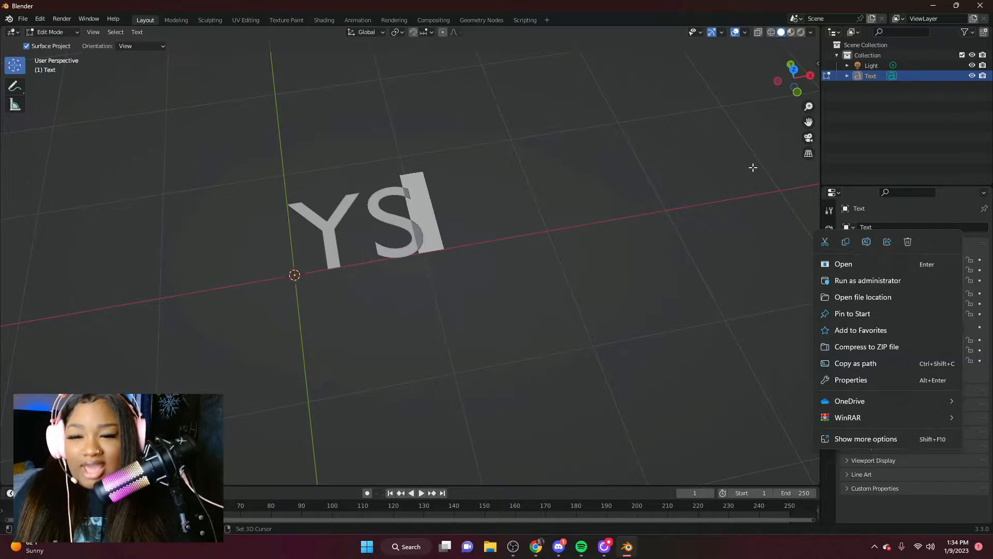
type("L")
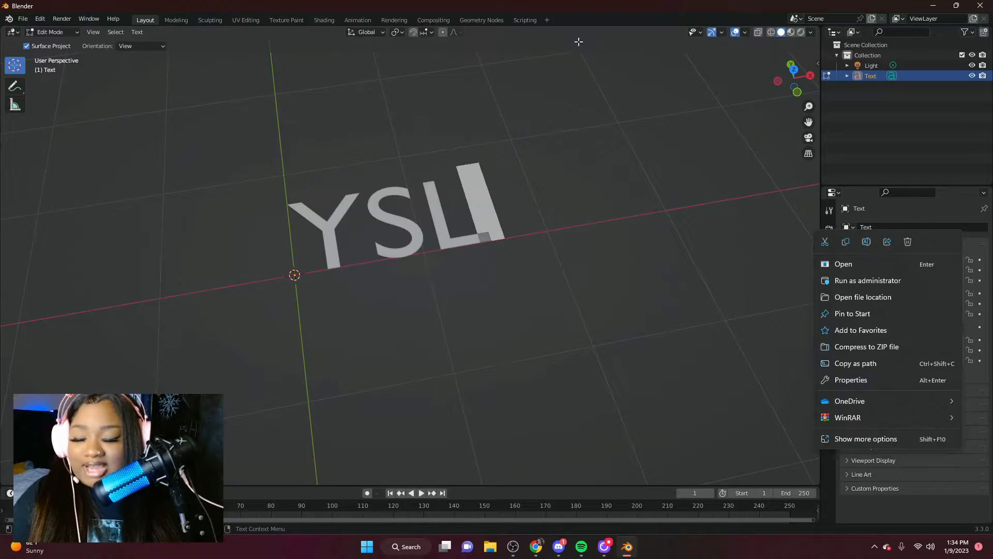
key("Tab")
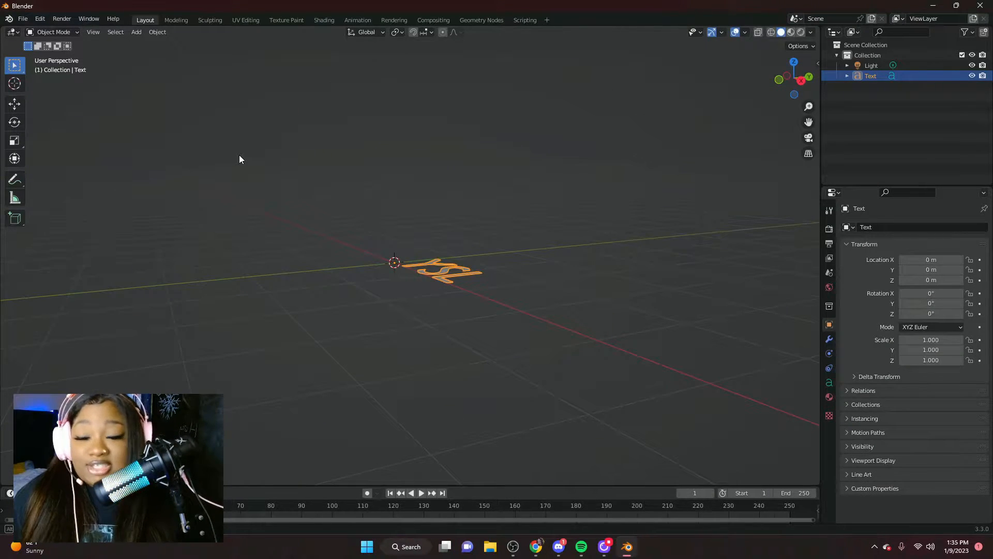
Step: Rotate the YSL text upright, setting its X rotation to 90°
middle_click_drag(239, 154, 248, 193)
left_click(15, 123)
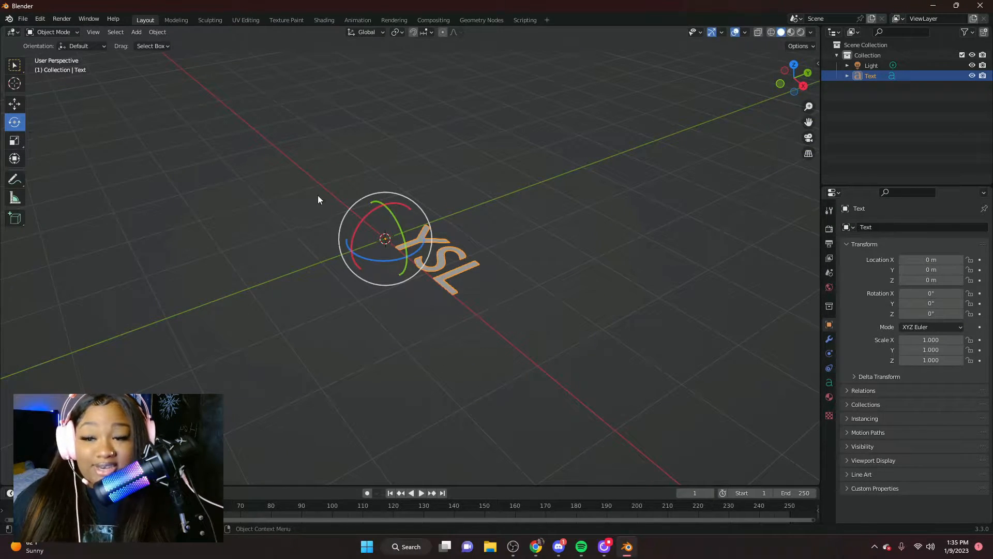
left_click_drag(407, 205, 295, 184)
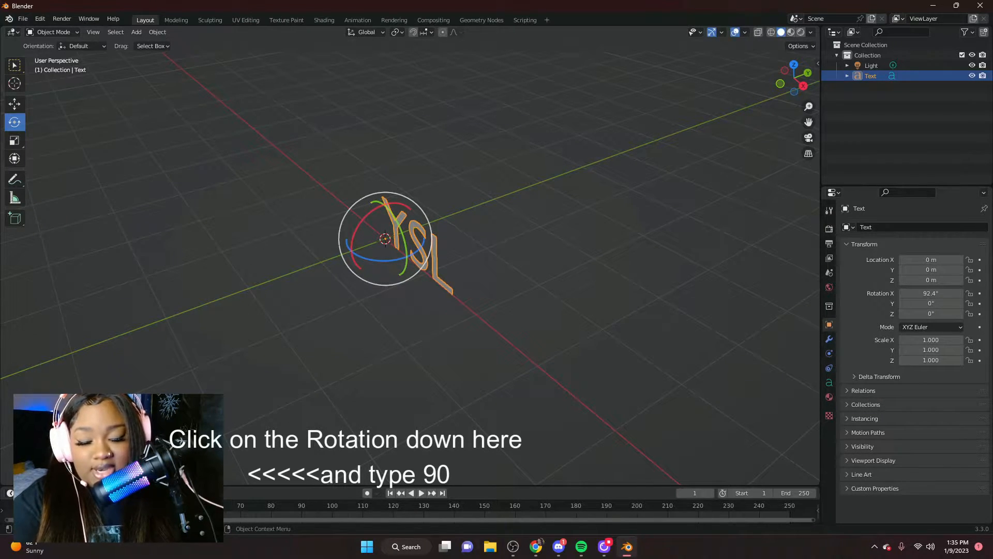
key("Return")
middle_click_drag(369, 378, 413, 282)
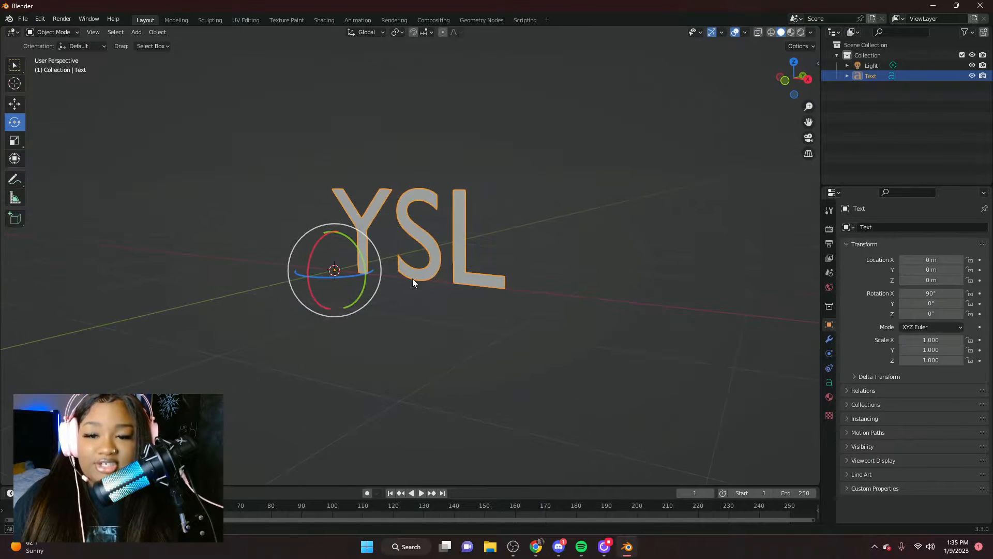
Step: Load the Ladi Dense font from the Desktop folder as the YSL text's regular font
left_click(830, 383)
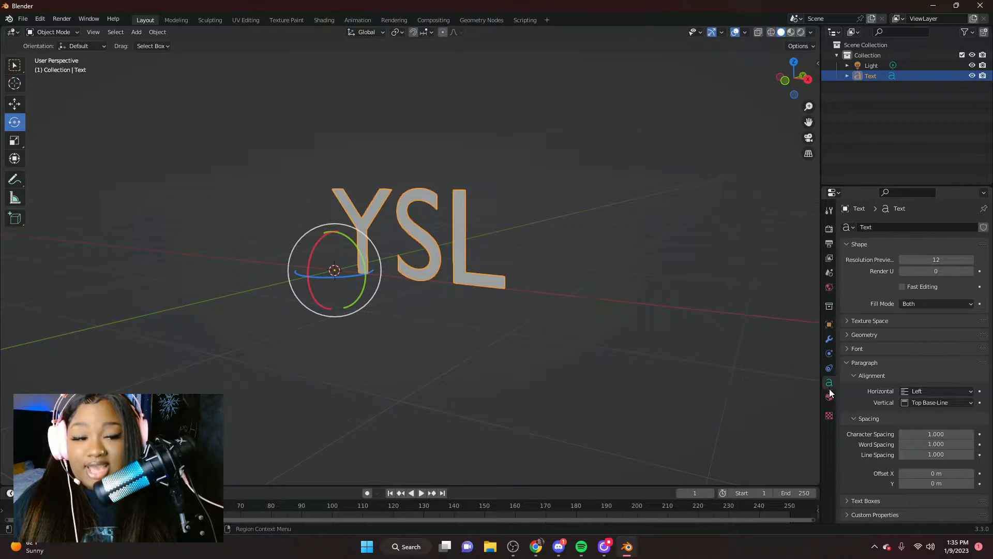
left_click(851, 348)
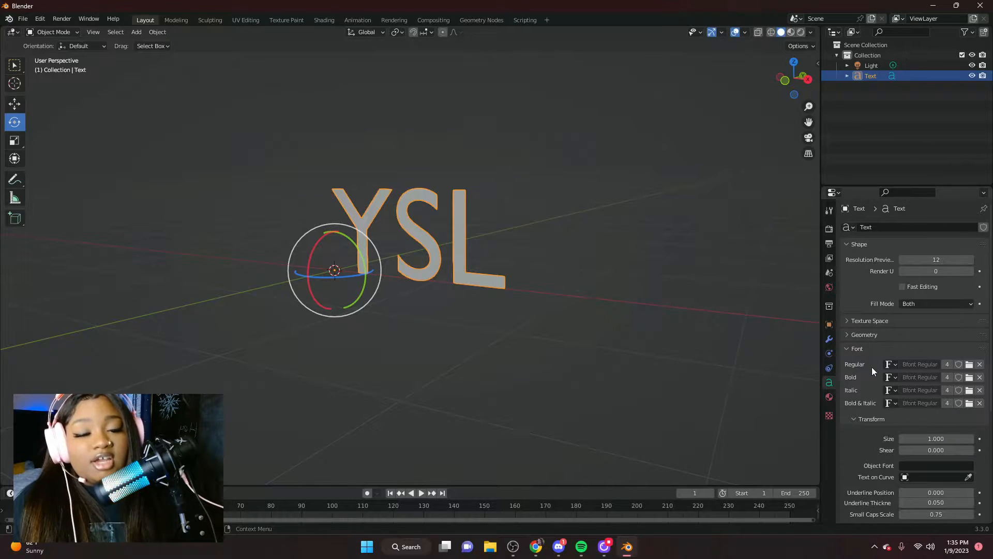
left_click(969, 367)
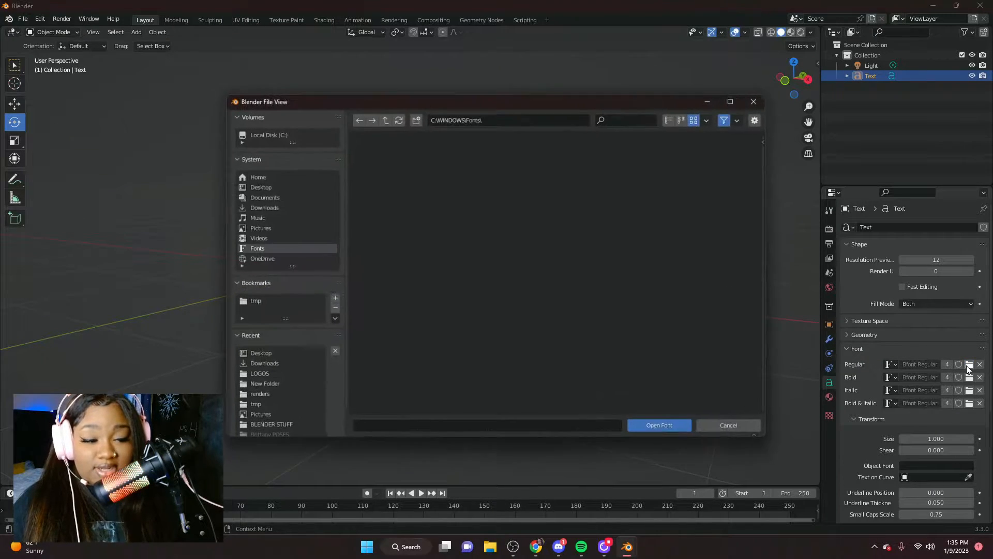
scroll(433, 191, "down", 10)
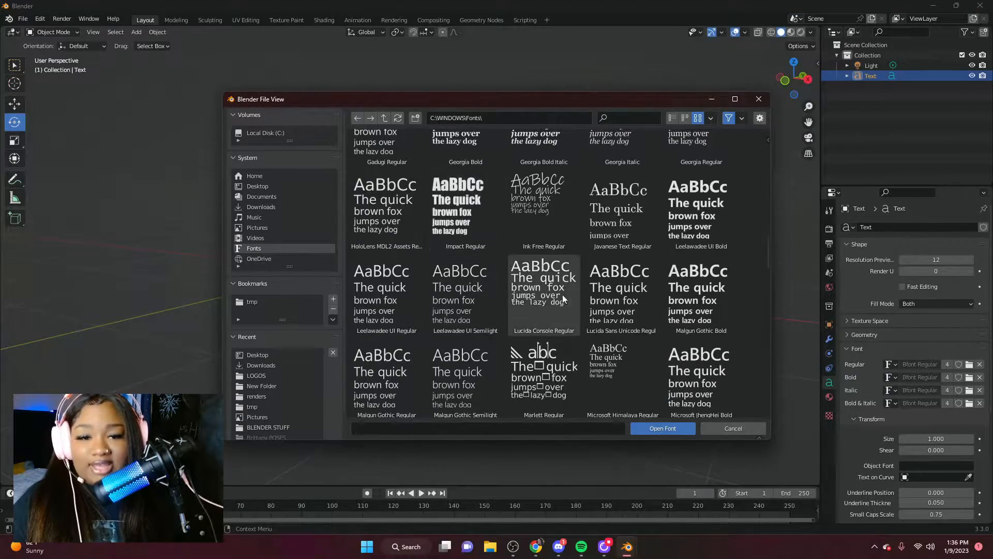
scroll(644, 223, "down", 4)
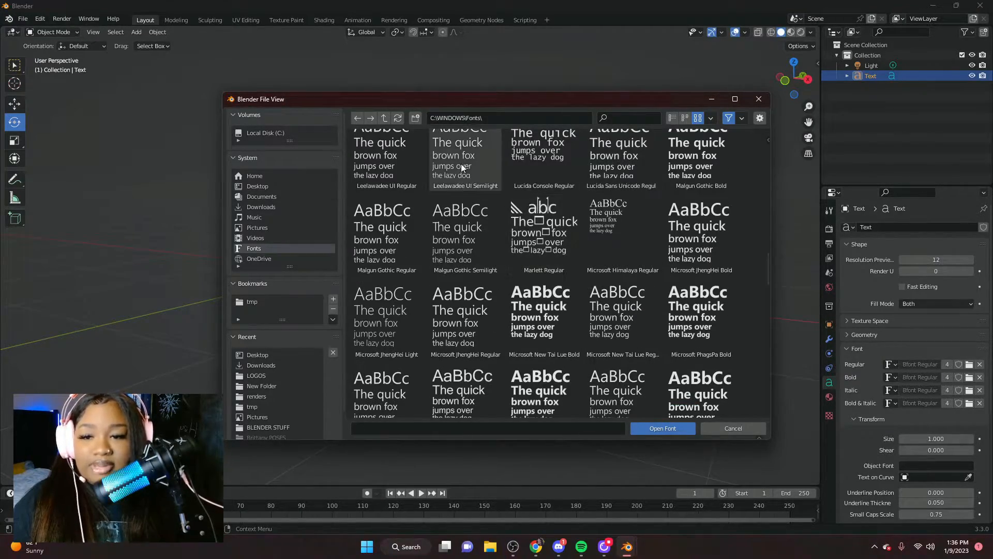
left_click(257, 187)
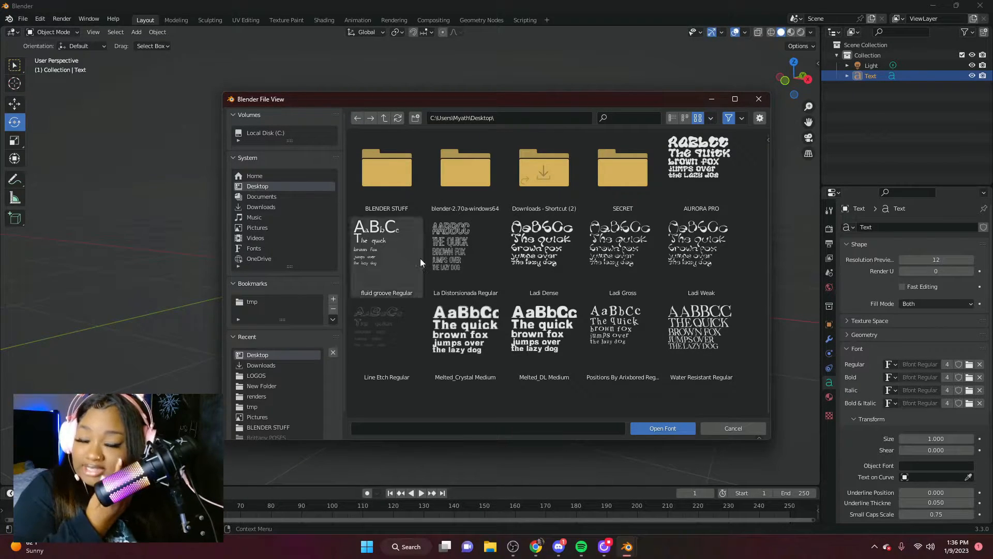
double_click(518, 256)
scroll(517, 253, "up", 6)
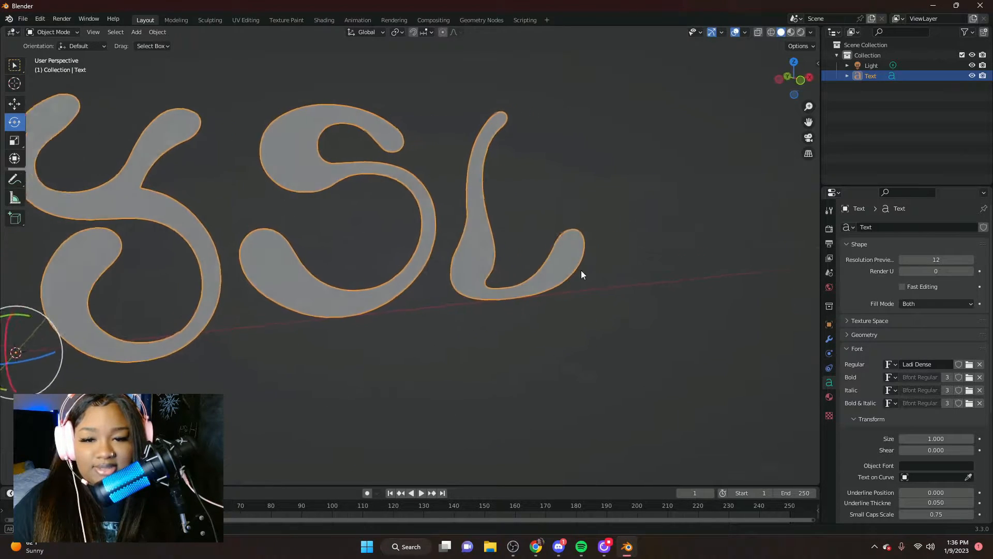
scroll(578, 271, "down", 3)
scroll(531, 269, "down", 3)
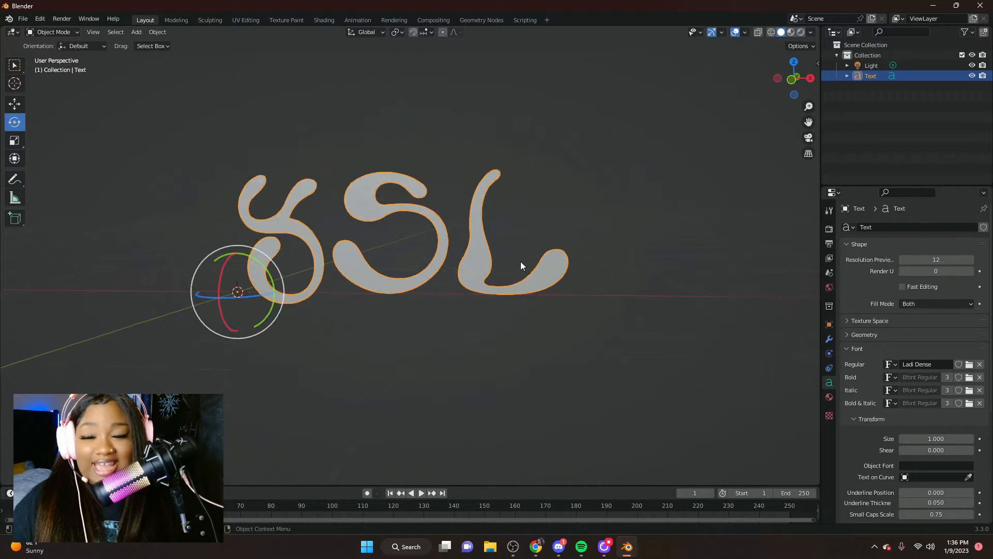
Step: Switch to the Move tool and give the YSL text thickness with an Extrude value of 0.06 m
left_click(10, 104)
left_click(849, 349)
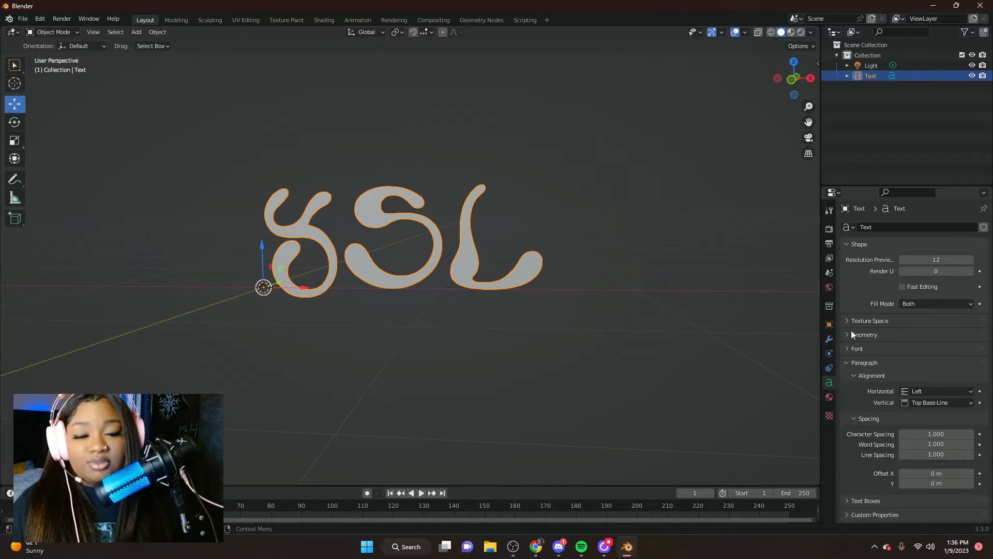
left_click(852, 332)
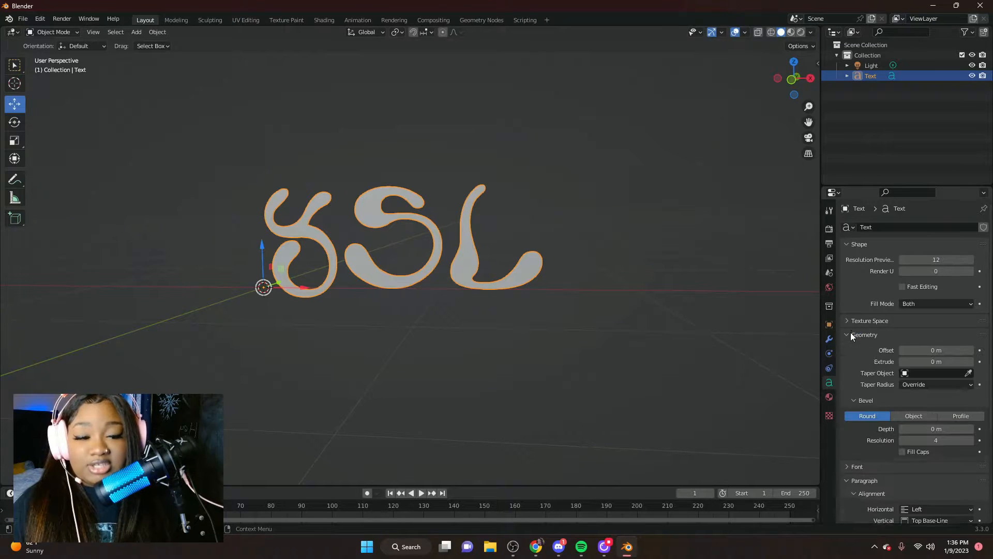
left_click(972, 364)
left_click(972, 364)
left_click(972, 364)
left_click(971, 364)
left_click(971, 365)
left_click(972, 365)
left_click(972, 364)
middle_click_drag(604, 275, 769, 366)
left_click(903, 363)
Step: Copy and paste the YSL text object, then move the copy along the negative Y axis in front of the original
middle_click_drag(456, 236, 502, 198)
right_click(386, 207)
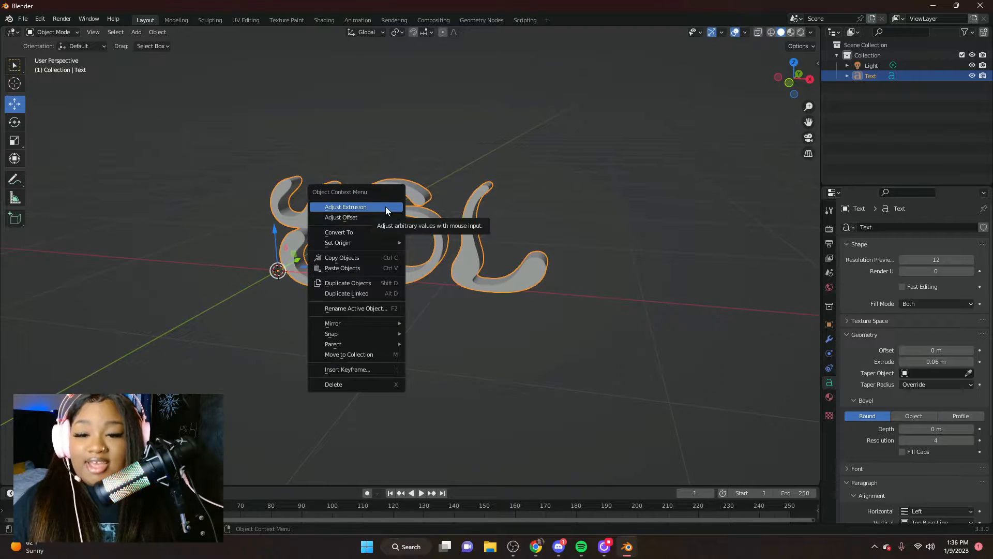
left_click(364, 257)
right_click(368, 308)
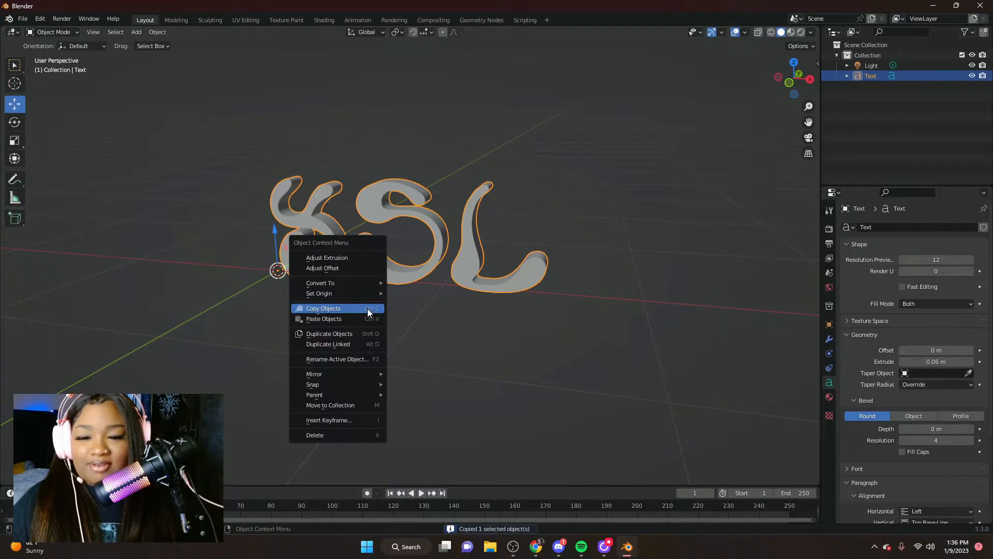
left_click(349, 318)
middle_click_drag(384, 259, 360, 292)
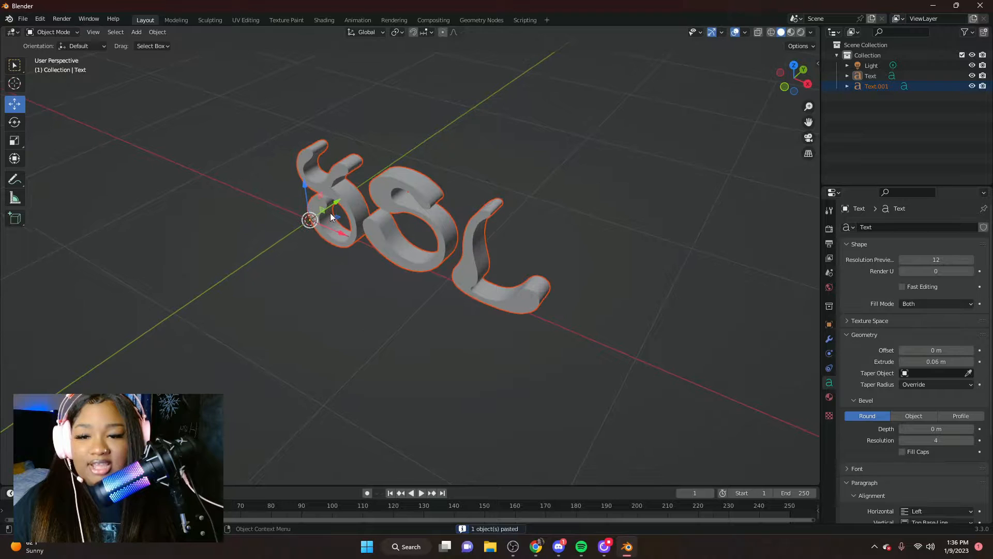
left_click_drag(332, 206, 319, 245)
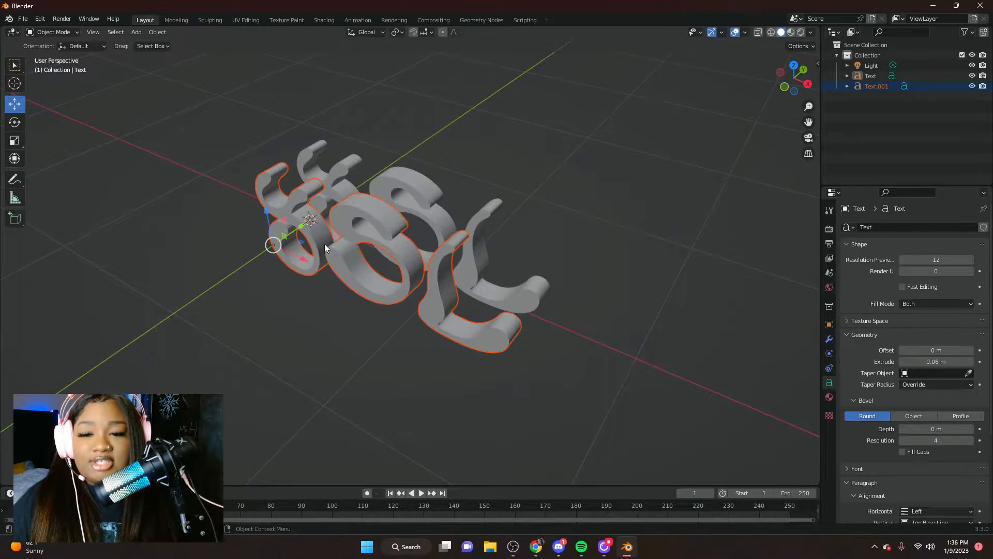
Step: Set the front YSL copy's Extrude value to 0.04 m
left_click(360, 234)
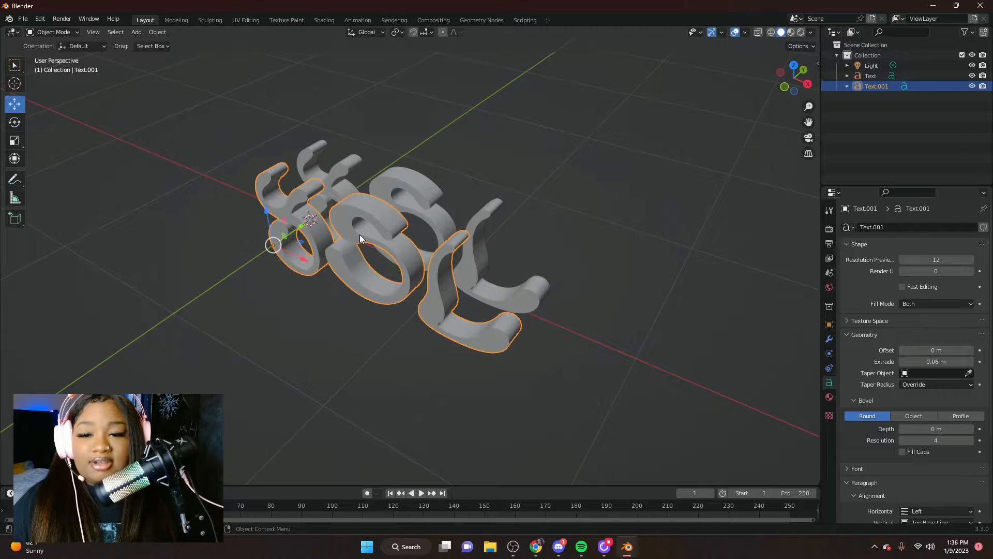
left_click(903, 362)
left_click(903, 362)
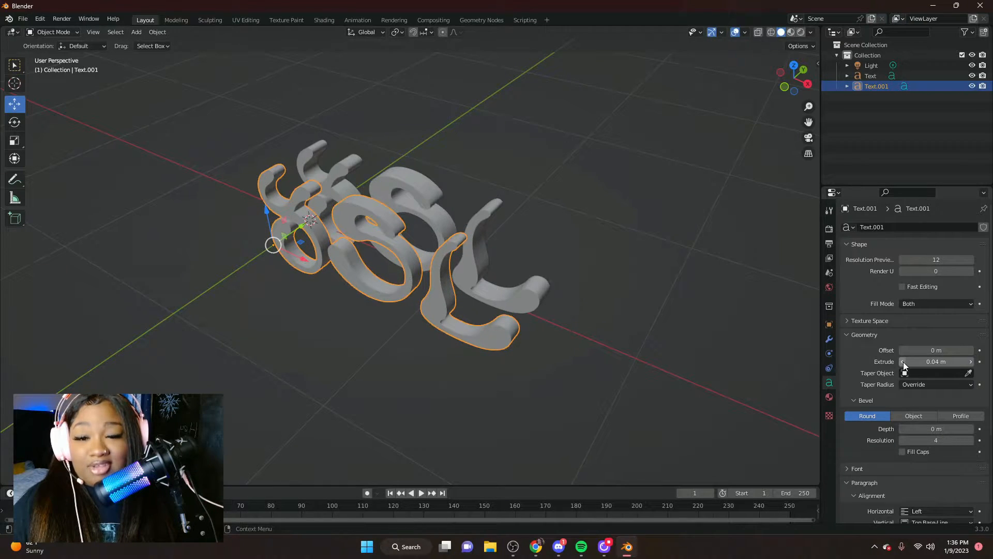
Step: Set the front YSL copy's Extrude to 0.03 m and round its edges with a Bevel Depth of 0.02 m
left_click(903, 361)
middle_click_drag(566, 266, 753, 289)
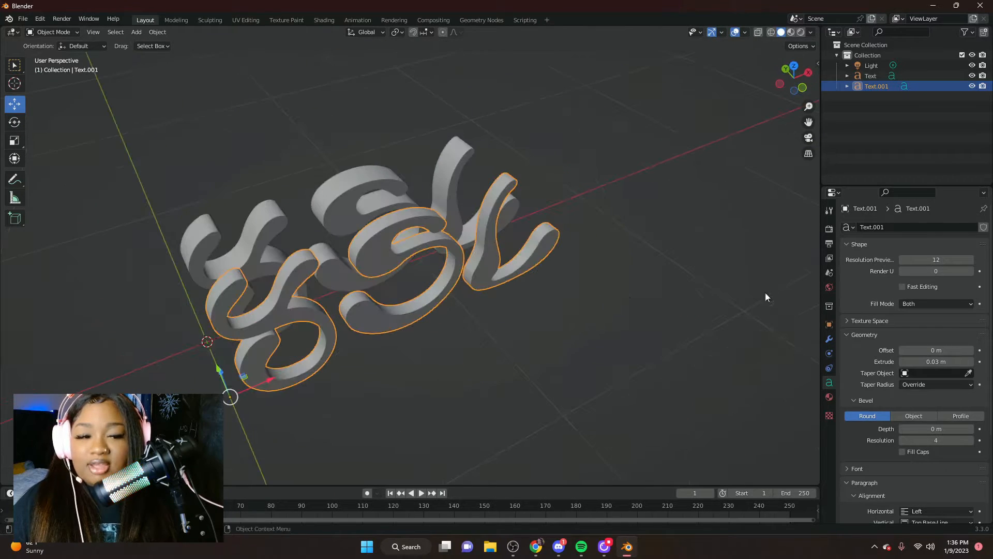
scroll(926, 370, "down", 4)
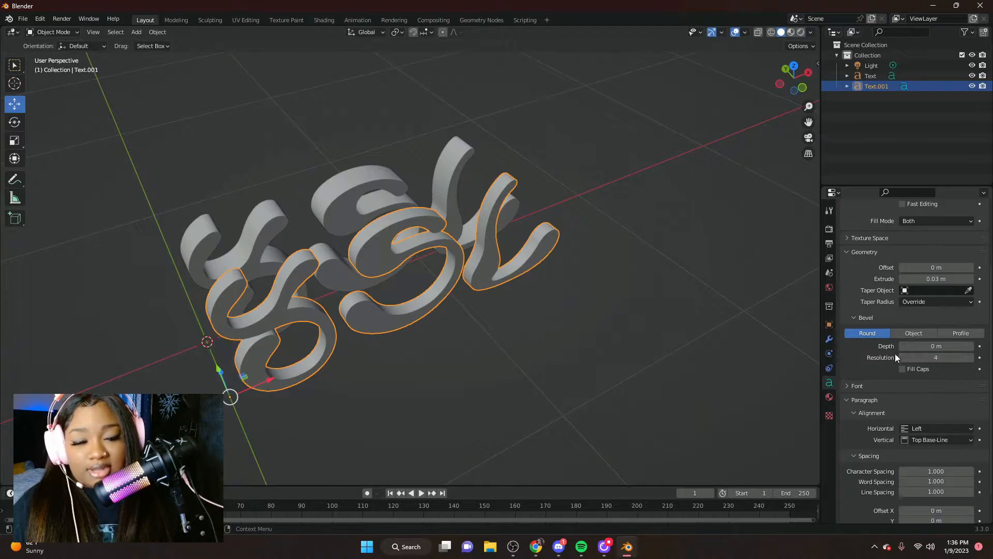
left_click(970, 347)
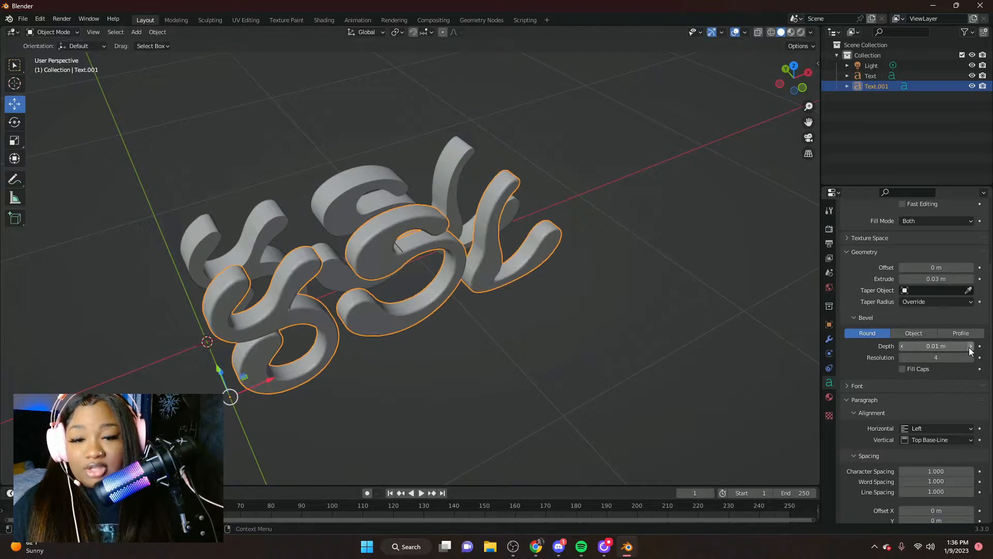
left_click(970, 347)
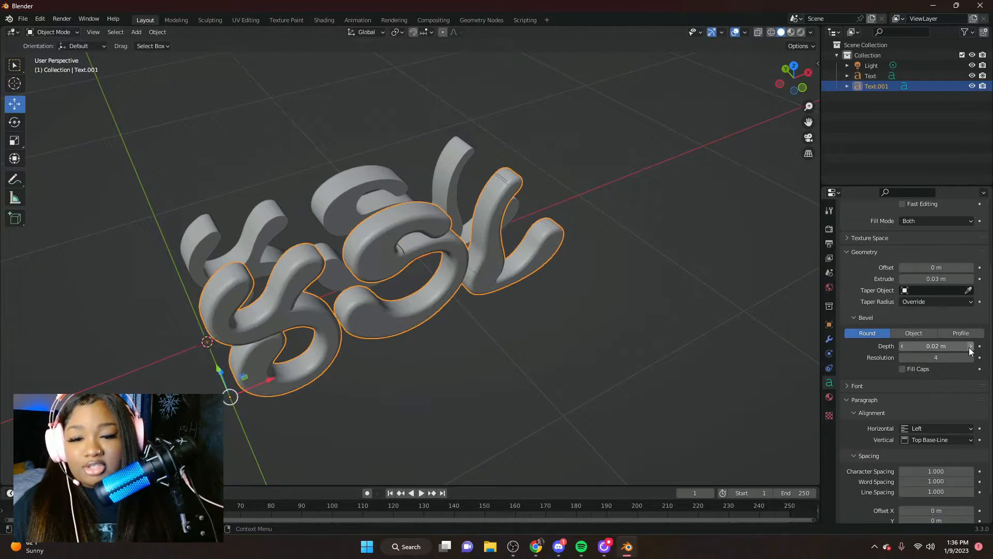
Step: Give the back YSL text a Bevel Depth of 0.04 m
left_click(365, 193)
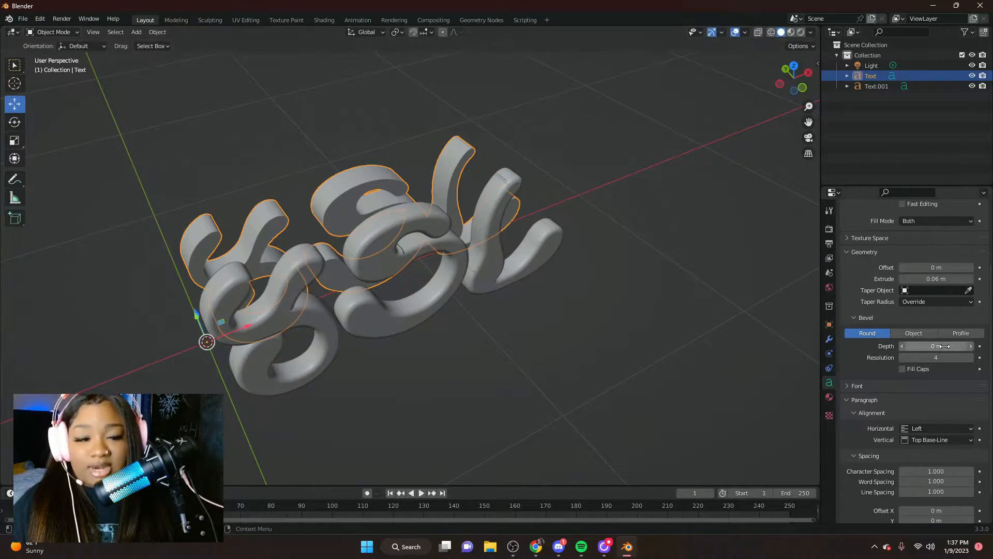
left_click(971, 346)
left_click(971, 346)
left_click(971, 346)
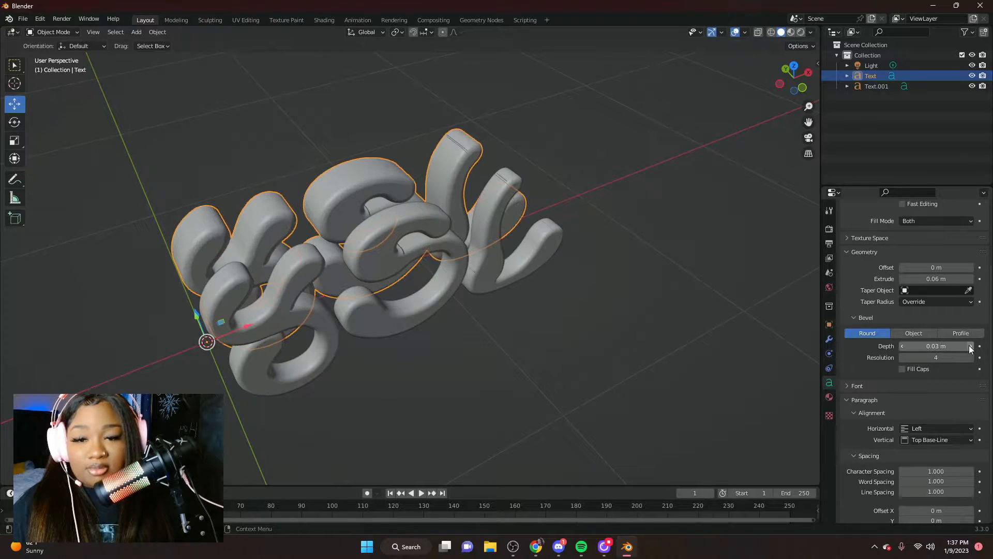
left_click(971, 346)
Step: Move the front YSL copy along the Y axis until it sits against the front face of the back text
middle_click_drag(562, 241, 424, 193)
left_click(368, 195)
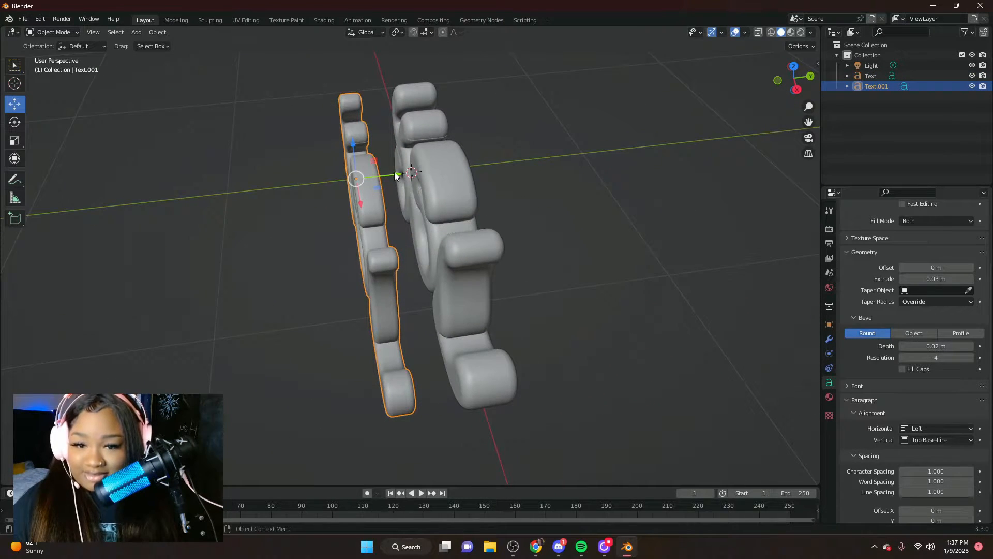
left_click_drag(392, 172, 440, 166)
middle_click_drag(548, 216, 644, 181)
scroll(658, 175, "down", 3)
scroll(600, 157, "up", 2)
middle_click_drag(601, 156, 550, 198)
middle_click_drag(134, 291, 282, 267)
Step: Try a larger Bevel Depth on the back YSL text and revert it
left_click(252, 231)
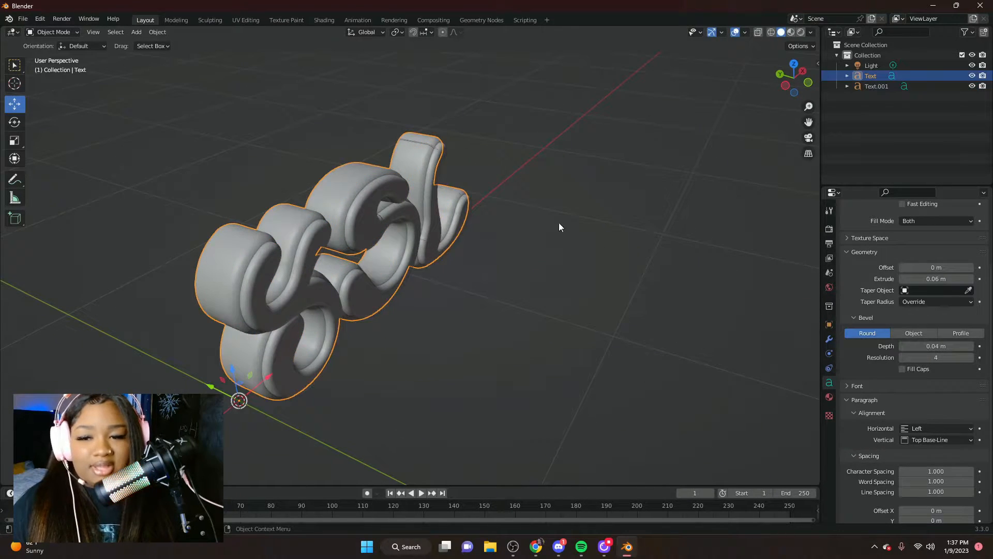
left_click(971, 346)
middle_click_drag(523, 244, 434, 209)
left_click(905, 347)
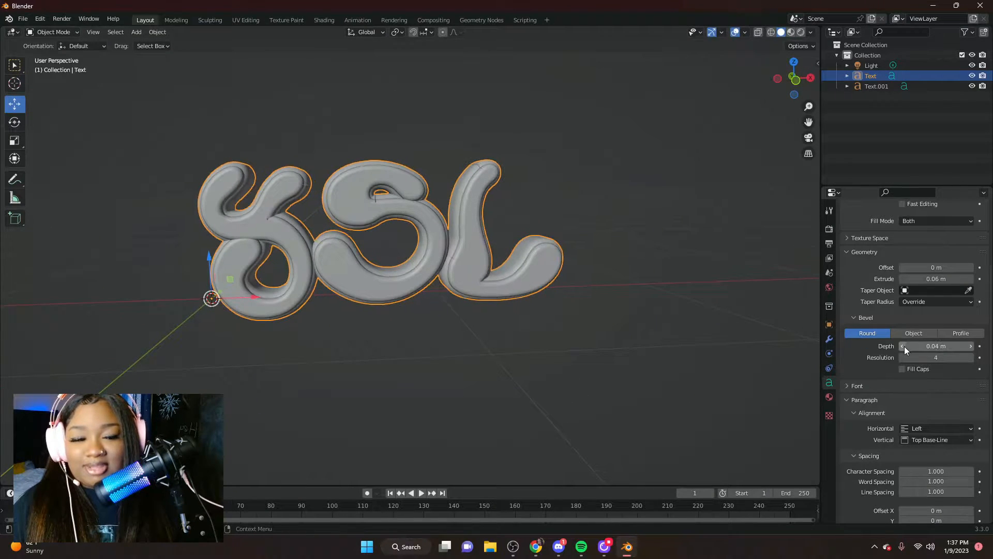
left_click(536, 361)
middle_click_drag(537, 361, 341, 214)
left_click(350, 196)
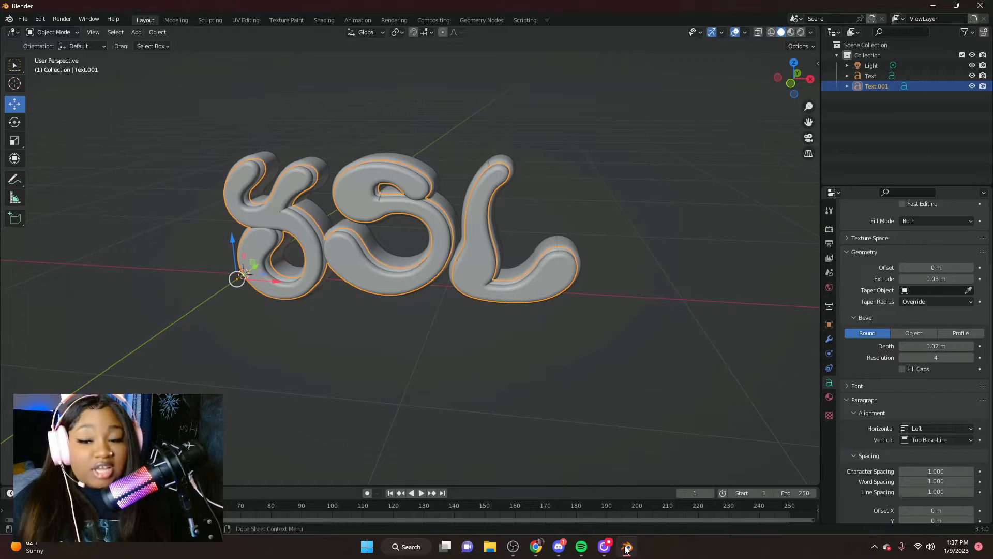
left_click(556, 420)
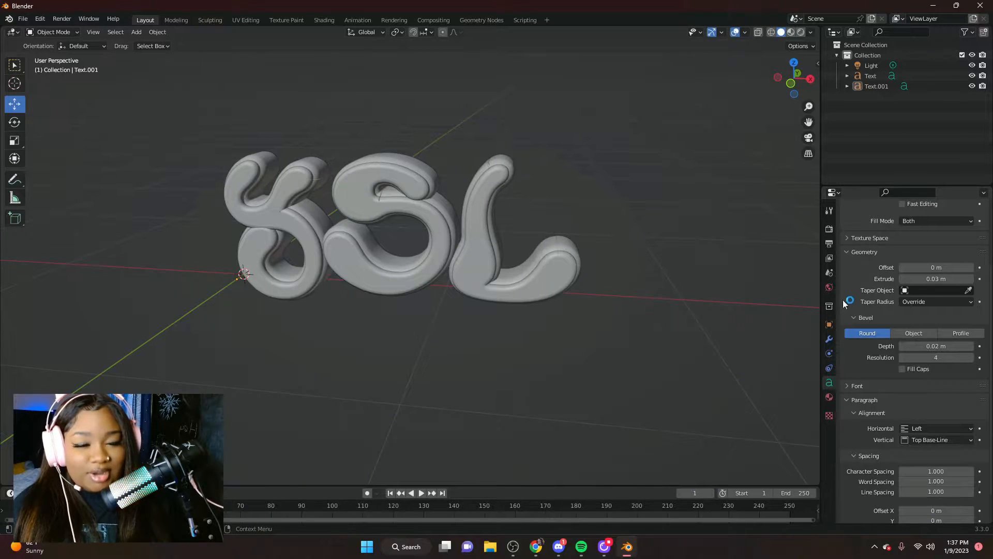
Step: Create a new material on the front YSL text and name it front
left_click(829, 398)
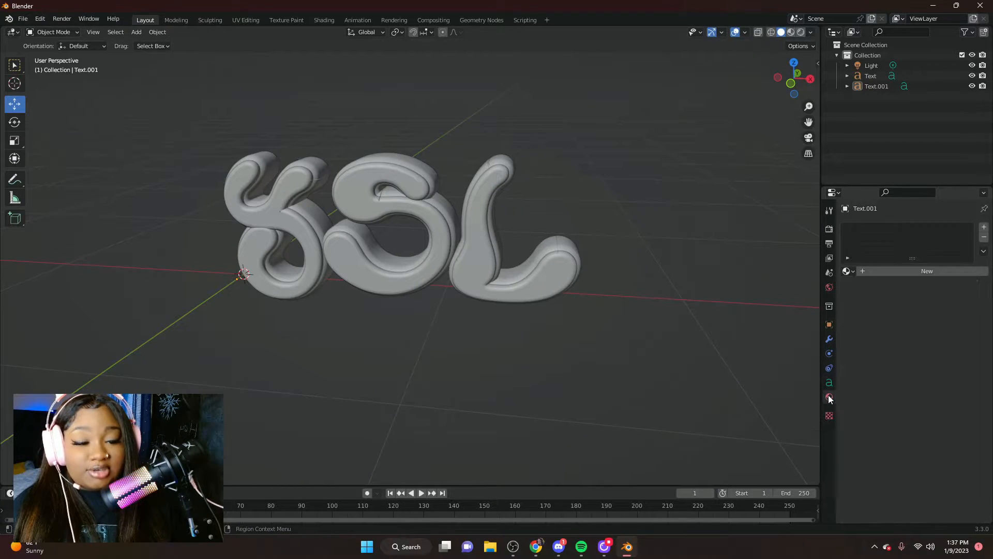
left_click(254, 209)
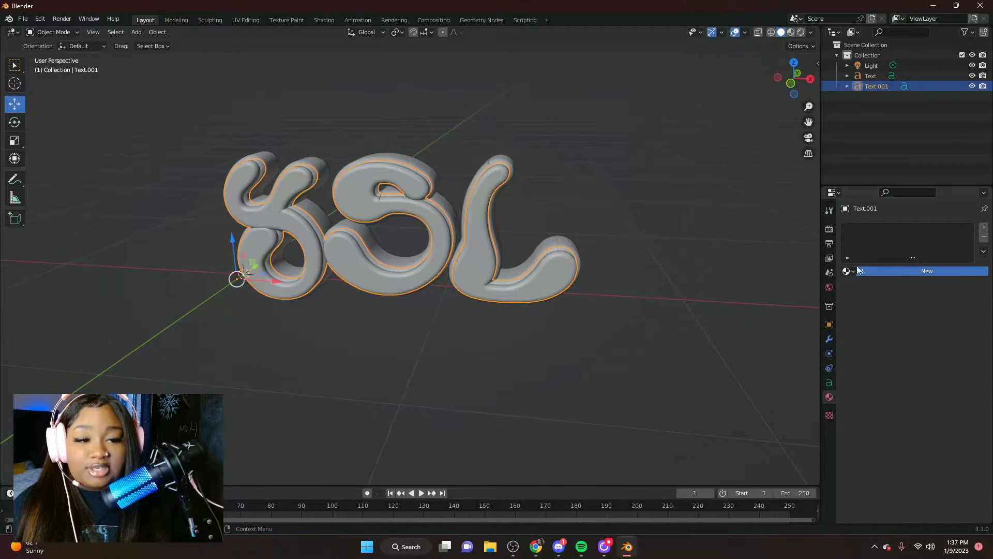
left_click(881, 271)
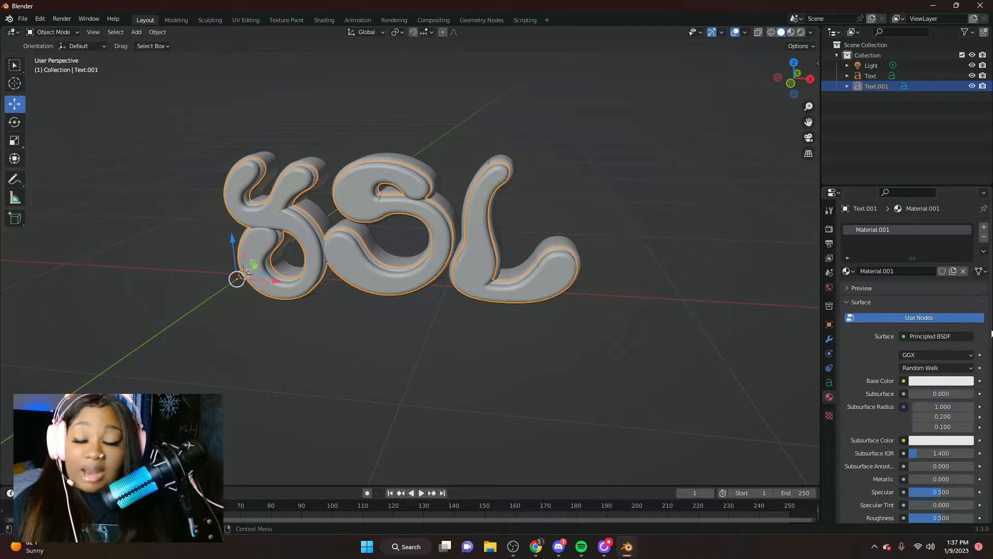
double_click(880, 271)
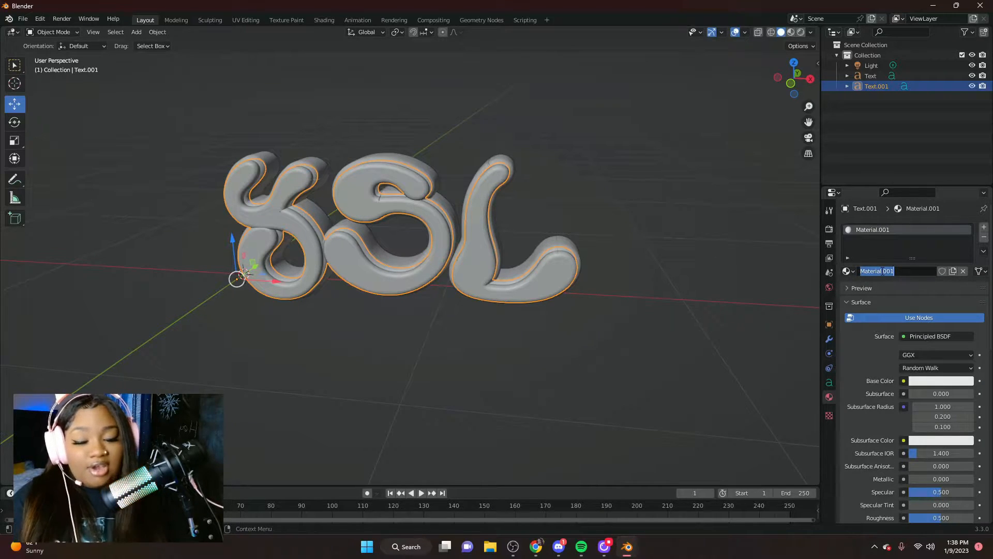
type("ron")
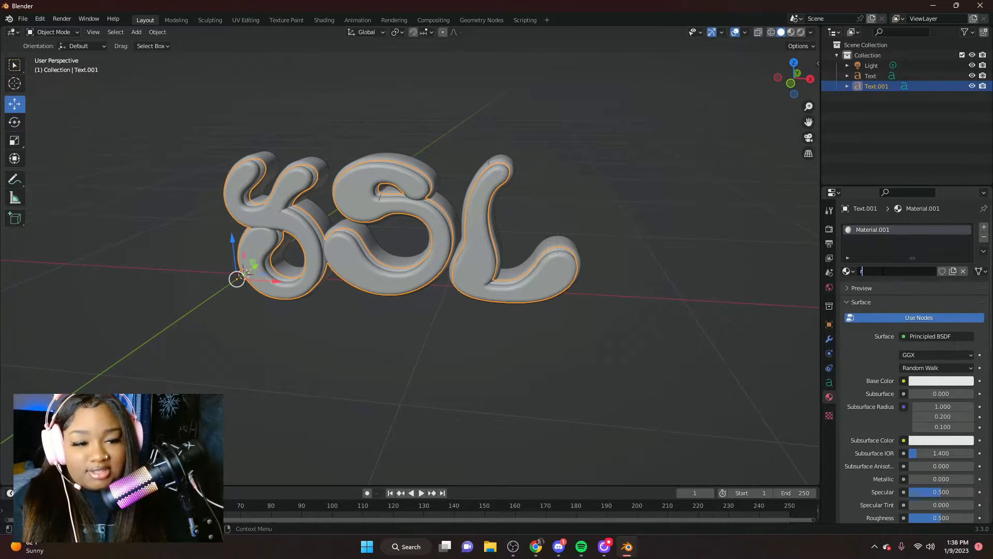
type("t")
key("Return")
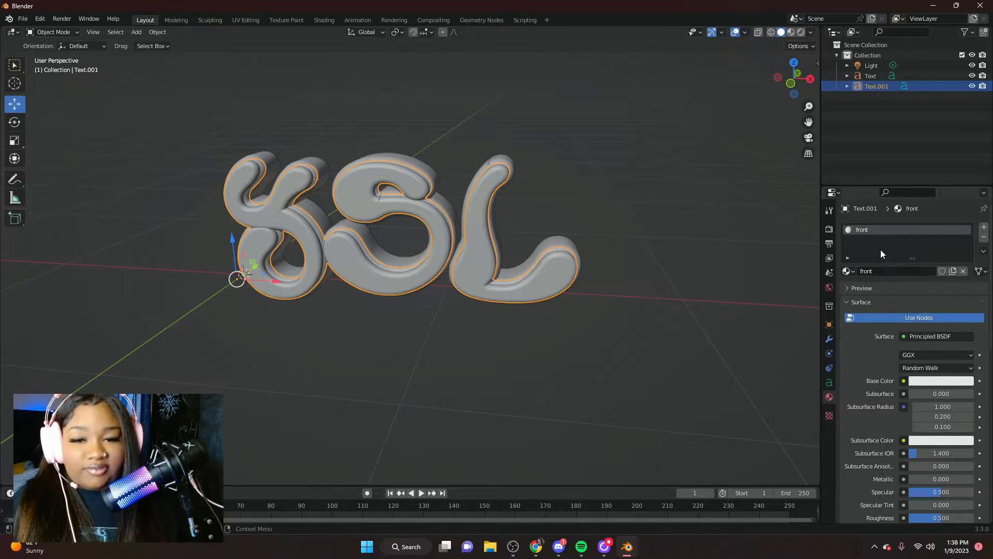
Step: Create a new material on the back YSL text and name it Back
left_click(501, 158)
left_click(896, 272)
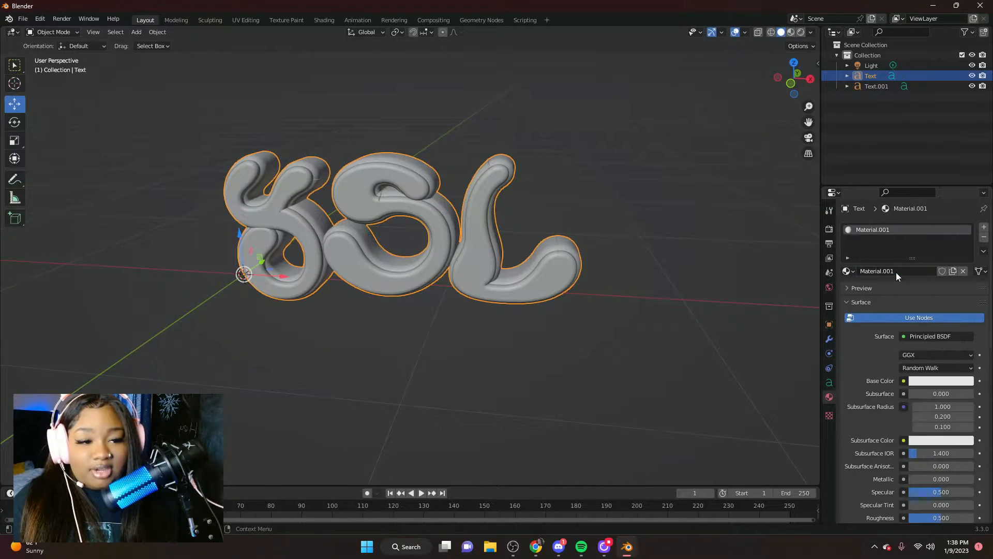
double_click(880, 272)
type("Back")
key("Return")
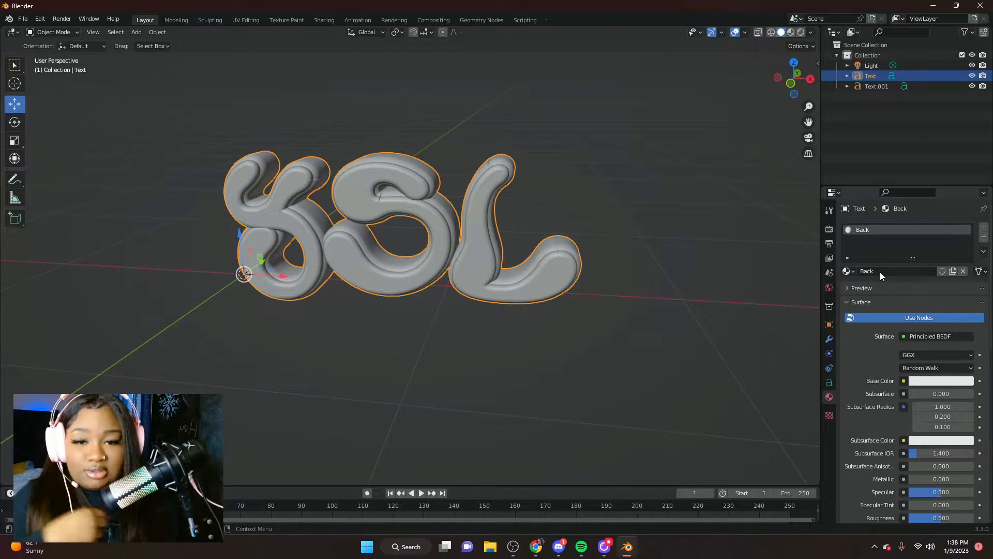
Step: Make the front material metallic and glossy with Metallic 1.000, Specular 0.949 and Roughness 0.067
left_click(477, 238)
left_click(495, 160)
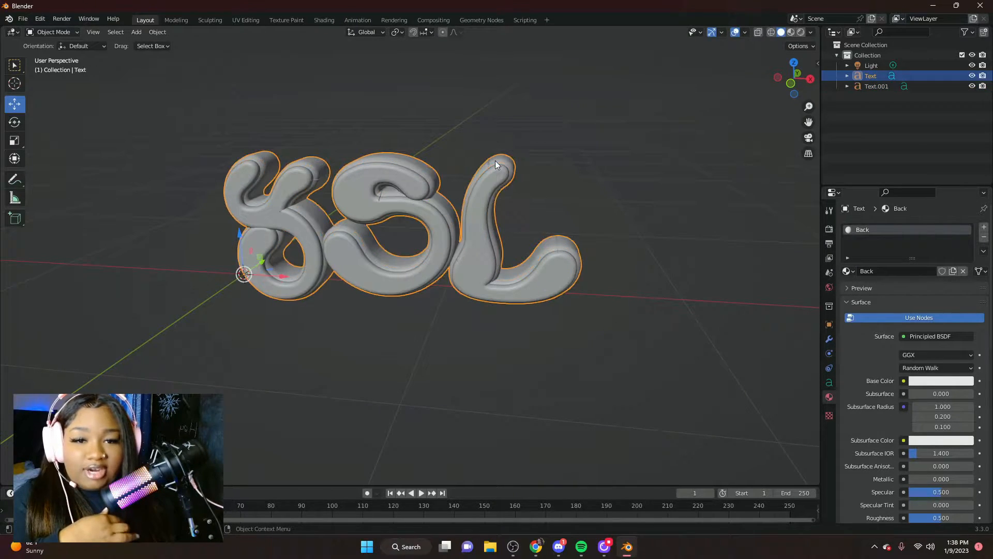
left_click(491, 191)
scroll(955, 334, "down", 9)
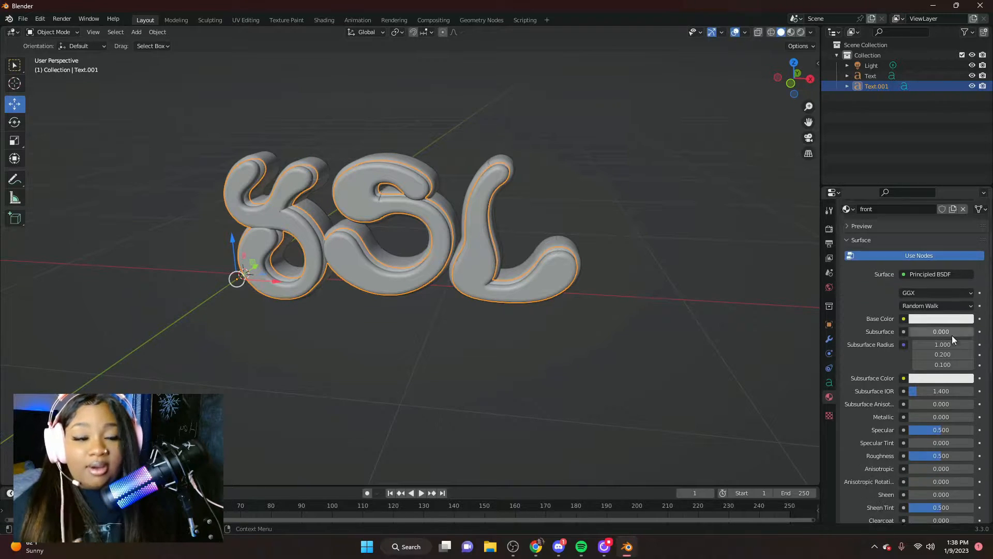
left_click(915, 293)
type("1")
key("Return")
left_click_drag(942, 310, 914, 332)
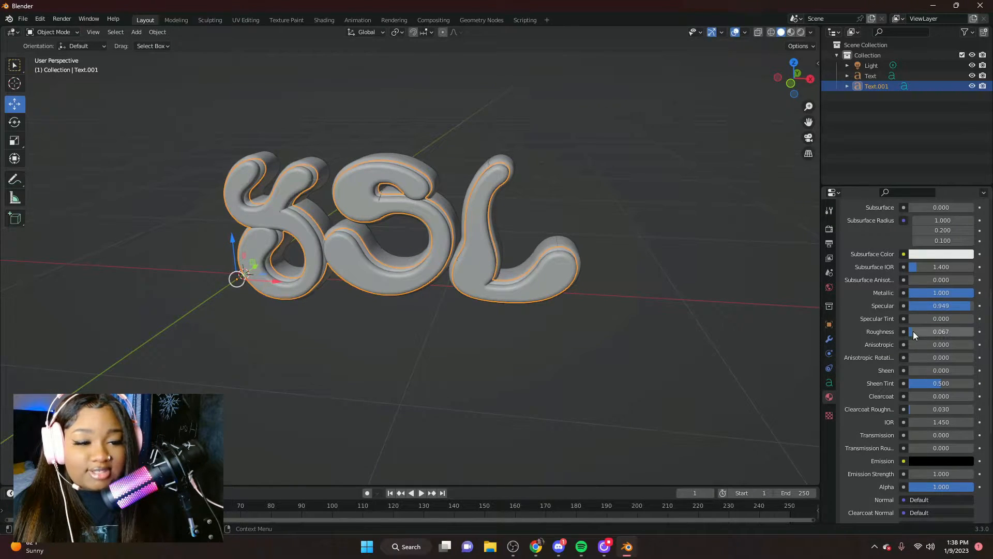
Step: Set the front material's Subsurface Color to muted blue (H 0.584, S 0.750, V 0.260) and display the viewport in Material Preview
left_click(930, 253)
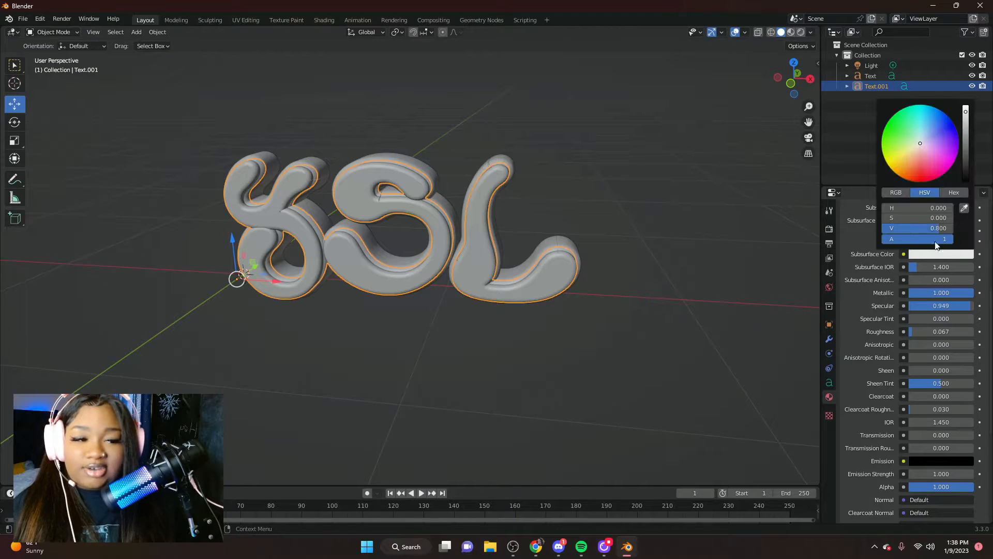
mouse_move(964, 138)
left_mouse_down()
mouse_move(912, 132)
mouse_move(929, 125)
mouse_move(965, 138)
left_mouse_up()
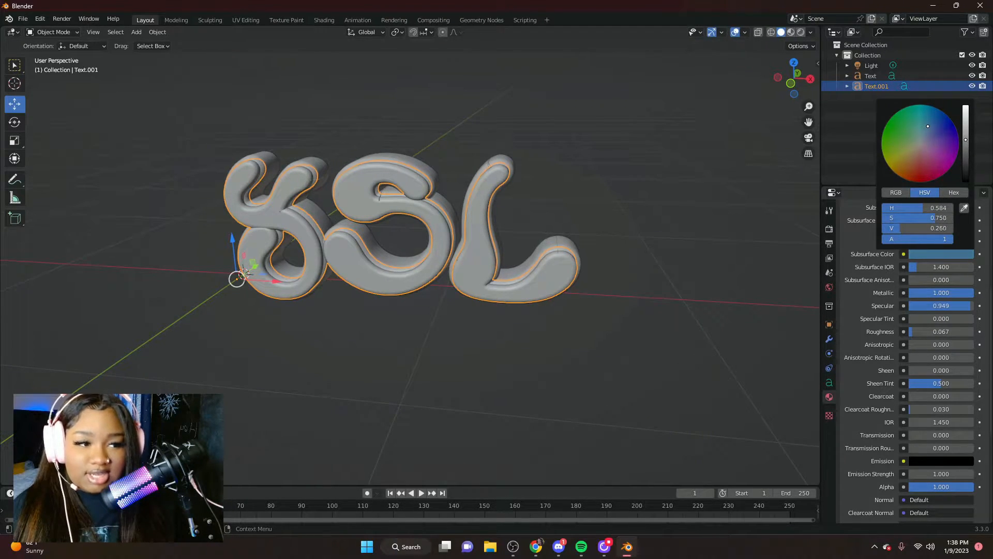
left_click(792, 33)
scroll(485, 167, "up", 3)
middle_click_drag(485, 167, 595, 170)
scroll(491, 116, "down", 3)
scroll(459, 173, "up", 5)
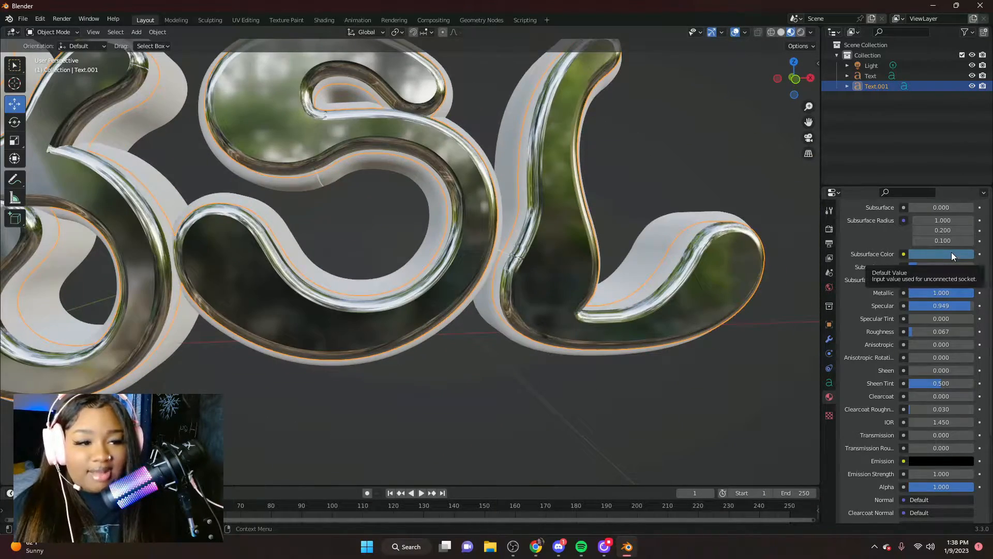
Step: Lower the front material's Roughness slightly for a more mirror-like finish
left_click_drag(928, 331, 915, 331)
scroll(502, 189, "down", 5)
middle_click_drag(401, 169, 452, 173)
Step: Set the back YSL text material's Subsurface Color to a saturated blue
left_click(503, 131)
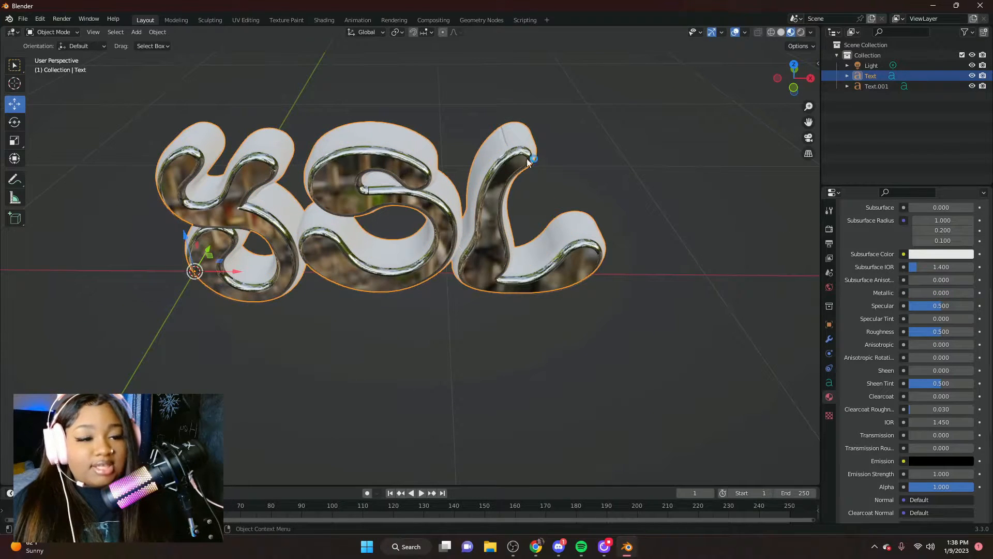
left_click(922, 253)
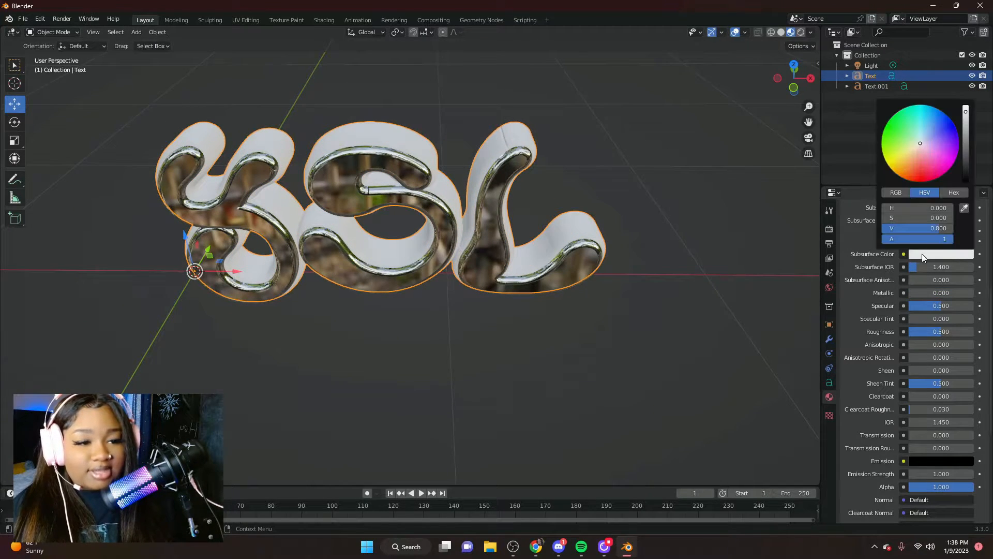
mouse_move(942, 159)
left_mouse_down()
mouse_move(931, 113)
mouse_move(965, 138)
mouse_move(966, 126)
left_mouse_up()
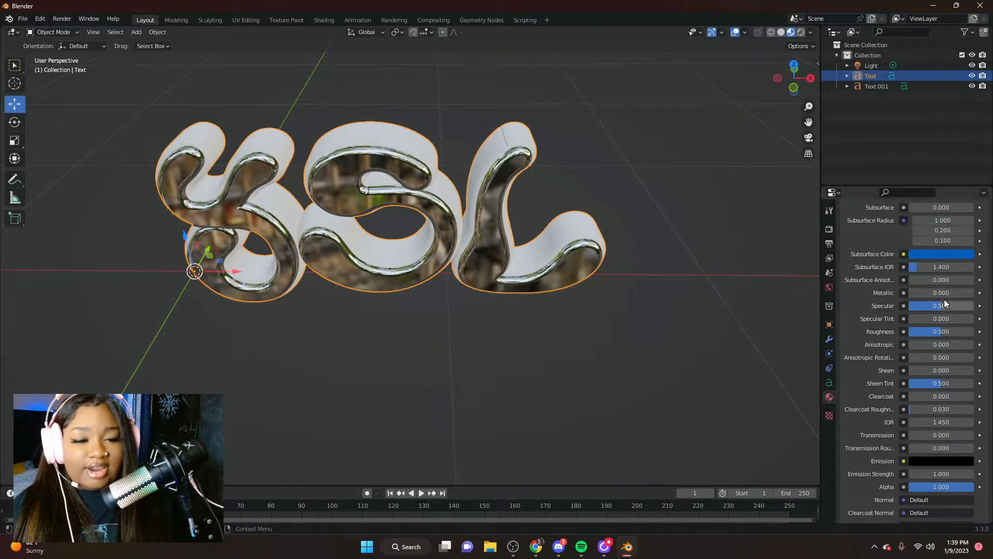
Step: Give the Back material a chrome finish with Metallic 0.976, Specular 0.909 and Roughness 0.043
left_click_drag(923, 293, 916, 331)
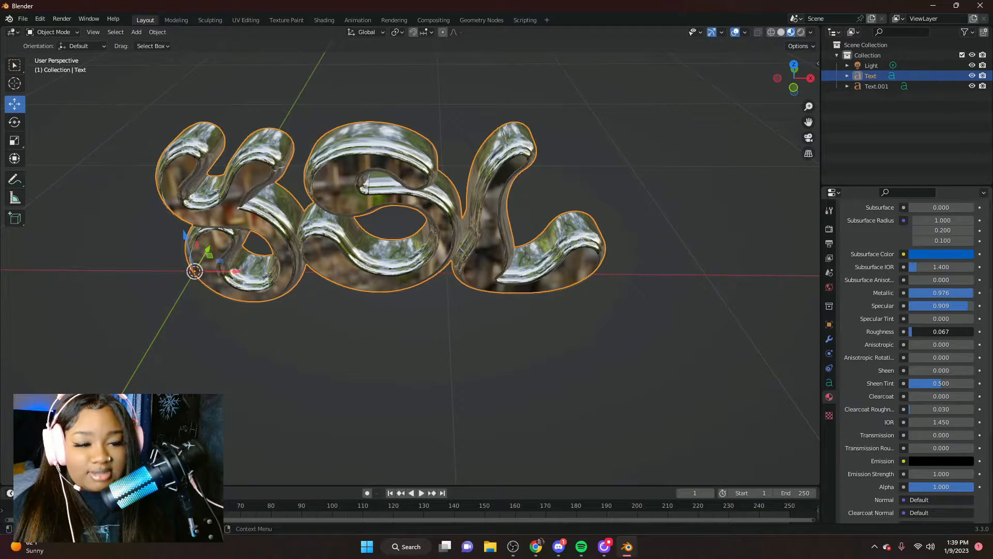
left_click_drag(913, 332, 912, 331)
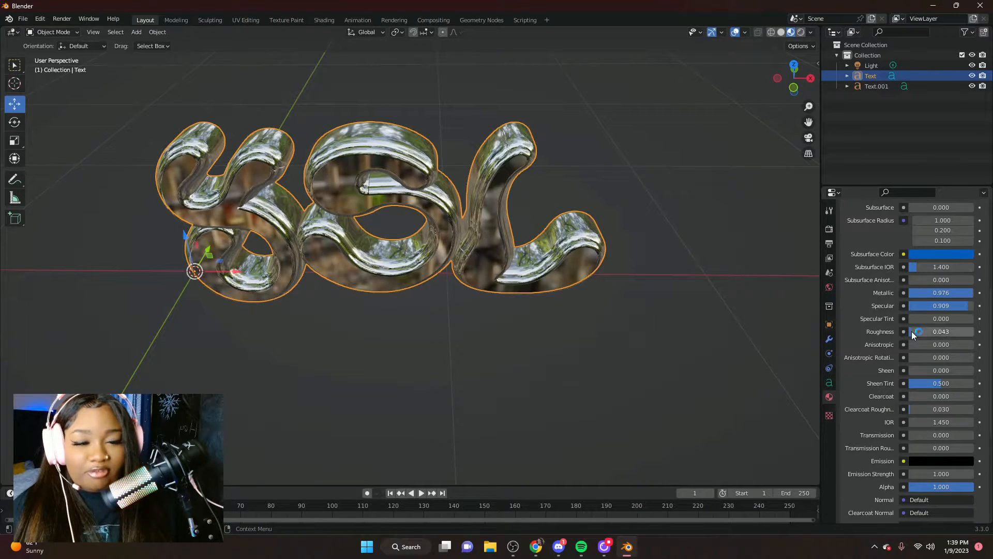
scroll(511, 162, "up", 2)
middle_click_drag(510, 162, 493, 100)
scroll(492, 100, "down", 5)
scroll(523, 222, "up", 8)
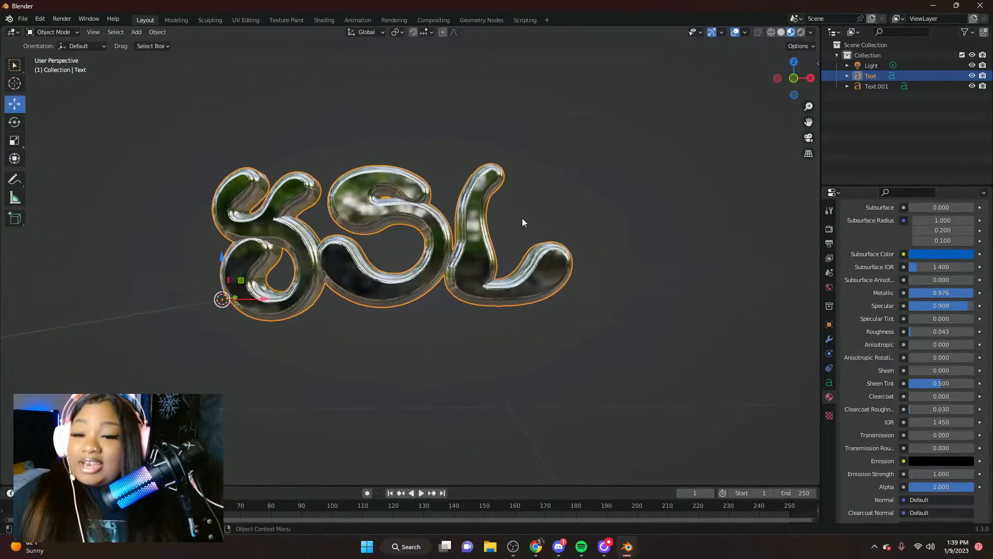
scroll(520, 231, "down", 4)
mouse_move(390, 193)
middle_mouse_down()
mouse_move(375, 222)
mouse_move(387, 205)
middle_mouse_up()
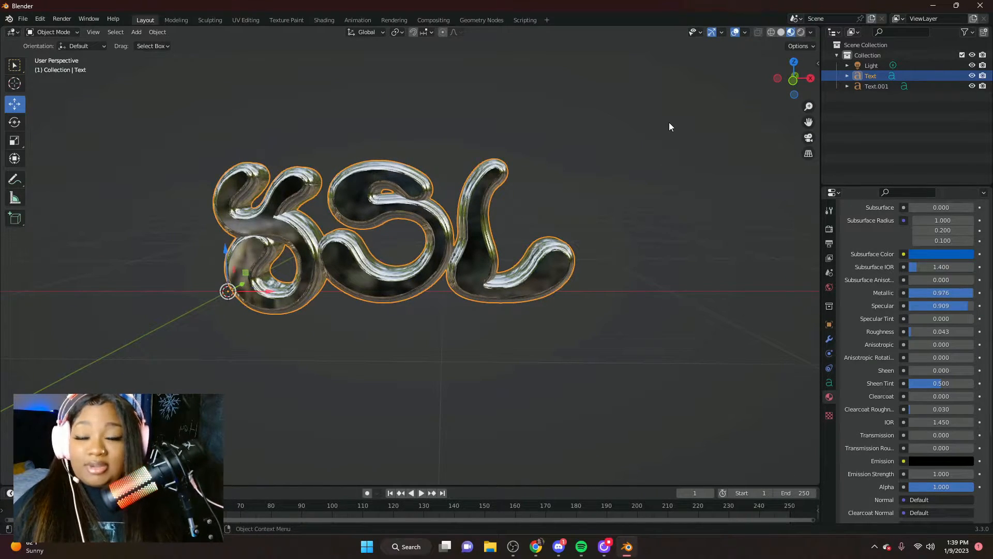
Step: Split the 3D viewport into two side-by-side areas and make the second one wider
left_click_drag(817, 32, 468, 32)
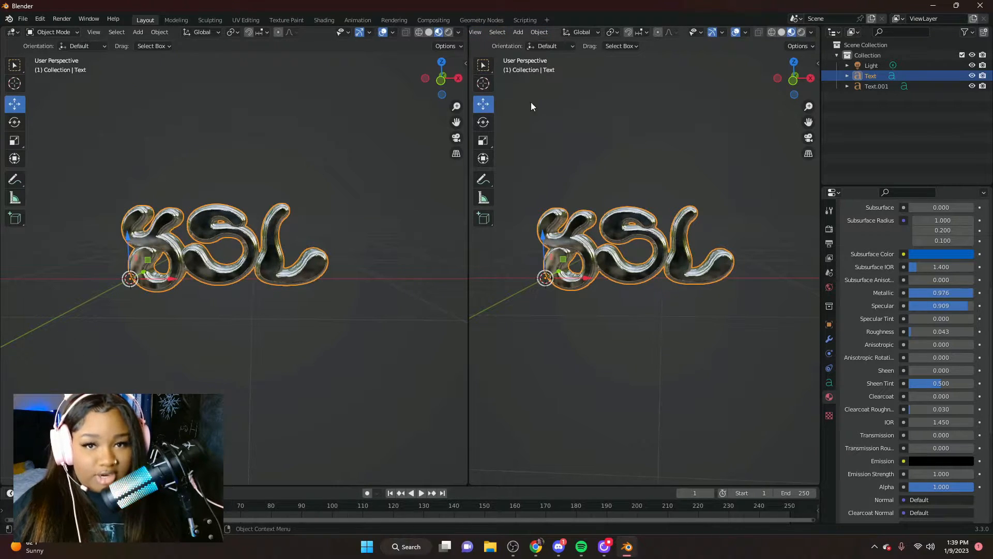
scroll(691, 216, "up", 2)
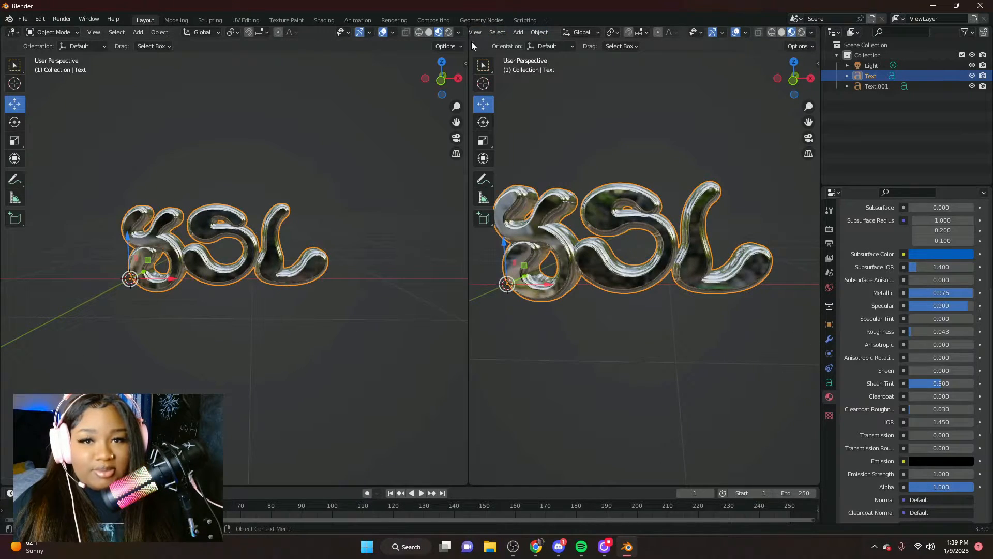
left_click_drag(468, 42, 355, 44)
scroll(443, 59, "up", 4)
scroll(440, 54, "down", 2)
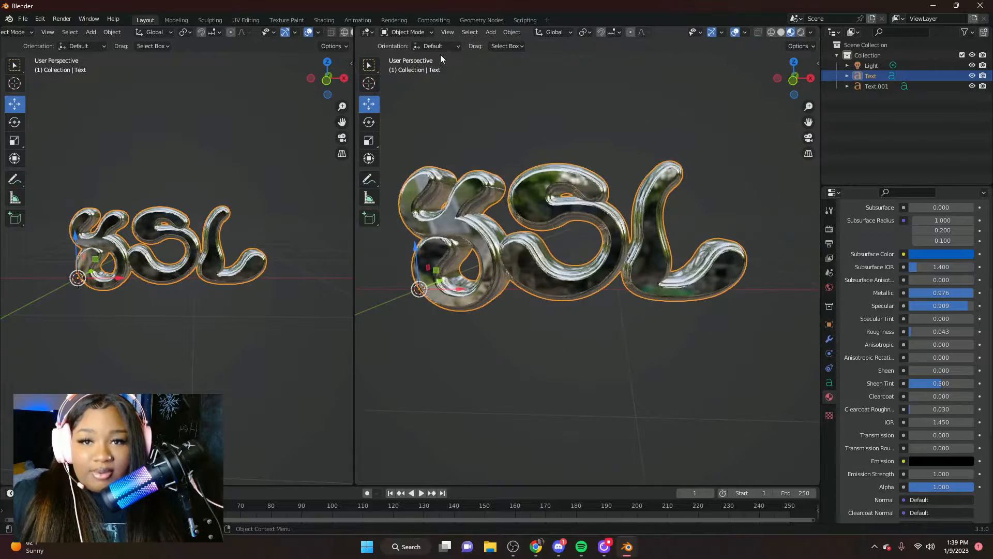
Step: Turn the wider viewport area into a Shader Editor showing the World node tree
left_click(368, 33)
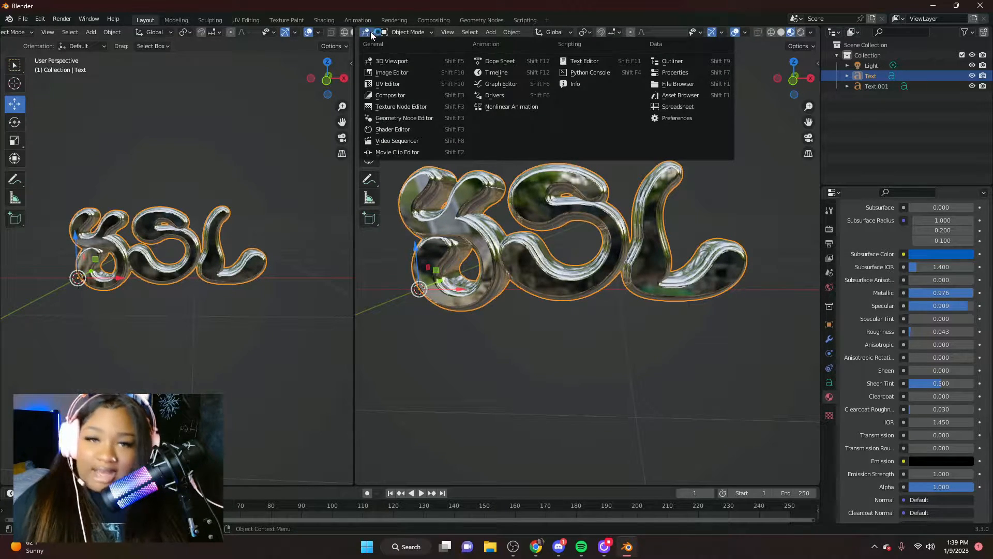
left_click(367, 32)
left_click(367, 32)
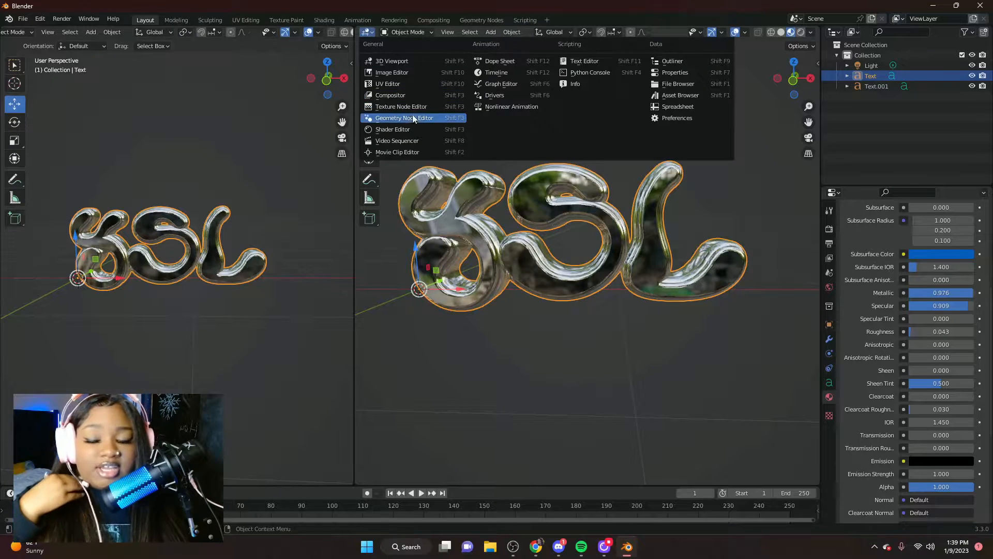
left_click(406, 129)
key("Home")
left_click(411, 33)
left_click(402, 58)
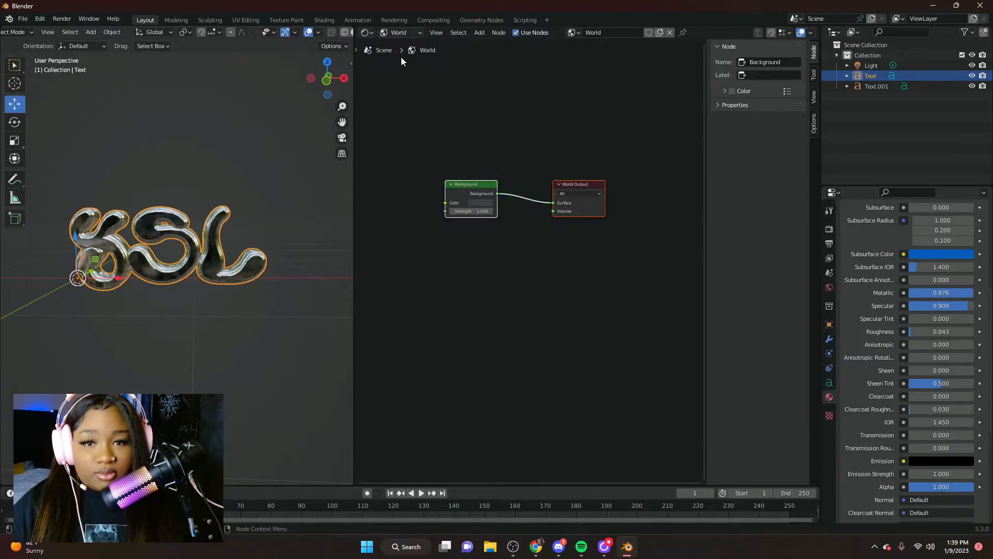
scroll(574, 265, "up", 3)
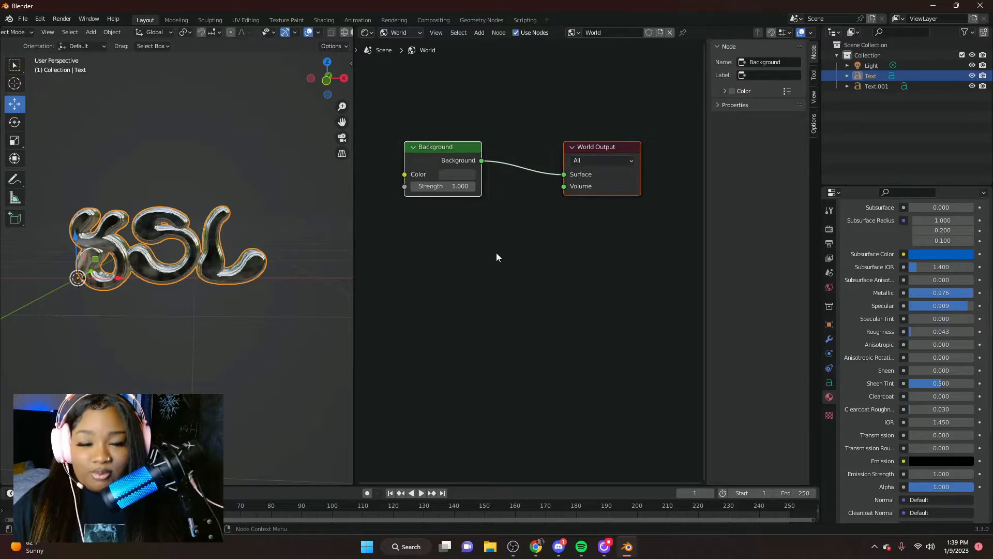
key("Home")
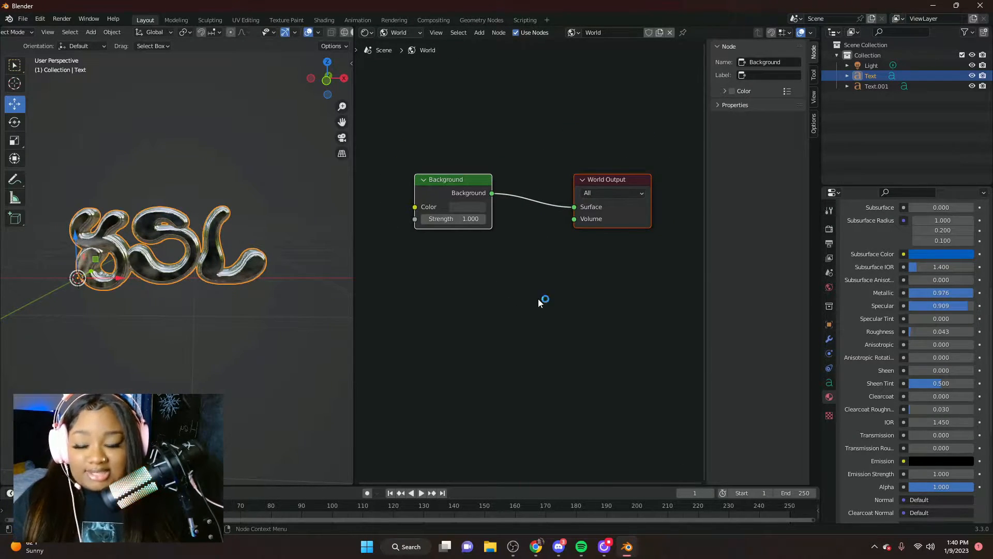
Step: Add a Mix Shader node to the World tree and place it below the Background node
key("shift+a")
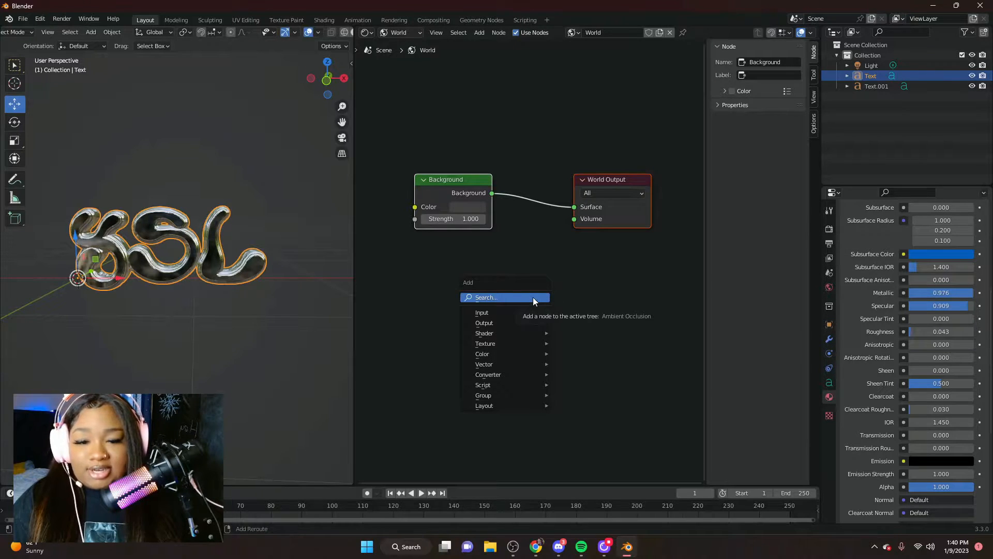
left_click(533, 297)
type("Mixed")
type(" sh")
key("BackSpace")
key("BackSpace")
key("BackSpace")
key("BackSpace")
key("BackSpace")
type("sh")
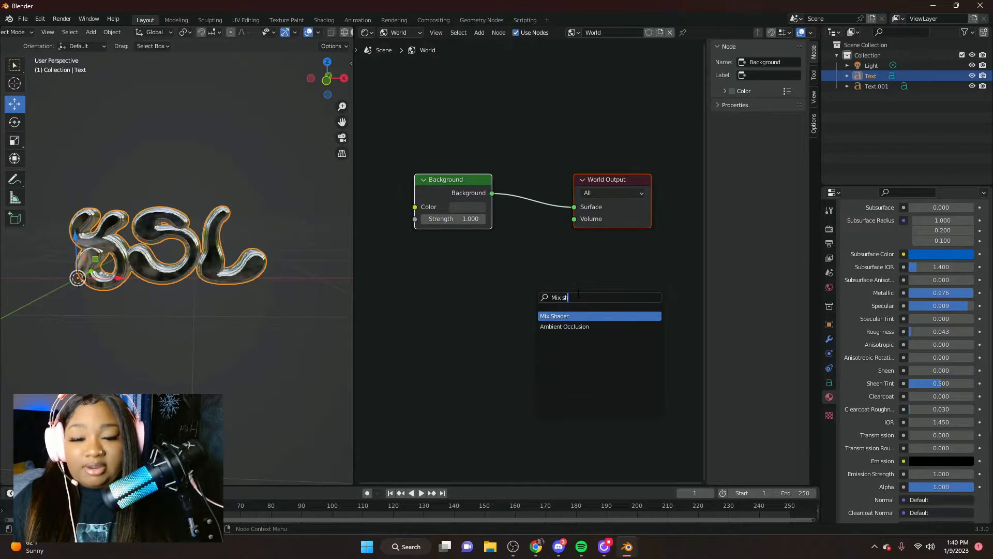
key("Return")
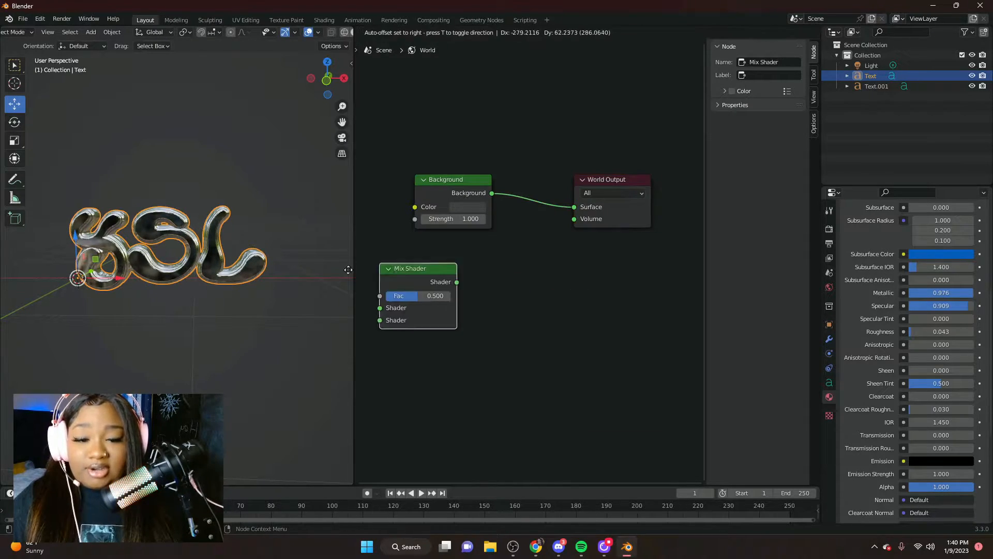
left_click(417, 287)
key("shift+a")
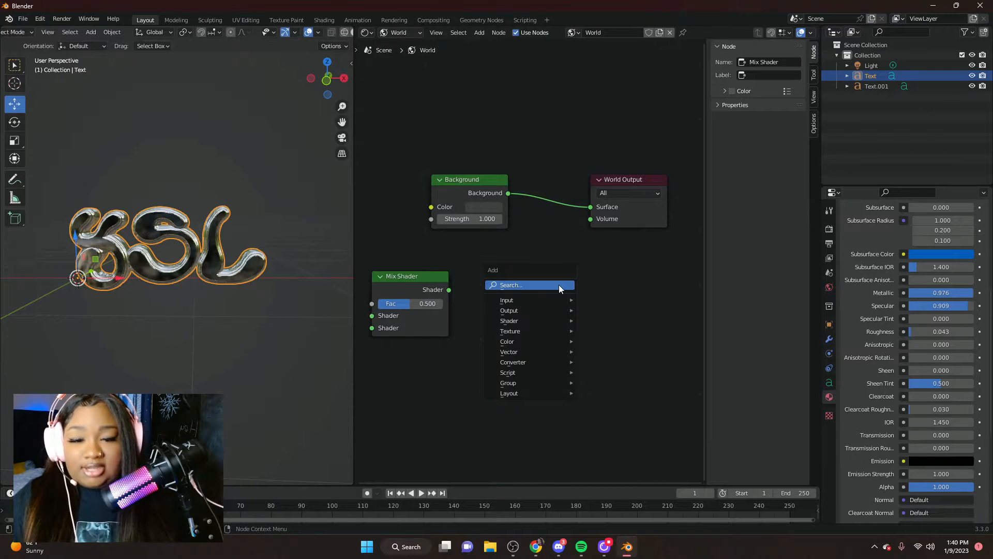
left_click(559, 285)
type("bak")
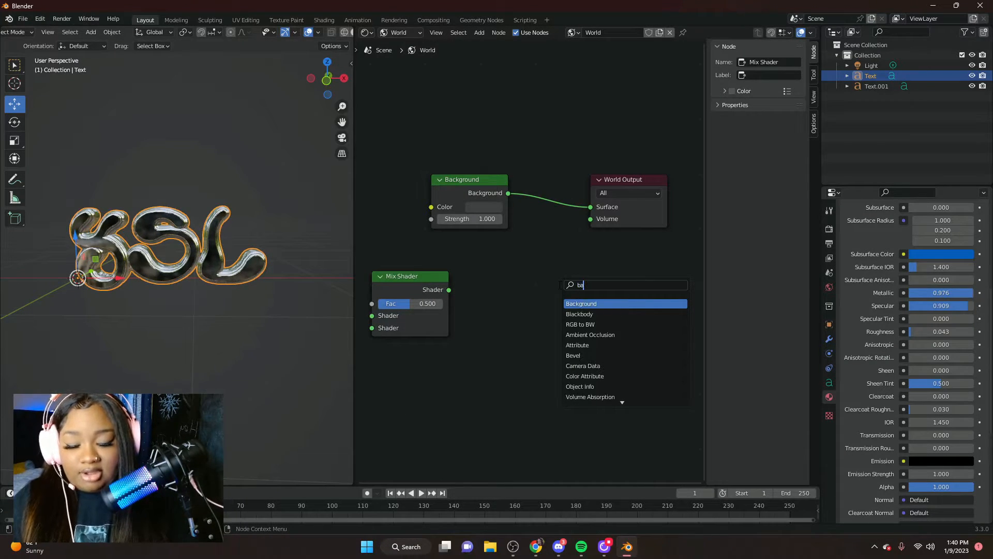
left_click(591, 310)
left_click(592, 307)
right_click(592, 307)
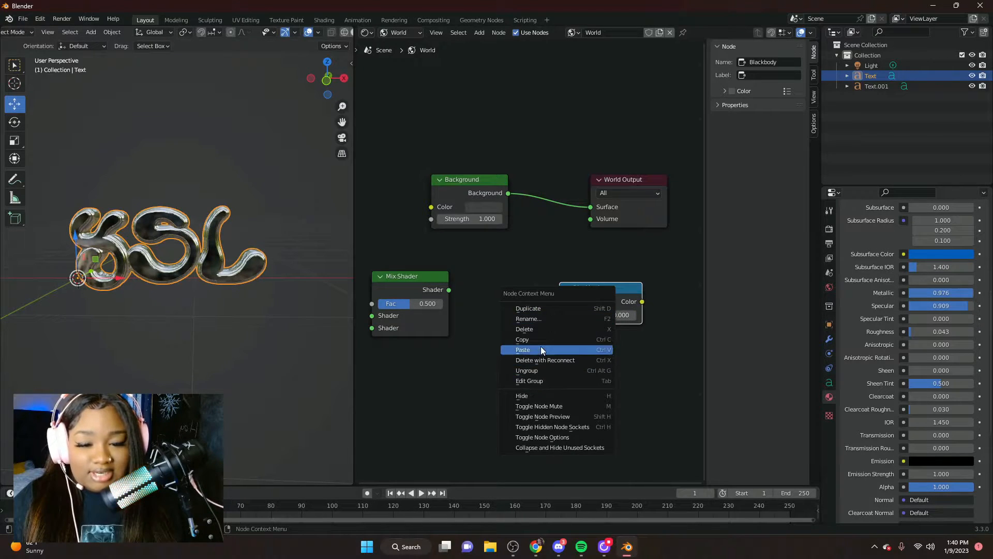
left_click(544, 330)
Step: Add a second Background node below the existing Background node
key("shift+a")
left_click(557, 290)
type("backgr")
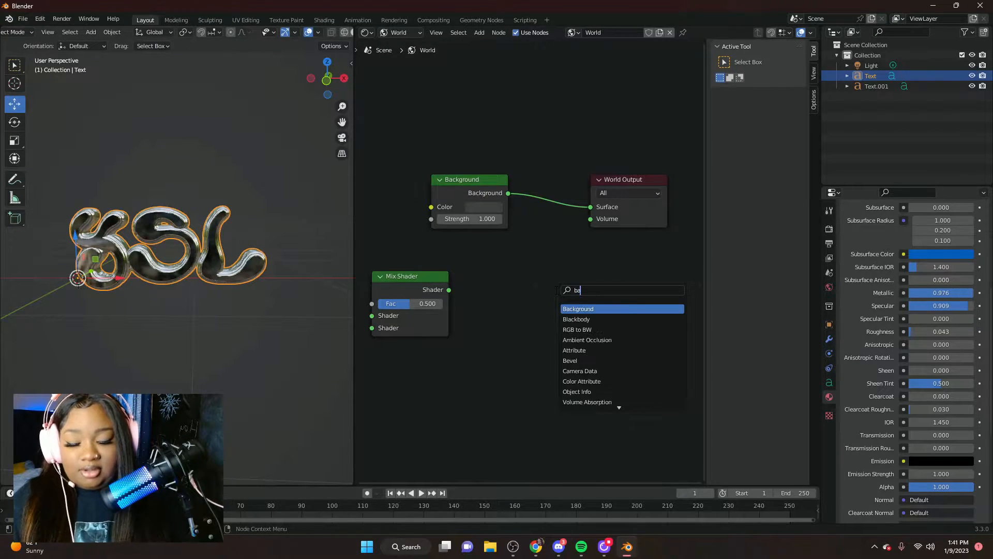
left_click(582, 309)
left_click(529, 288)
Step: Add a Light Path node and place it above the first Background node
key("shift+a")
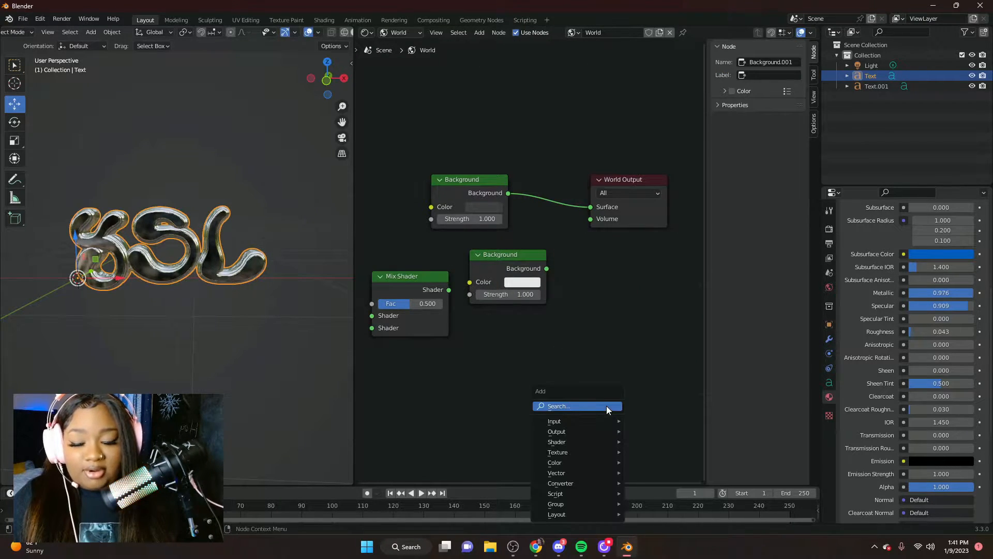
left_click(607, 406)
type("light")
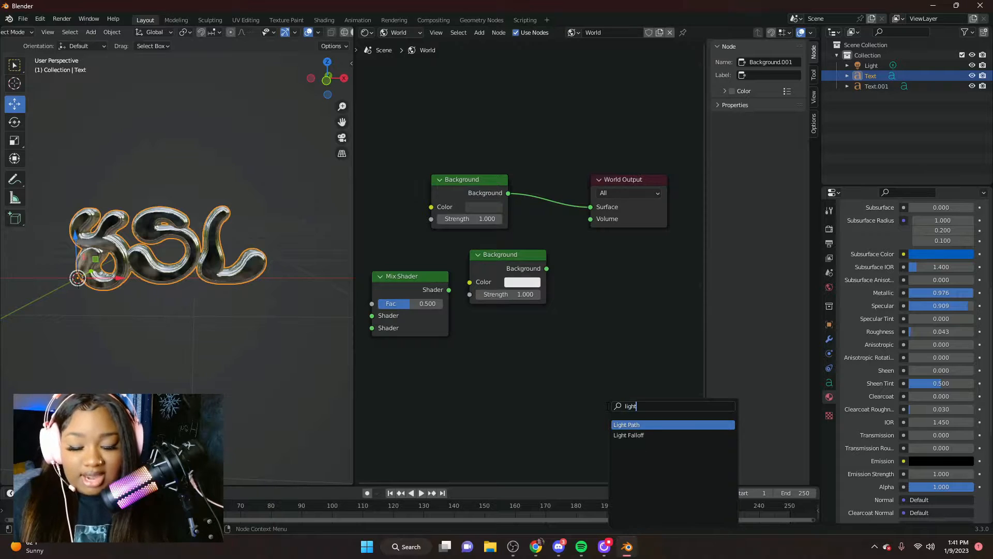
left_click(637, 425)
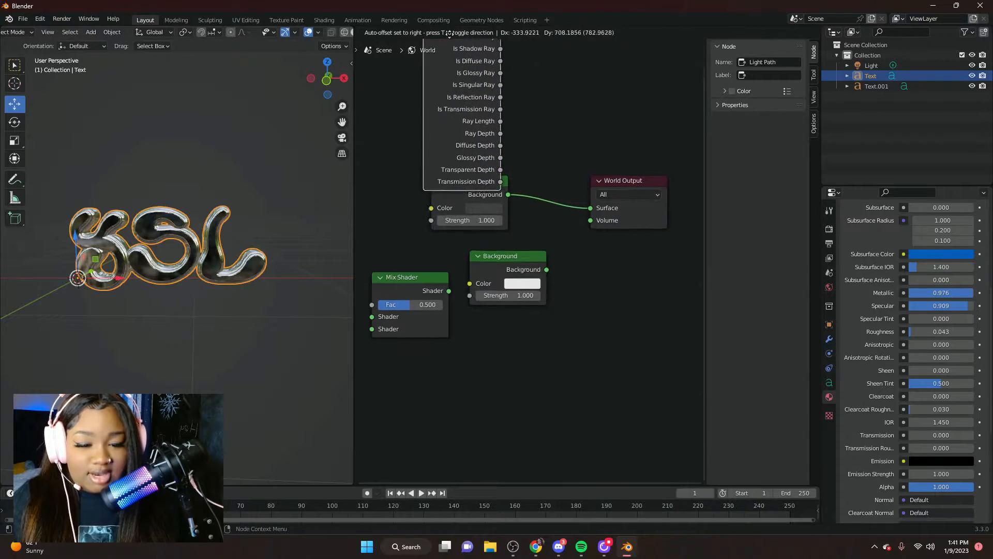
left_click(460, 104)
scroll(581, 408, "down", 2)
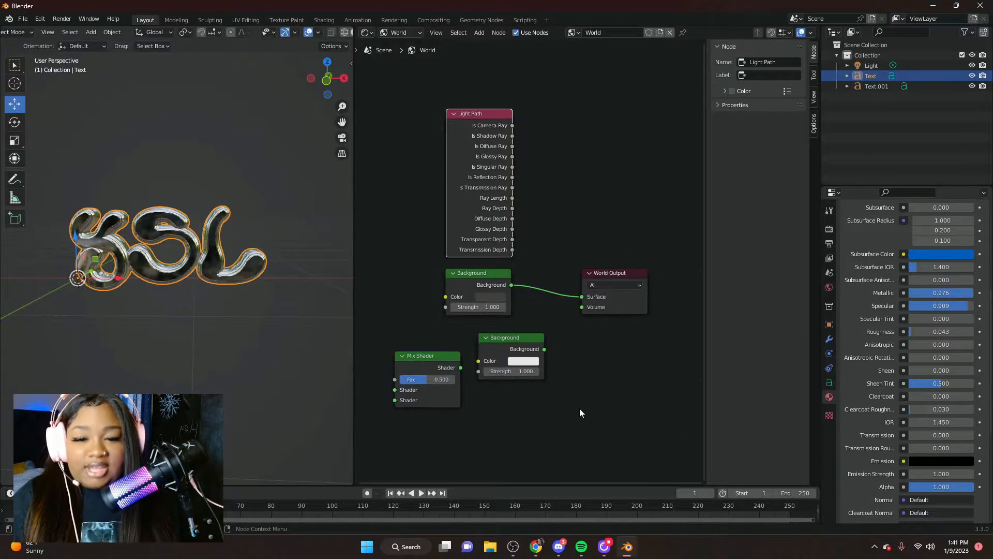
Step: Add an Environment Texture node and place it to the left of the first Background node
key("shift+a")
left_click(546, 383)
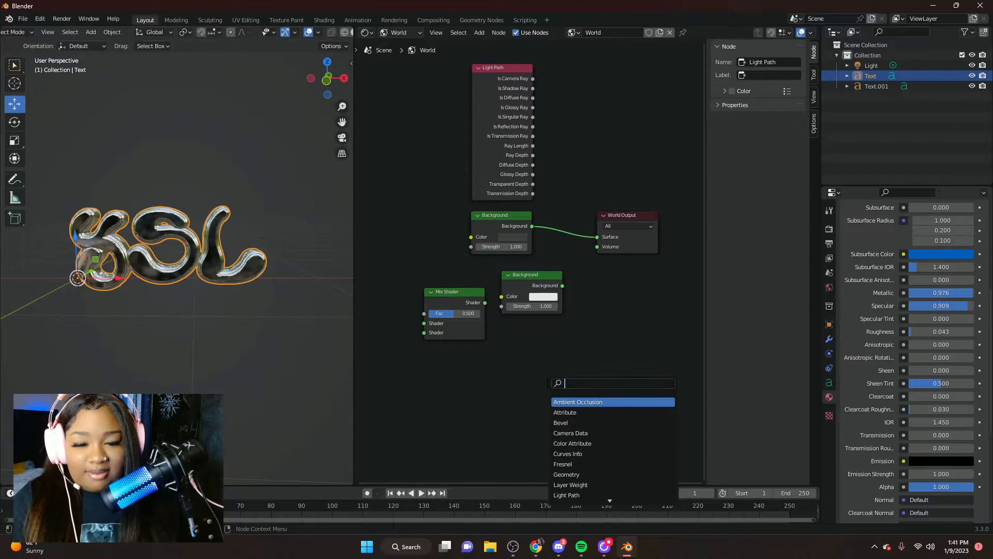
type("environment")
key("Return")
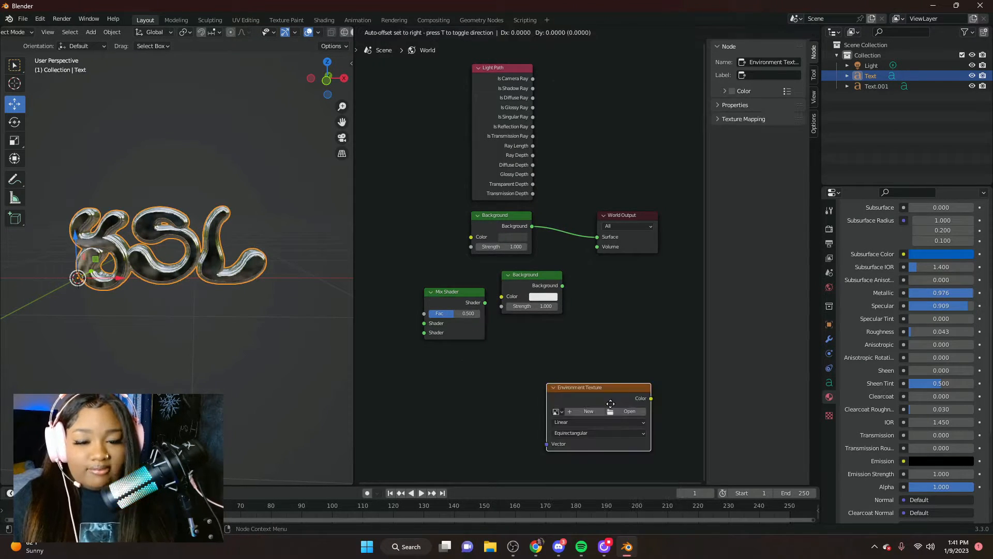
left_click(438, 234)
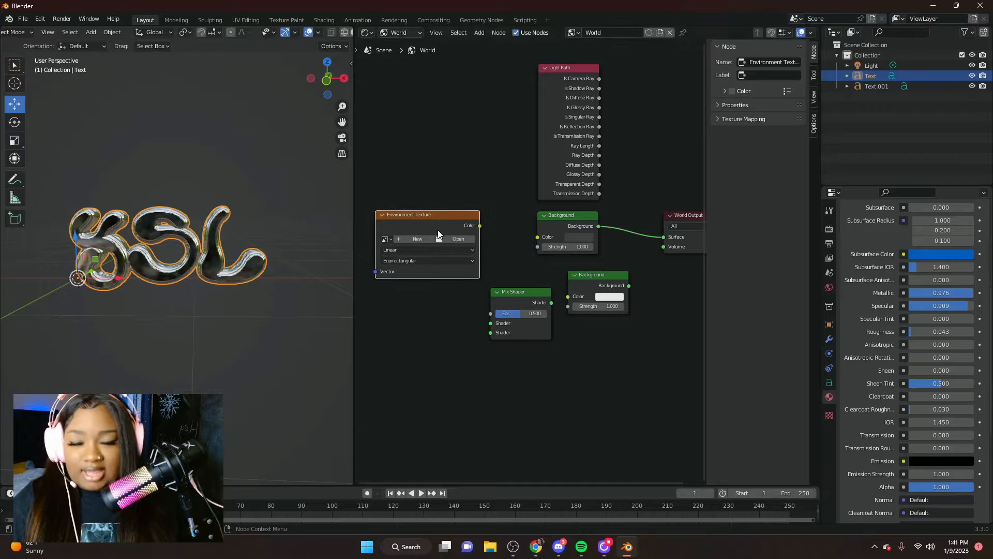
Step: Align the Light Path node above the first Background and insert the Mix Shader into the link between that Background and the World Output
left_click_drag(551, 82, 524, 58)
left_click_drag(518, 76, 538, 95)
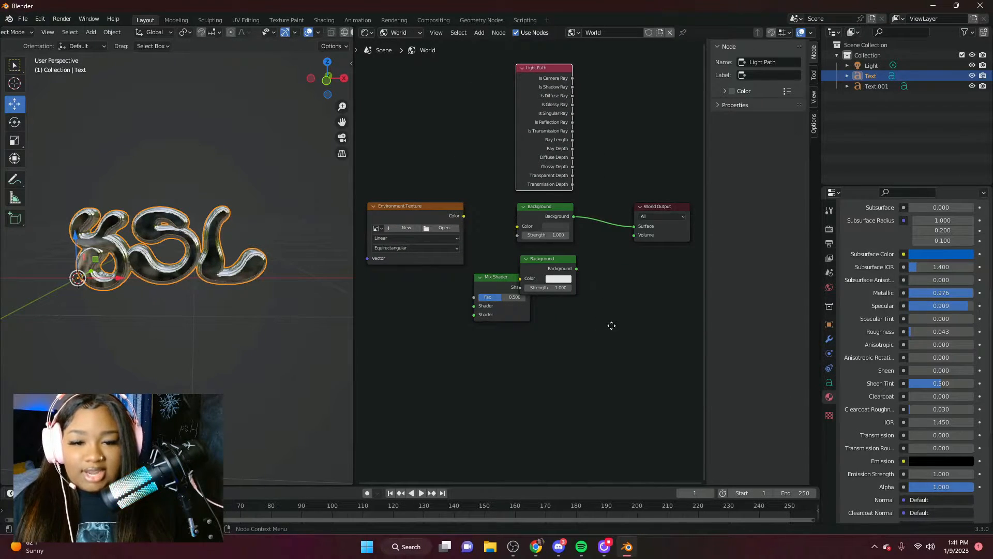
middle_click_drag(612, 326, 578, 319)
left_click_drag(465, 276, 579, 192)
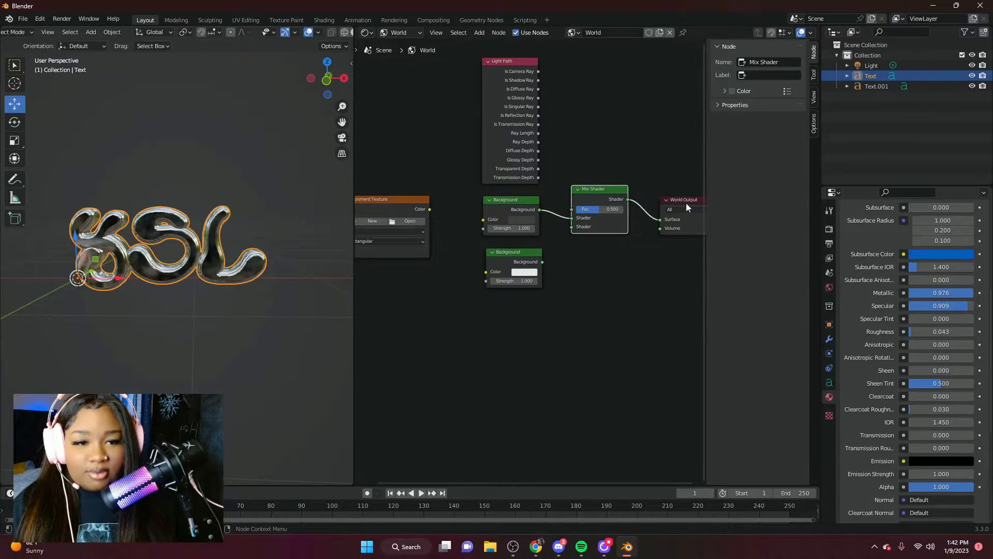
Step: Shift the second Background node slightly lower and move the Environment Texture node closer to the first Background
left_click(504, 261)
left_click(503, 267)
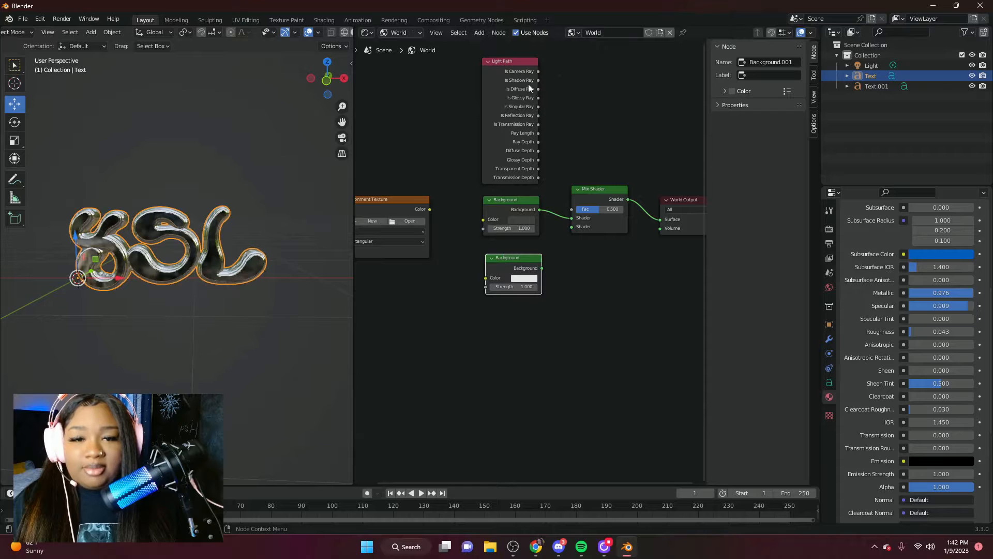
left_click_drag(370, 216, 409, 210)
Step: Link Is Camera Ray to the Mix Shader's Fac, the second Background to its lower Shader input, and Environment Texture Color to the first Background's Color
scroll(585, 256, "down", 1)
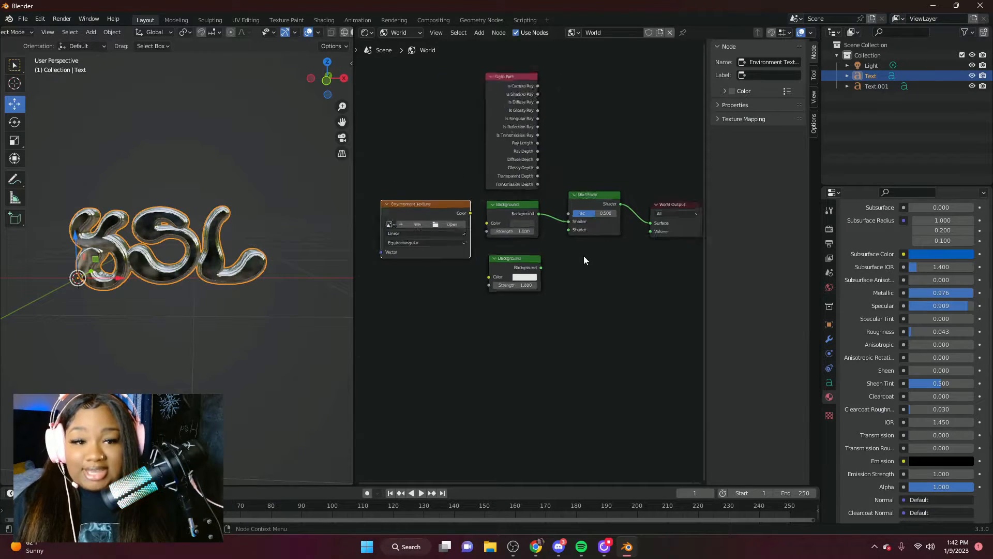
scroll(550, 252, "down", 1)
scroll(551, 252, "up", 3)
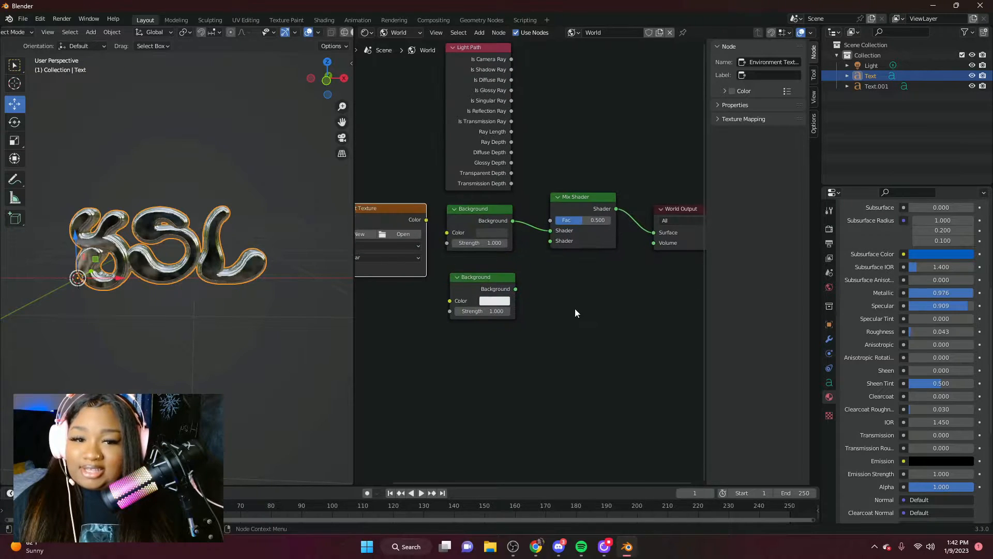
left_click_drag(512, 74, 552, 224)
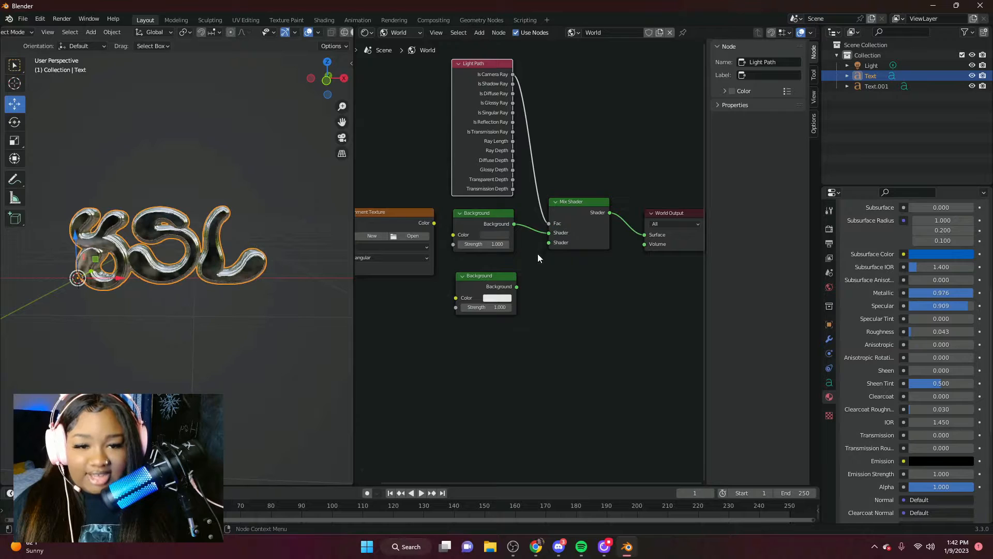
left_click_drag(517, 287, 548, 244)
left_click(434, 223)
left_click_drag(449, 236, 452, 234)
Step: Widen the 3D viewport beside the node editor and switch it to Rendered shading
middle_click_drag(155, 201, 211, 179)
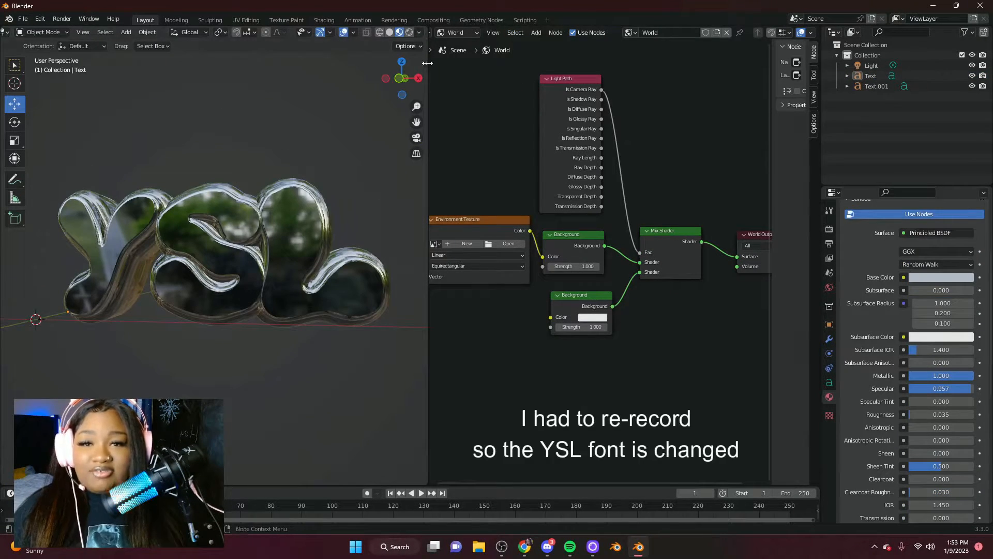
left_click_drag(428, 187, 492, 189)
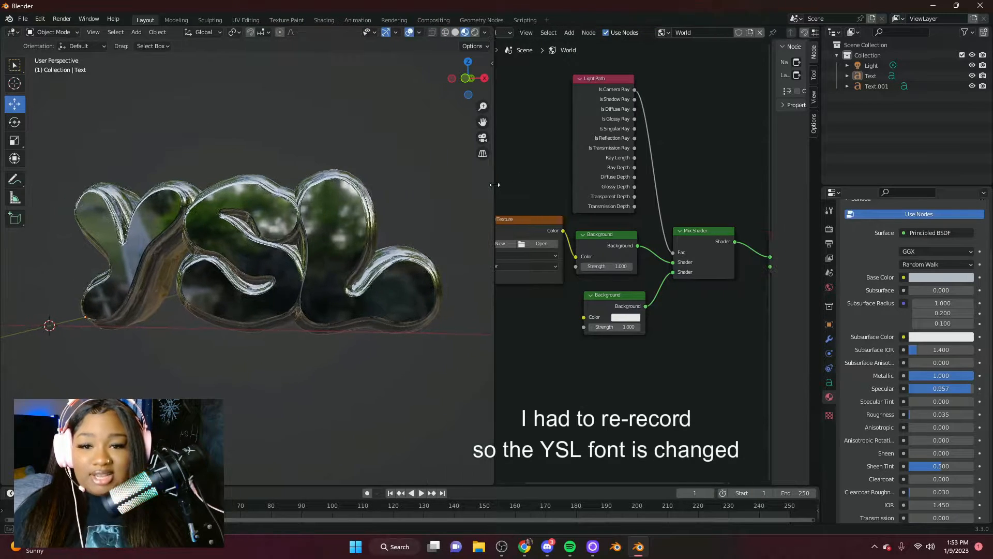
left_click(475, 32)
scroll(314, 230, "down", 3)
mouse_move(317, 234)
middle_mouse_down()
mouse_move(388, 262)
mouse_move(429, 245)
mouse_move(316, 234)
mouse_move(334, 259)
middle_mouse_up()
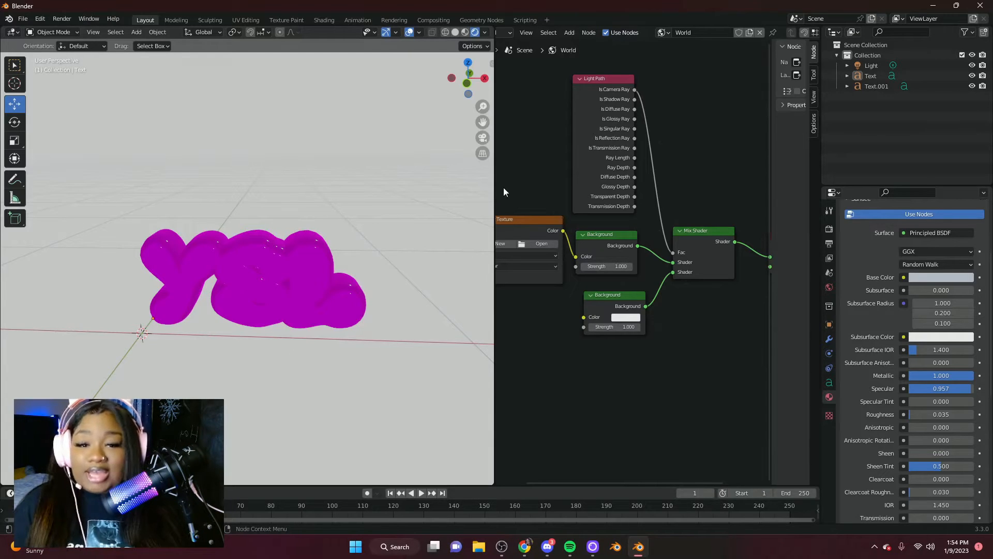
Step: Load DayInTheClouds4k.hdr from the Desktop folder into the Environment Texture node
scroll(517, 176, "down", 1)
middle_click_drag(517, 172, 570, 155)
scroll(541, 163, "up", 3)
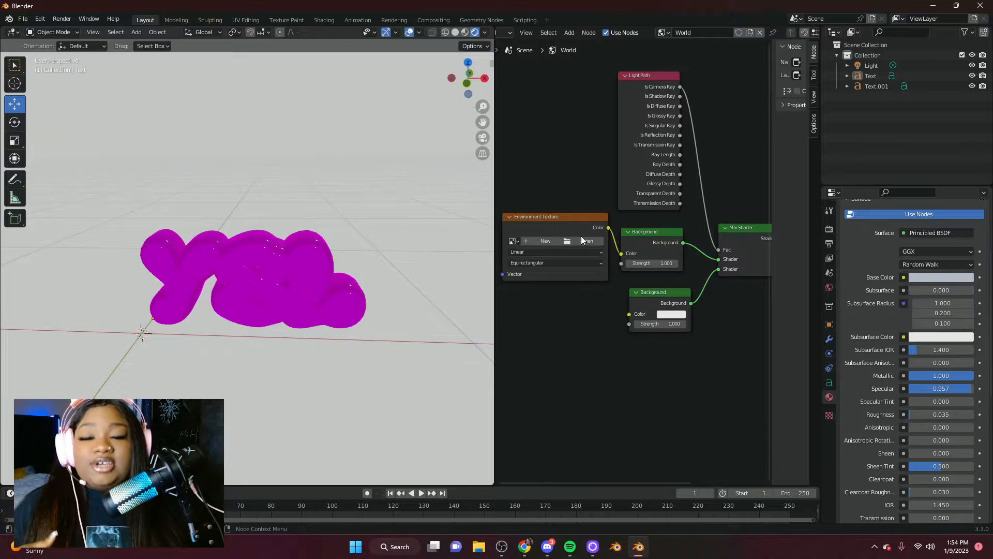
left_click_drag(569, 216, 572, 210)
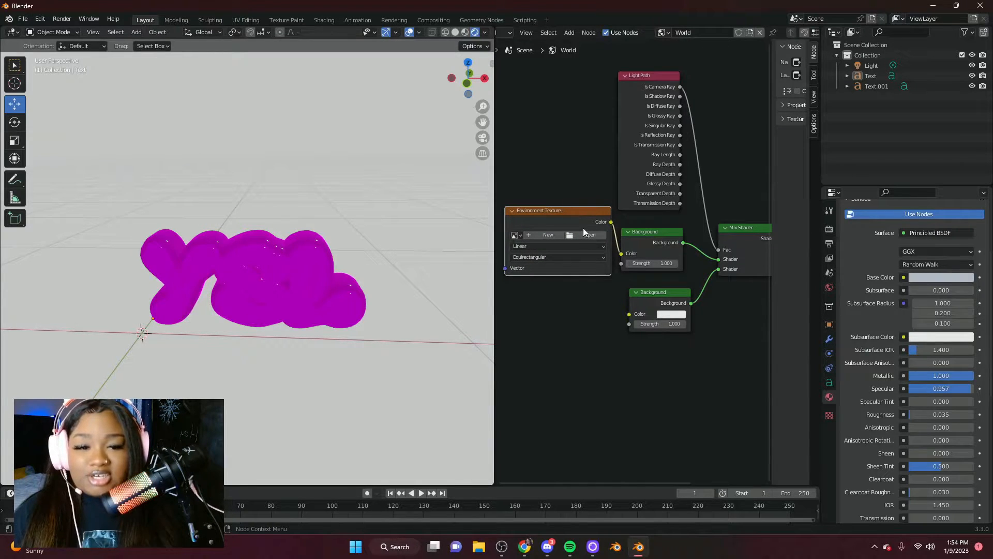
left_click(580, 236)
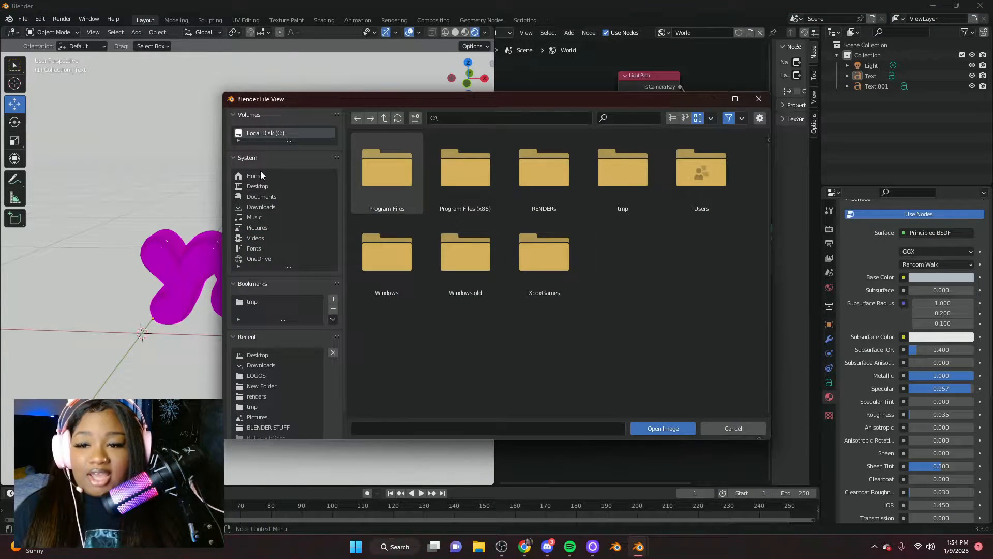
left_click(272, 187)
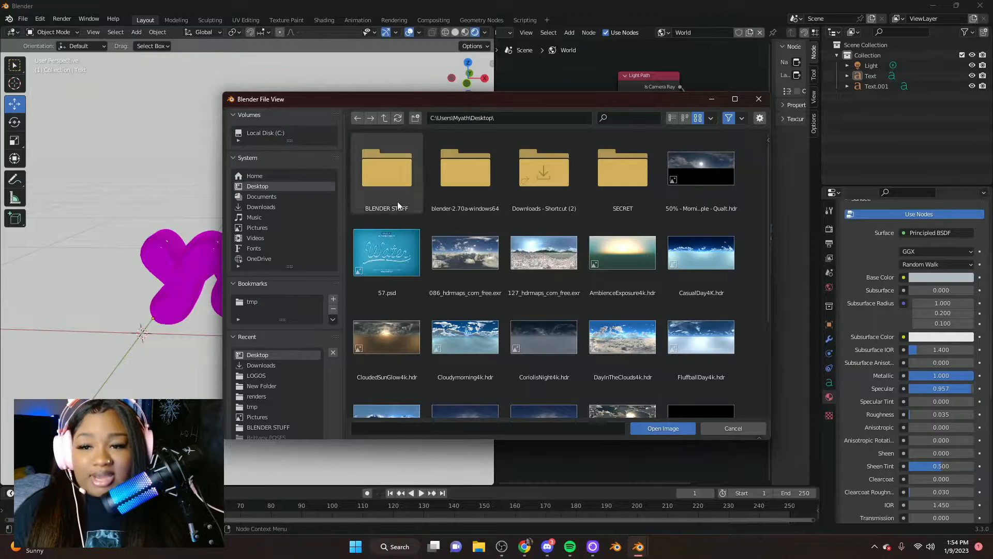
scroll(733, 191, "down", 2)
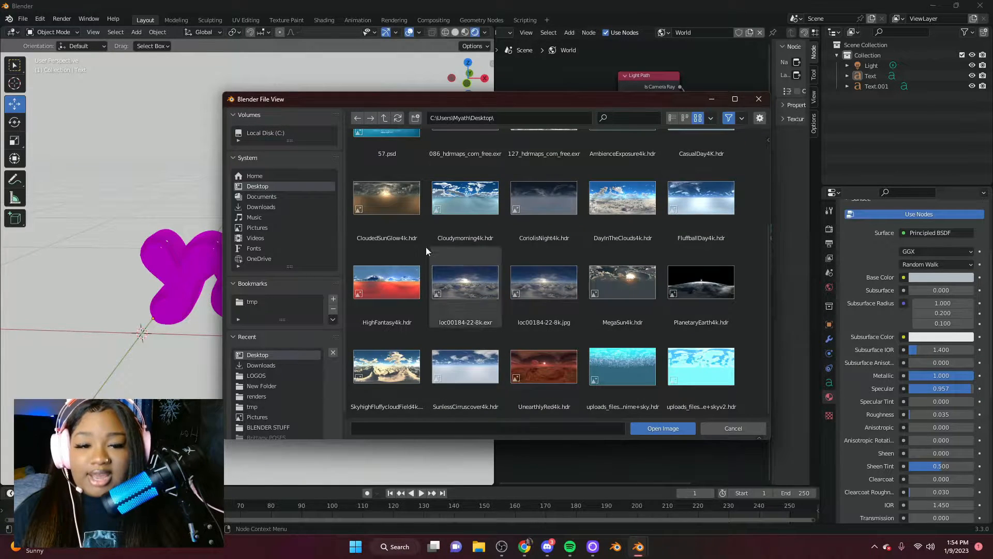
scroll(684, 373, "up", 2)
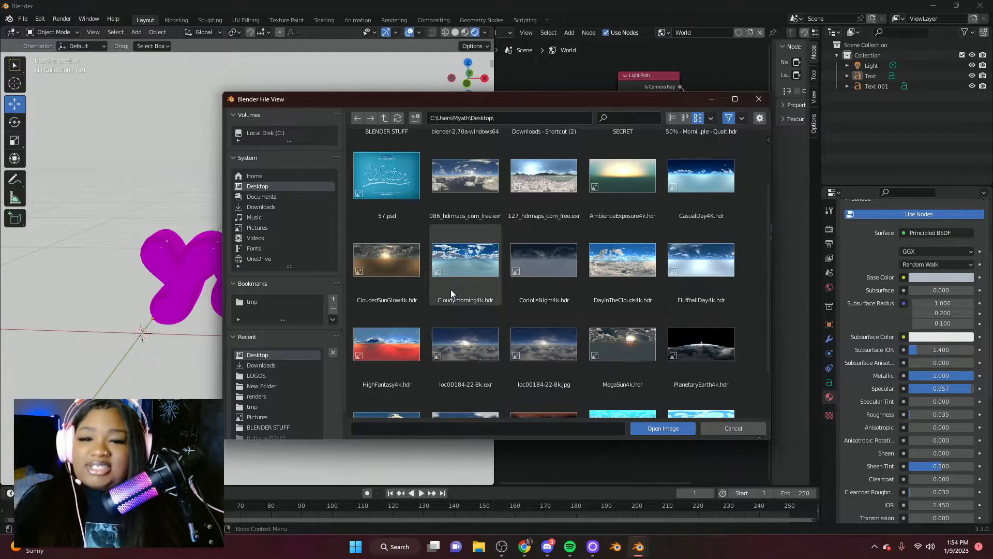
scroll(700, 293, "up", 2)
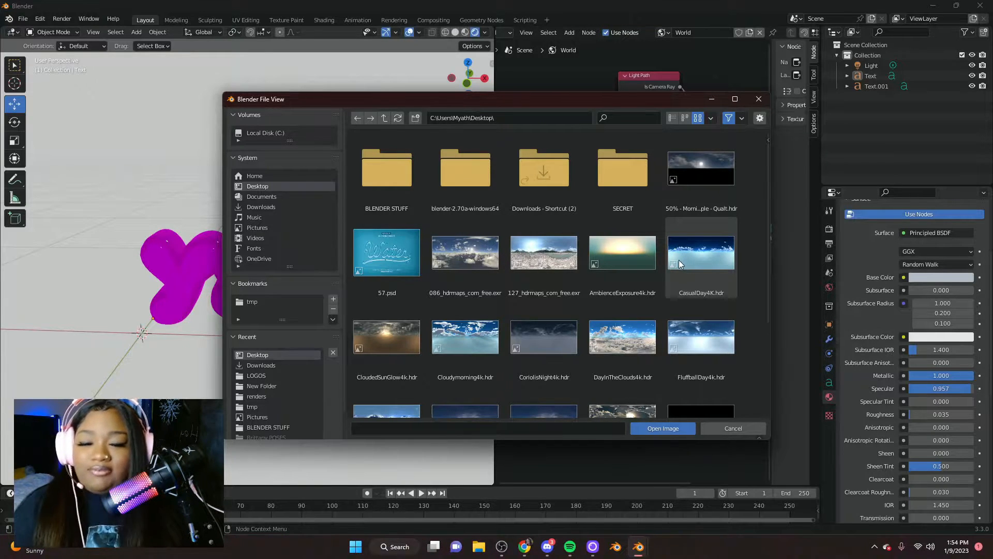
scroll(679, 259, "down", 2)
double_click(629, 278)
Step: Examine the sky reflections on the chrome YSL lettering up close and from different angles
scroll(287, 311, "up", 4)
mouse_move(288, 310)
middle_mouse_down()
mouse_move(289, 300)
mouse_move(369, 287)
mouse_move(278, 290)
mouse_move(259, 306)
mouse_move(297, 318)
middle_mouse_up()
scroll(474, 326, "down", 5)
scroll(360, 302, "up", 5)
scroll(358, 303, "down", 4)
middle_click_drag(357, 303, 462, 299)
scroll(332, 308, "up", 6)
scroll(332, 309, "down", 4)
scroll(462, 299, "down", 2)
scroll(462, 299, "down", 1)
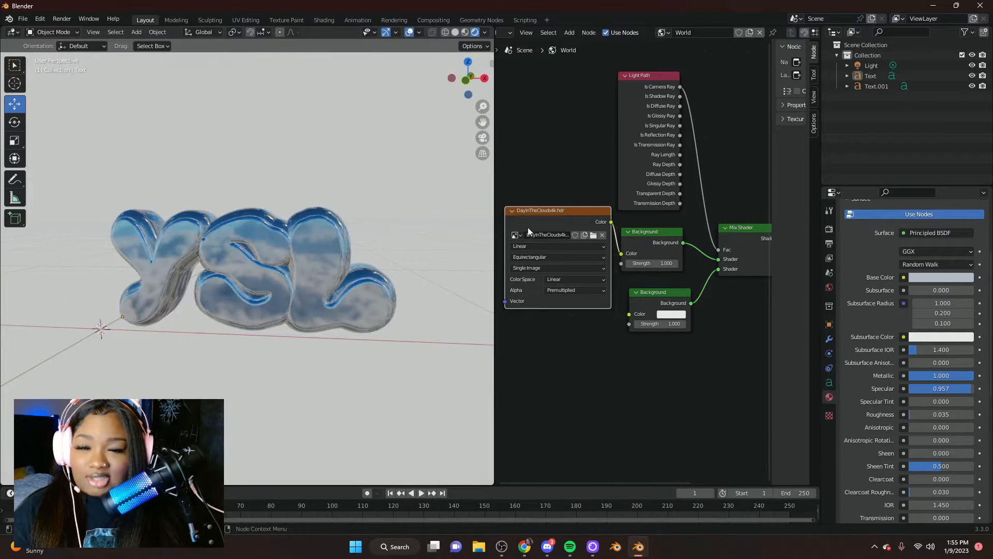
Step: Duplicate the DayInTheClouds4k.hdr texture node below the original and link its Color to the second Background's Color
right_click(532, 223)
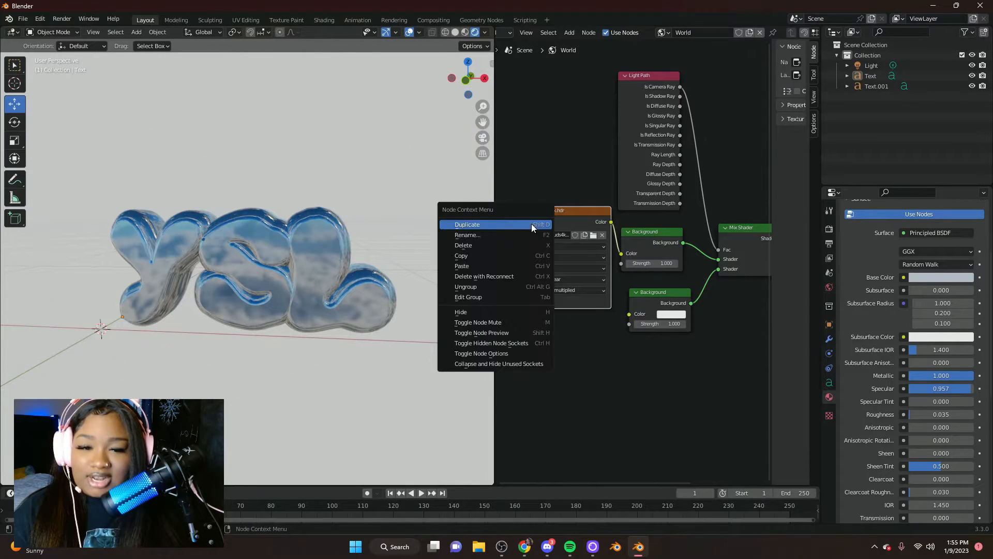
left_click(478, 254)
right_click(569, 349)
left_click(534, 359)
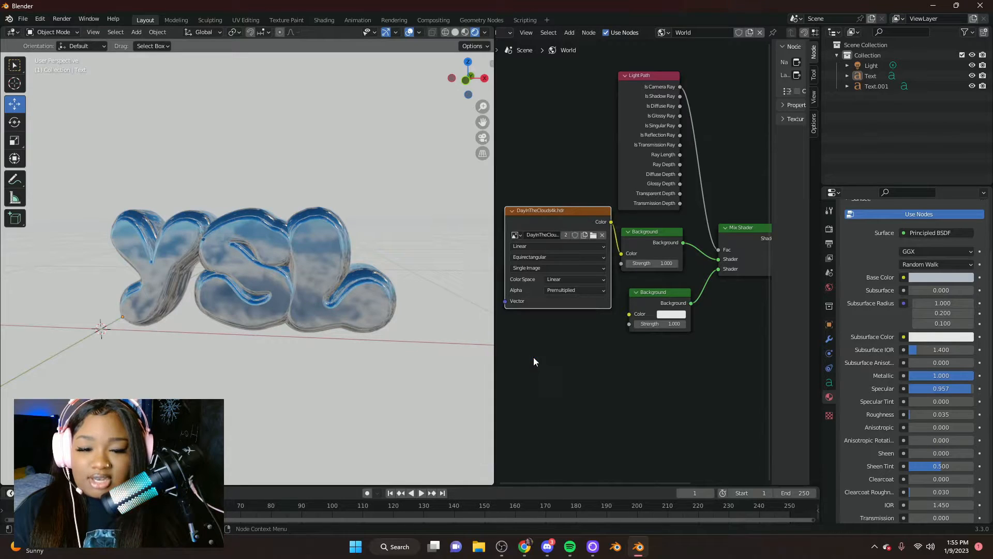
left_click_drag(564, 222, 629, 314)
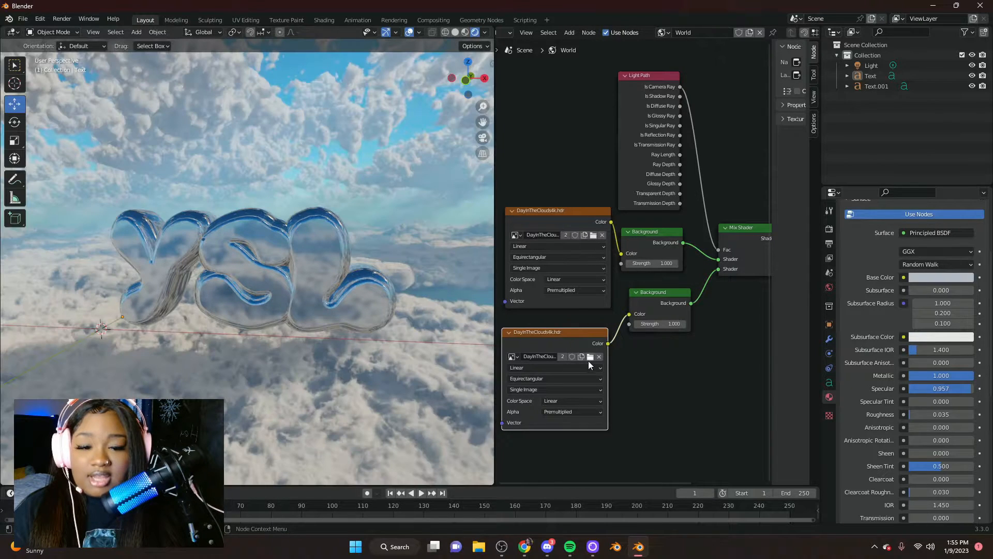
Step: Enlarge the 3D viewport and examine the chrome lettering against the cloud background from several angles and distances
middle_click_drag(373, 290, 338, 259)
scroll(334, 280, "up", 4)
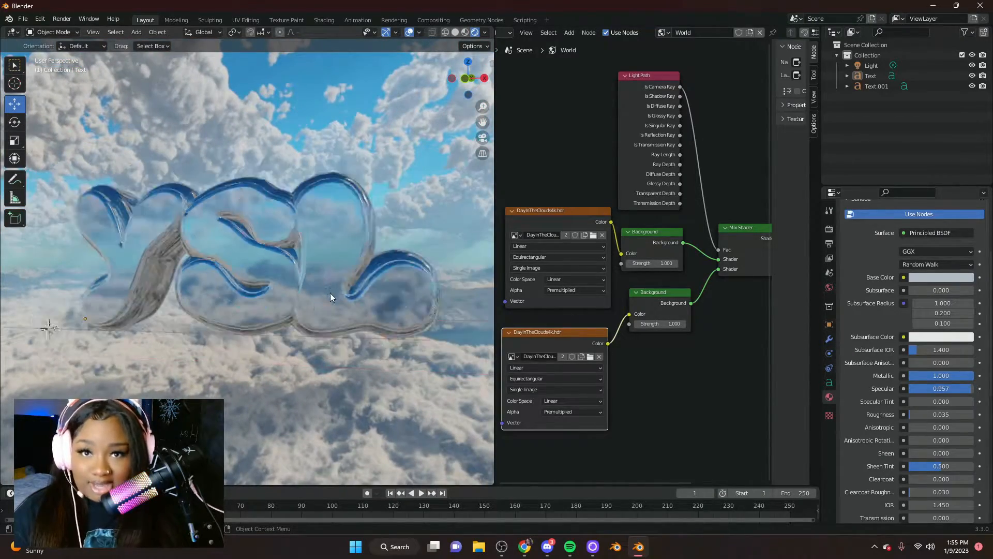
scroll(330, 296, "down", 2)
left_click_drag(495, 237, 679, 237)
scroll(461, 279, "up", 3)
middle_click_drag(450, 322, 389, 287)
scroll(435, 270, "up", 3)
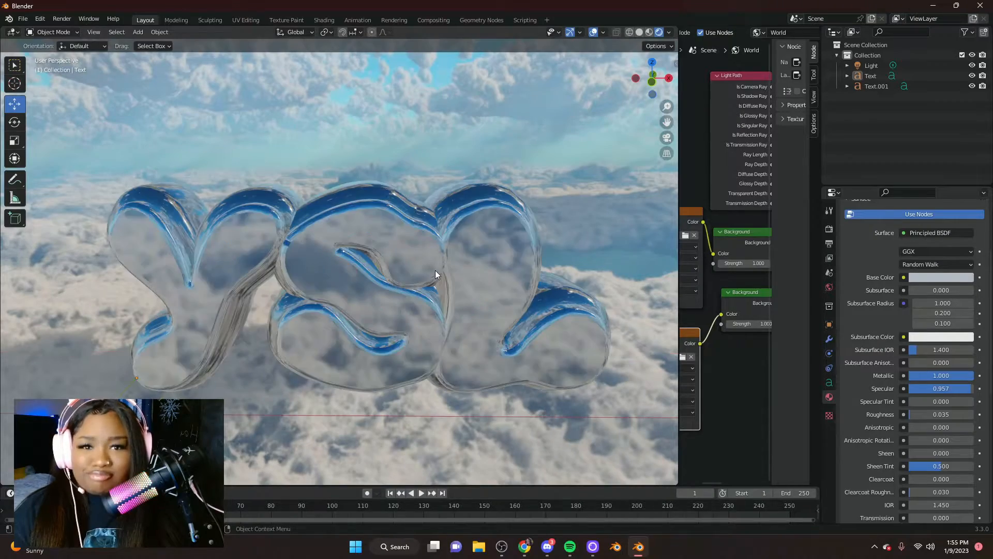
scroll(436, 270, "down", 4)
middle_click_drag(415, 288, 136, 323)
middle_click_drag(290, 359, 413, 282)
scroll(295, 340, "up", 5)
scroll(303, 331, "down", 2)
scroll(419, 288, "up", 2)
scroll(324, 398, "down", 2)
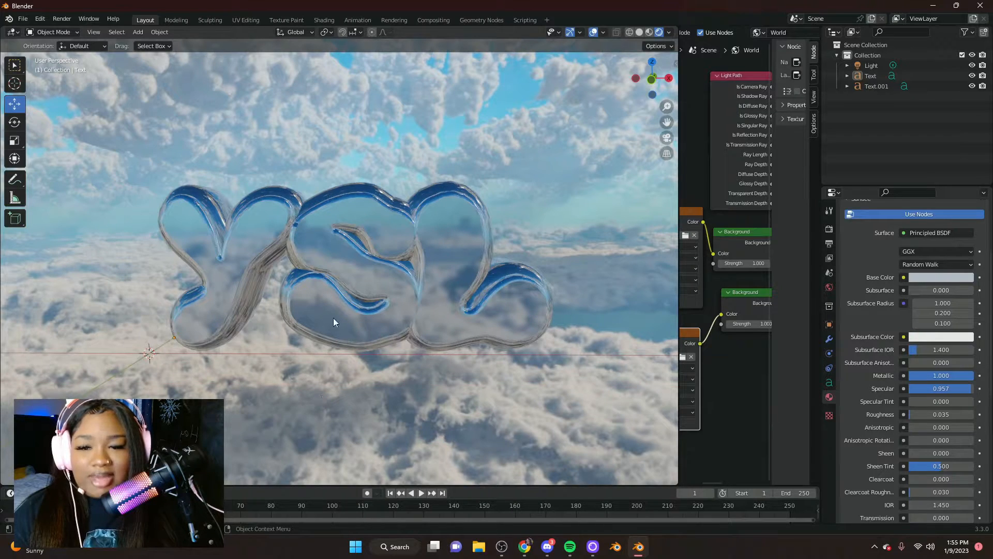
Step: Darken the front text's Base Color to a near-black with an HSV value of 0.061
left_click(318, 244)
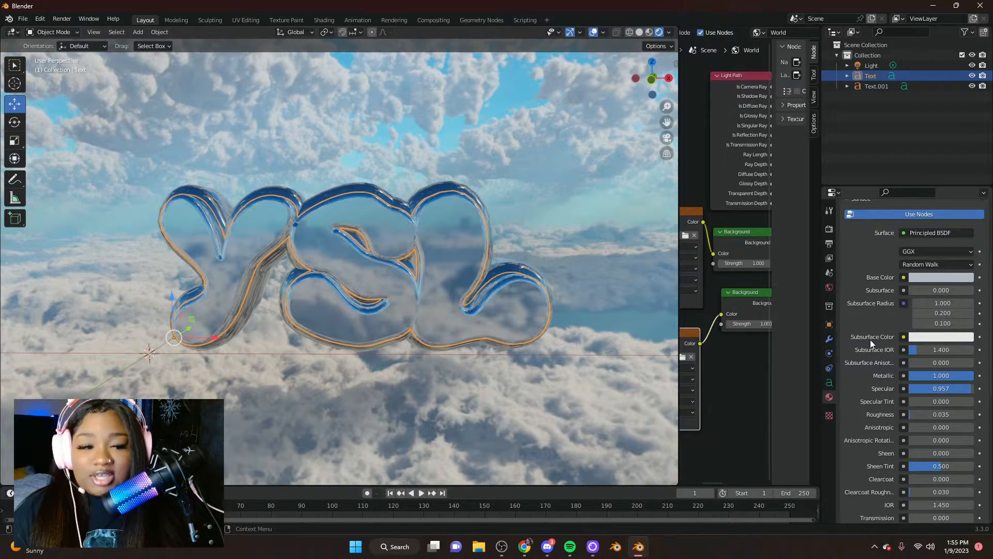
left_click(936, 277)
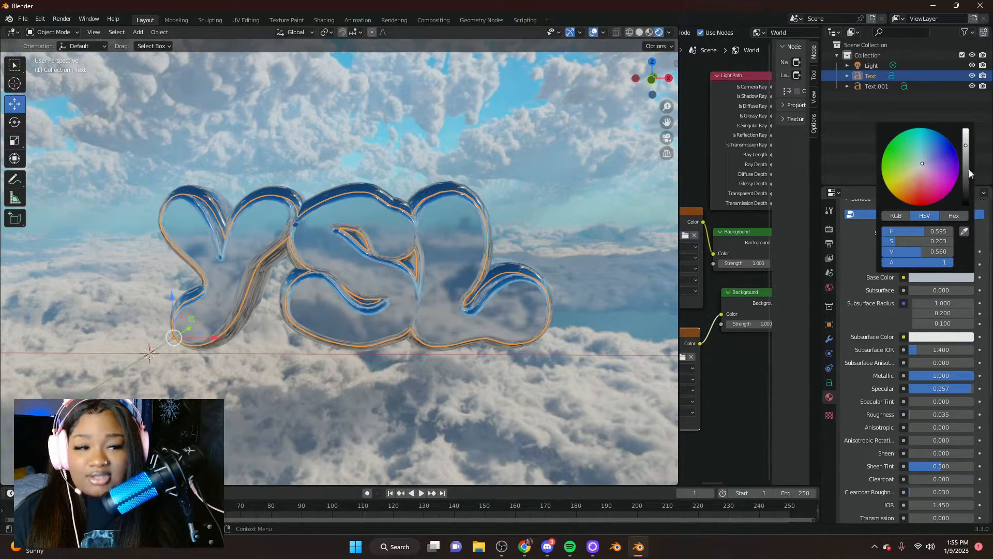
left_click_drag(969, 170, 966, 187)
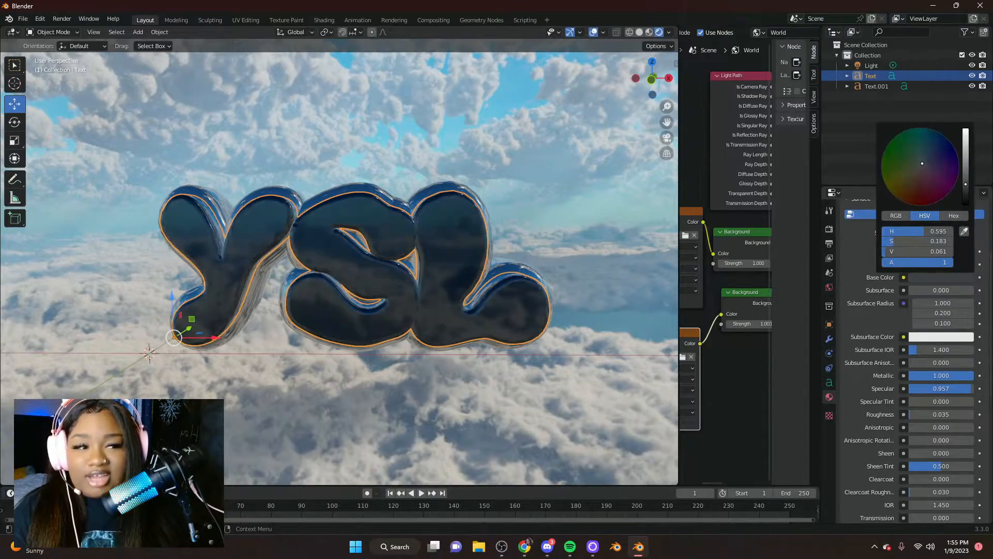
mouse_move(296, 301)
middle_mouse_down()
mouse_move(369, 301)
mouse_move(208, 291)
mouse_move(224, 322)
mouse_move(304, 297)
mouse_move(291, 305)
mouse_move(293, 327)
mouse_move(300, 300)
mouse_move(344, 294)
mouse_move(306, 291)
mouse_move(303, 300)
middle_mouse_up()
scroll(305, 297, "up", 4)
scroll(304, 297, "up", 3)
scroll(305, 301, "down", 6)
Step: Recolour the front text's Base Color to green with hue 0.275 and saturation 0.858, and raise its brightness
left_click(285, 373)
middle_click_drag(372, 242, 940, 283)
left_click(942, 278)
left_click_drag(918, 166, 897, 168)
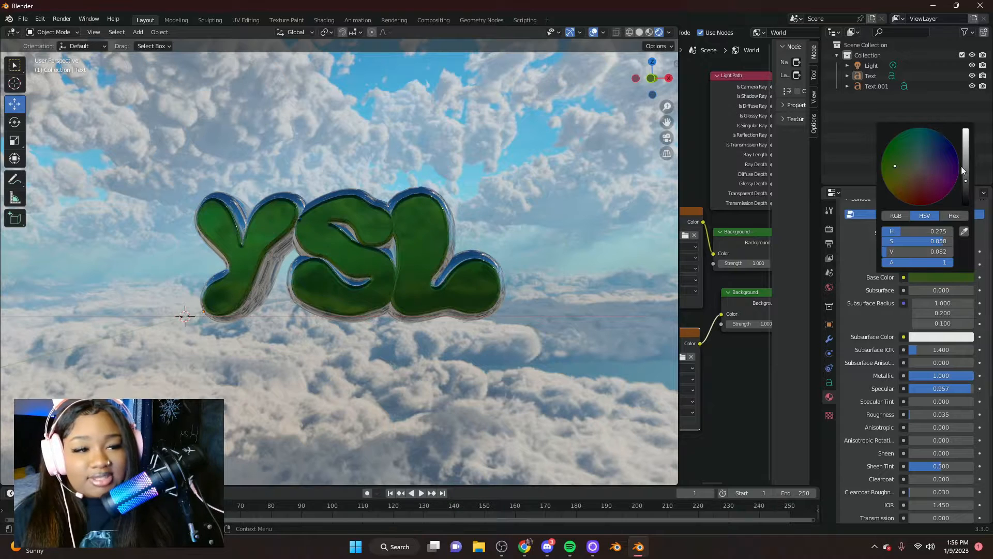
mouse_move(967, 182)
left_mouse_down()
mouse_move(965, 150)
mouse_move(966, 165)
left_mouse_up()
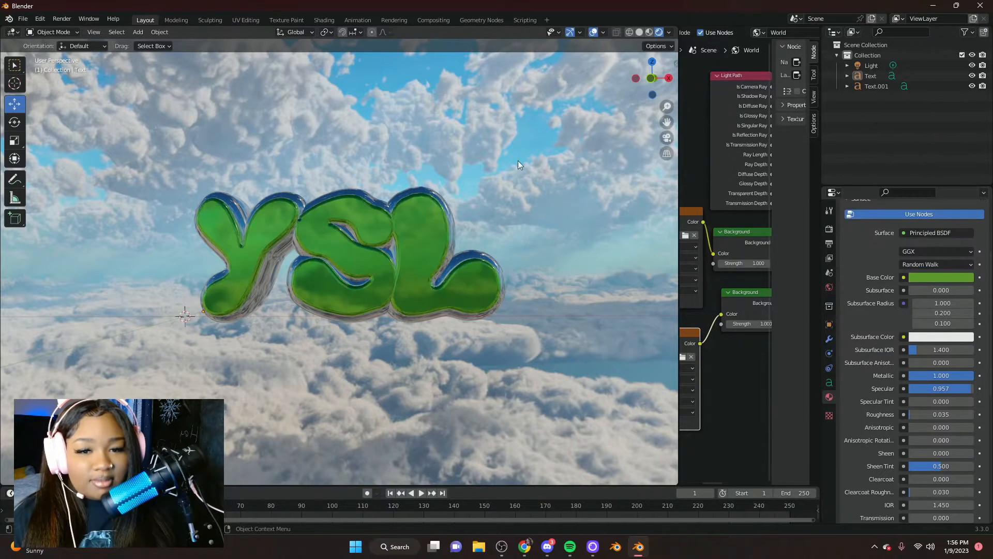
Step: Set the back text layer's Base Color to green with HSV values 0.319, 0.976 and 0.319
left_click(424, 191)
left_click(423, 187)
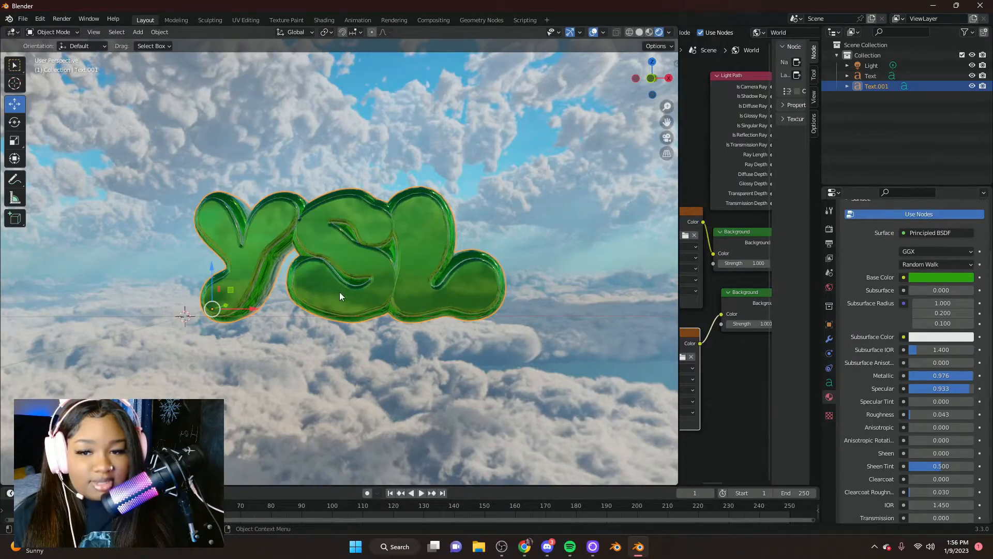
middle_click_drag(339, 291, 561, 293)
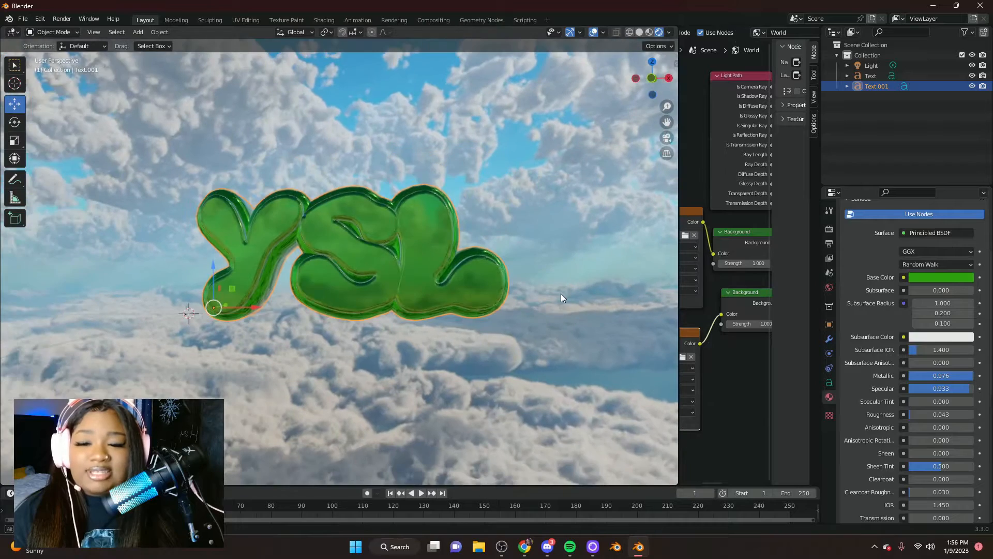
Step: Give the node editor more room and replace the lower environment texture's image with AmbienceExposure4k.hdr
left_click_drag(677, 182, 495, 285)
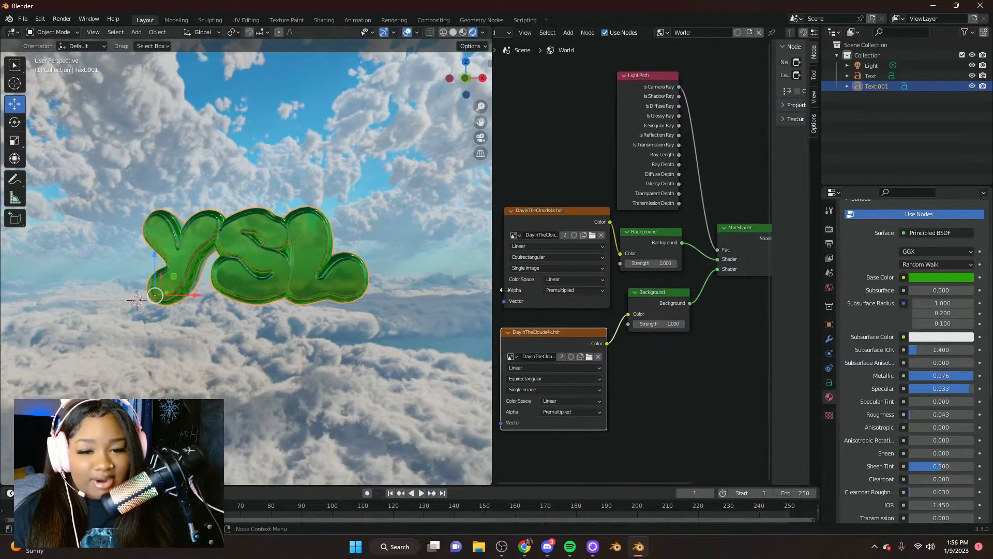
scroll(372, 284, "down", 2)
mouse_move(371, 284)
middle_mouse_down()
mouse_move(396, 276)
mouse_move(387, 283)
middle_mouse_up()
scroll(387, 283, "up", 4)
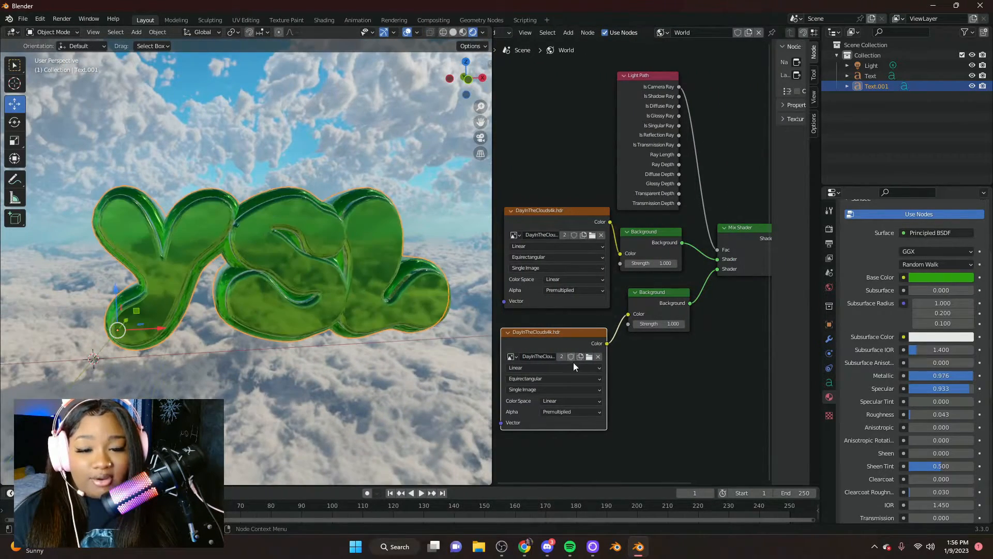
left_click(589, 356)
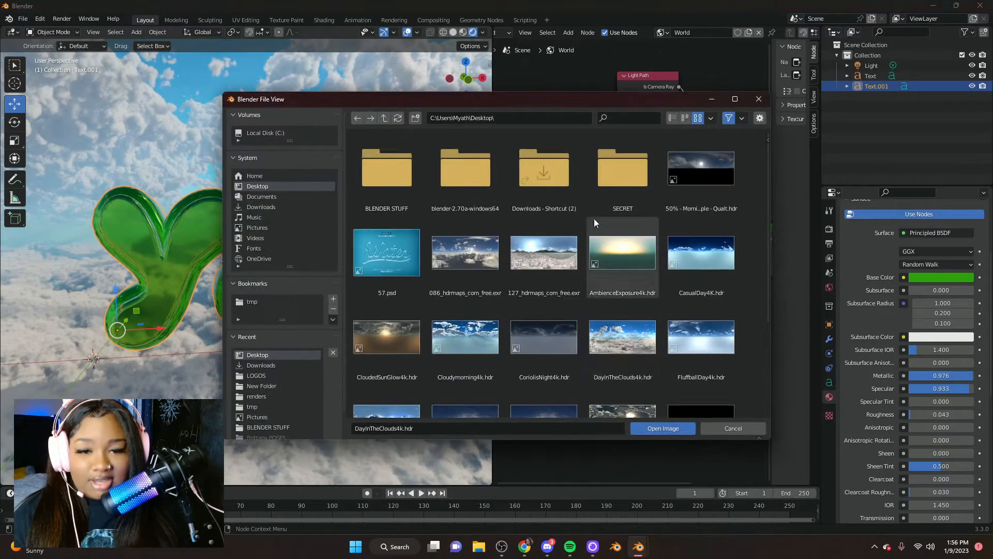
key("Escape")
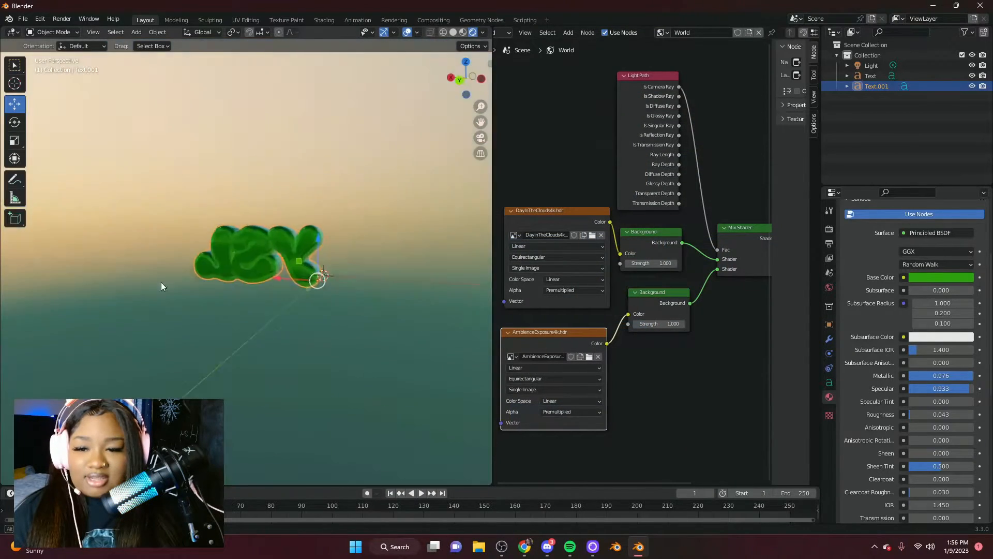
middle_click_drag(162, 285, 477, 273)
scroll(439, 266, "up", 4)
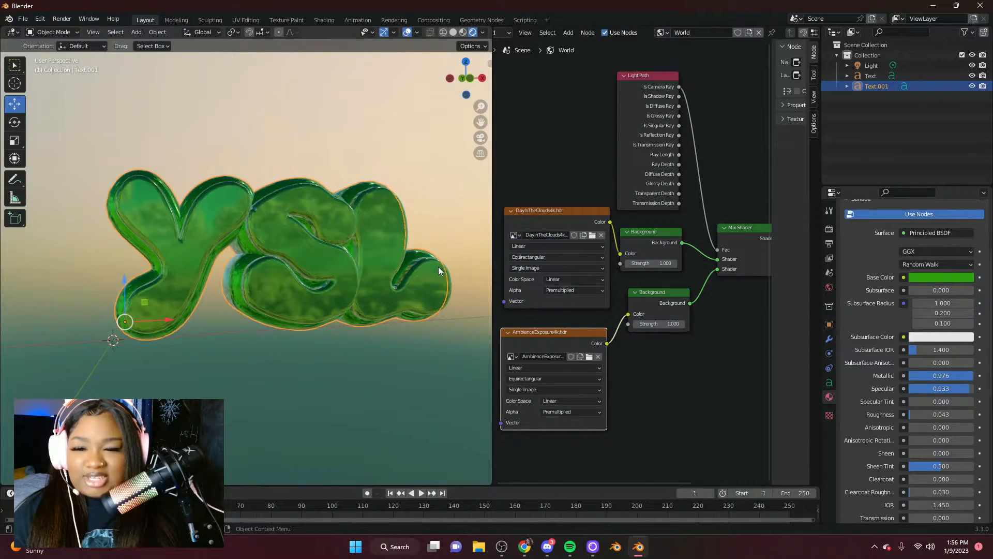
Step: Replace the lower environment texture's image with PlanetaryEarth4k.hdr and examine the lettering in an enlarged viewport
left_click(590, 357)
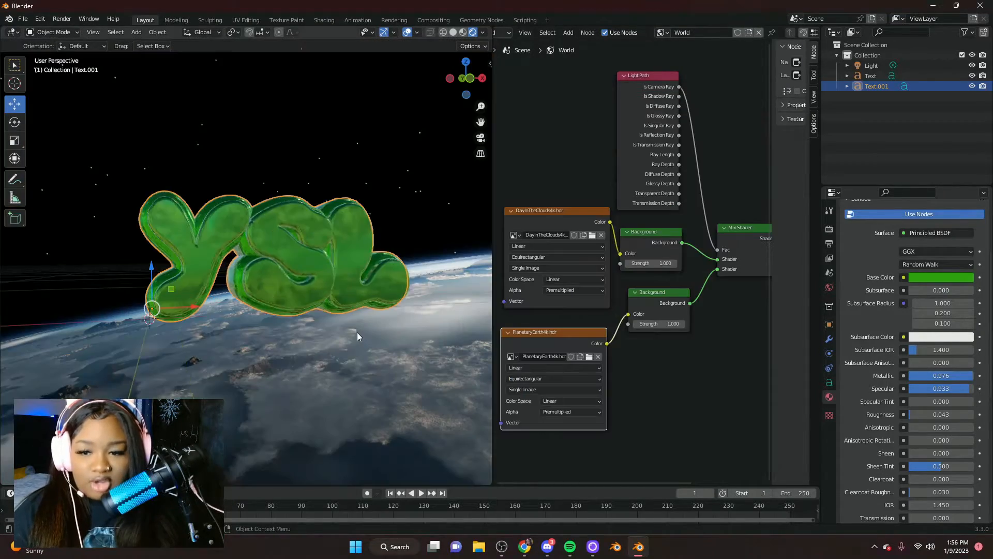
middle_click_drag(357, 332, 496, 199)
left_click_drag(496, 199, 804, 207)
middle_click_drag(334, 286, 490, 281)
scroll(391, 307, "up", 4)
middle_click_drag(423, 294, 436, 288)
scroll(436, 292, "up", 2)
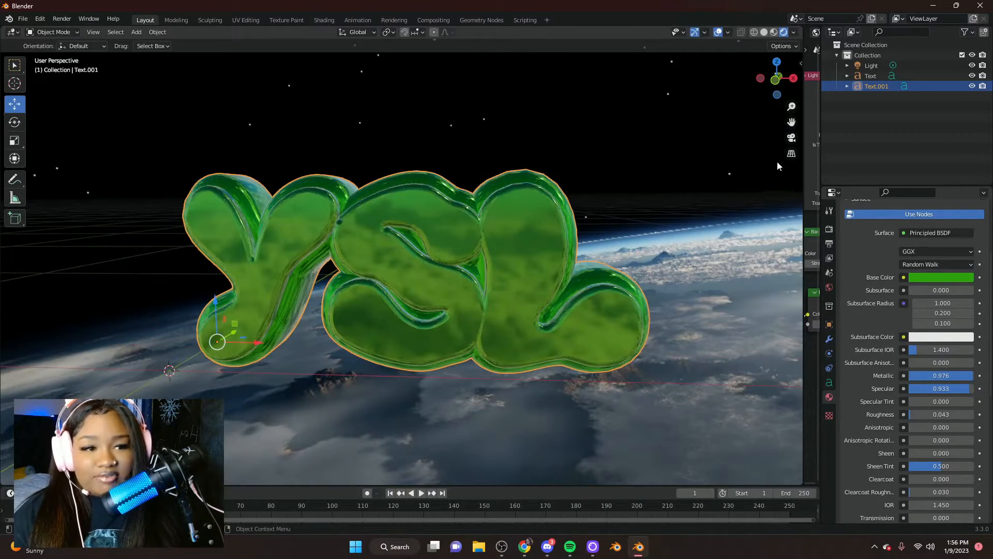
Step: Reveal the World nodes beside the viewport and load 127_hdrmaps_com_free.exr into the lower environment texture
left_click_drag(804, 167, 644, 186)
scroll(580, 214, "down", 3)
scroll(580, 214, "up", 4)
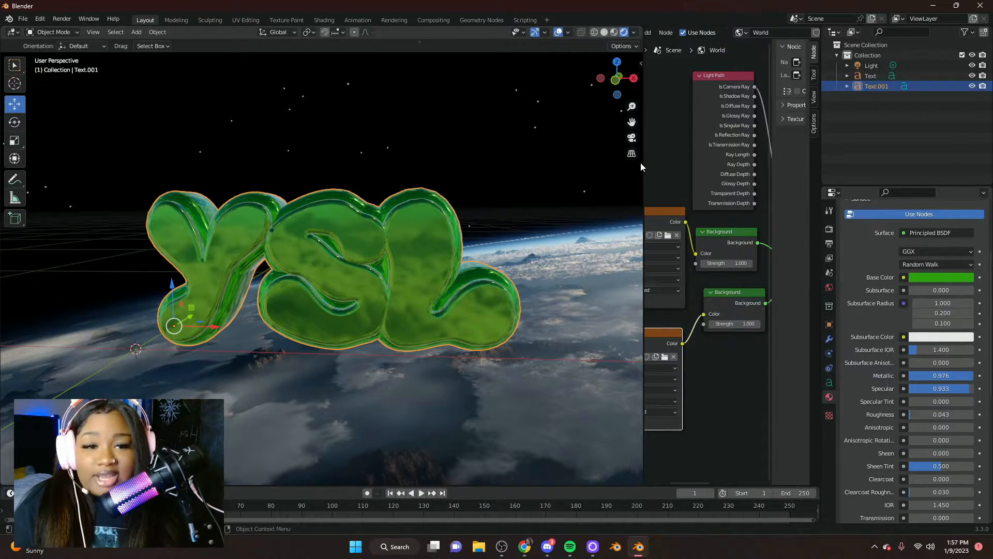
left_click_drag(643, 168, 614, 172)
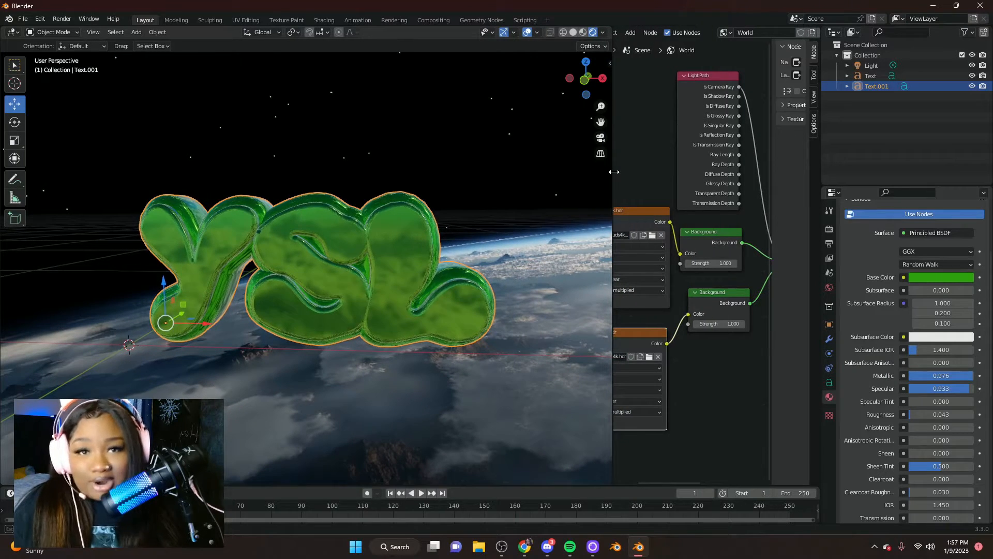
scroll(449, 278, "up", 2)
scroll(449, 277, "down", 2)
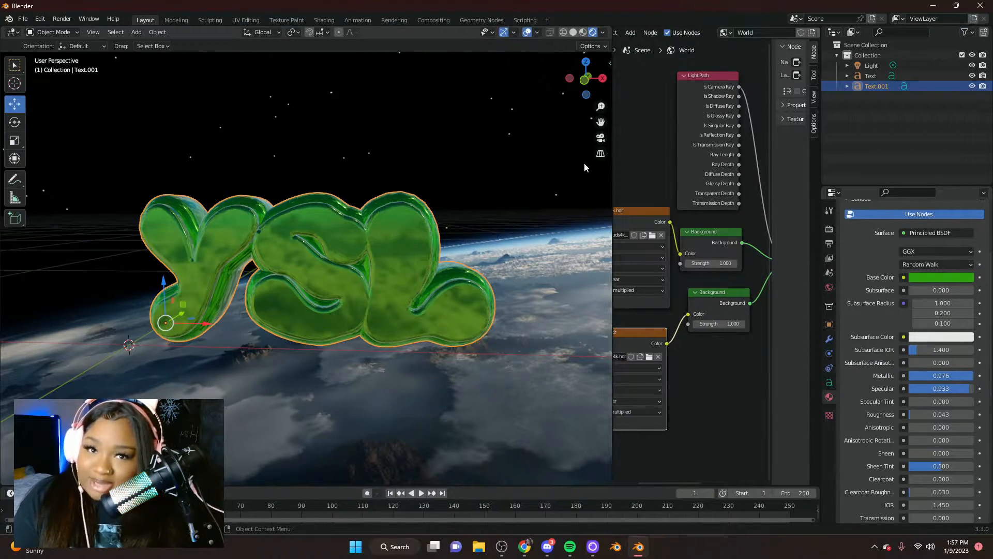
scroll(654, 164, "down", 1)
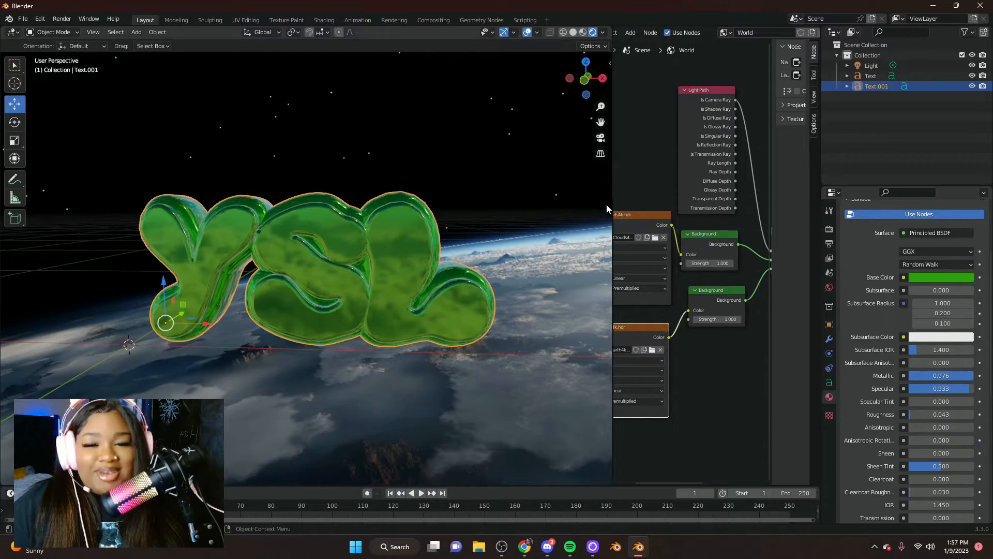
left_click(652, 352)
scroll(551, 229, "down", 4)
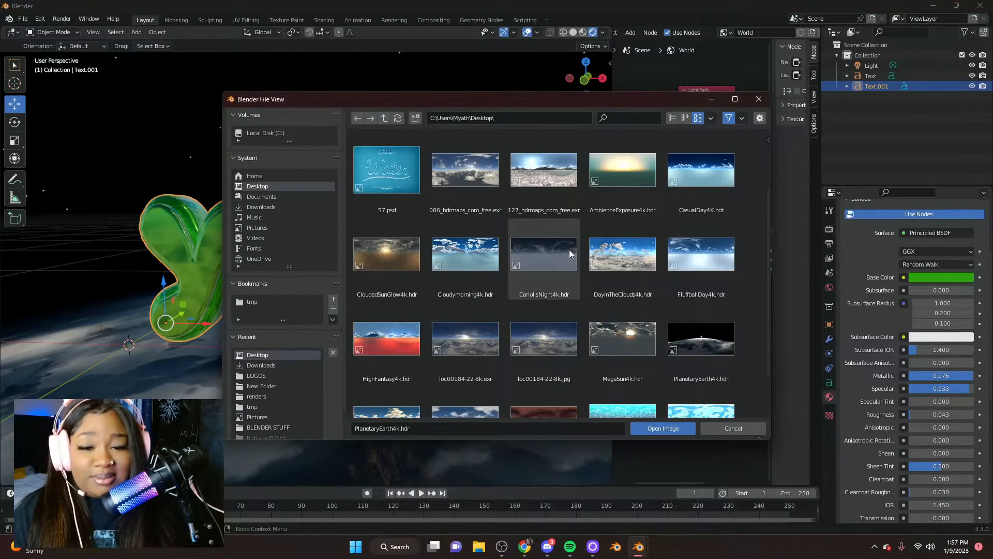
double_click(538, 178)
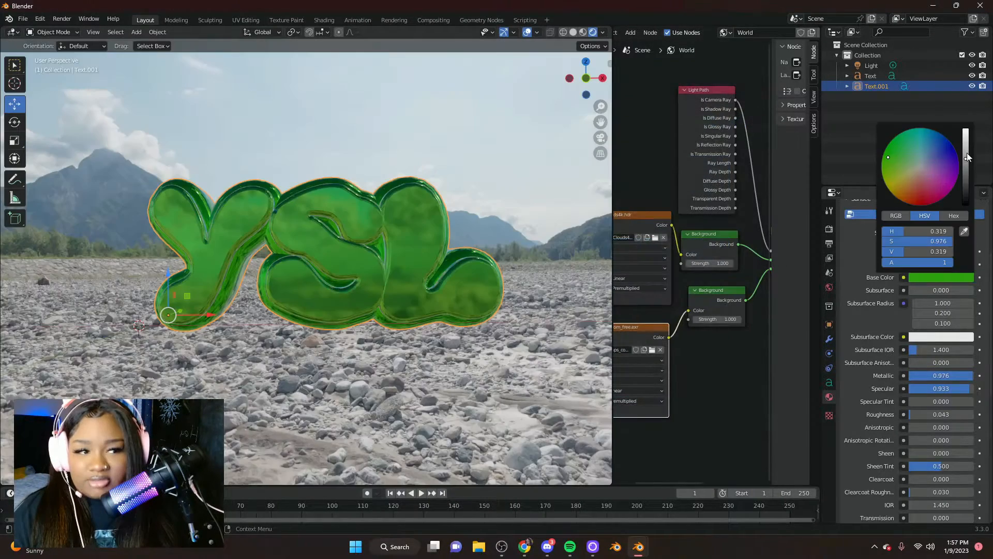
Step: Raise the back text layer's Base Color to a Value of 1.000 and shift it to pale cream
left_click_drag(968, 158, 966, 130)
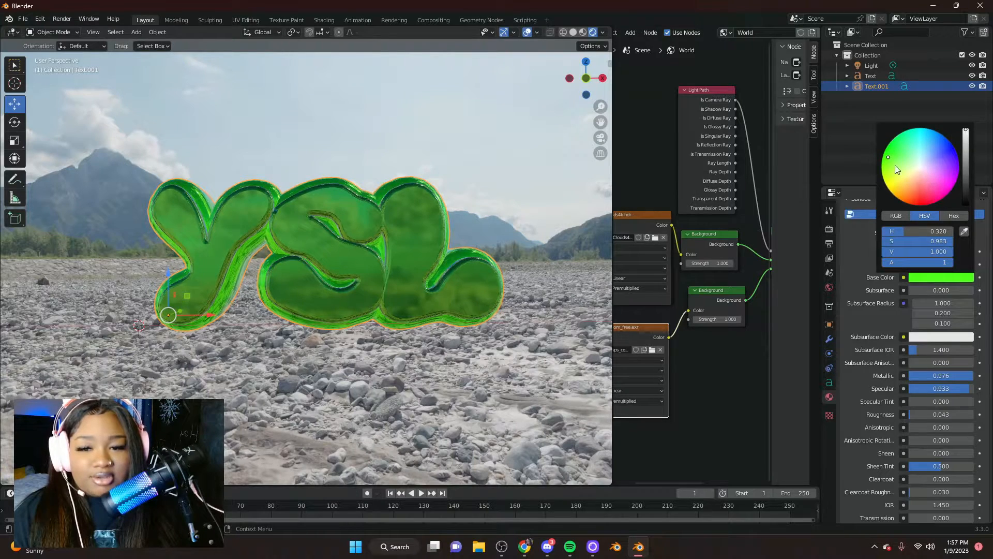
left_click(914, 167)
left_click_drag(914, 166, 920, 167)
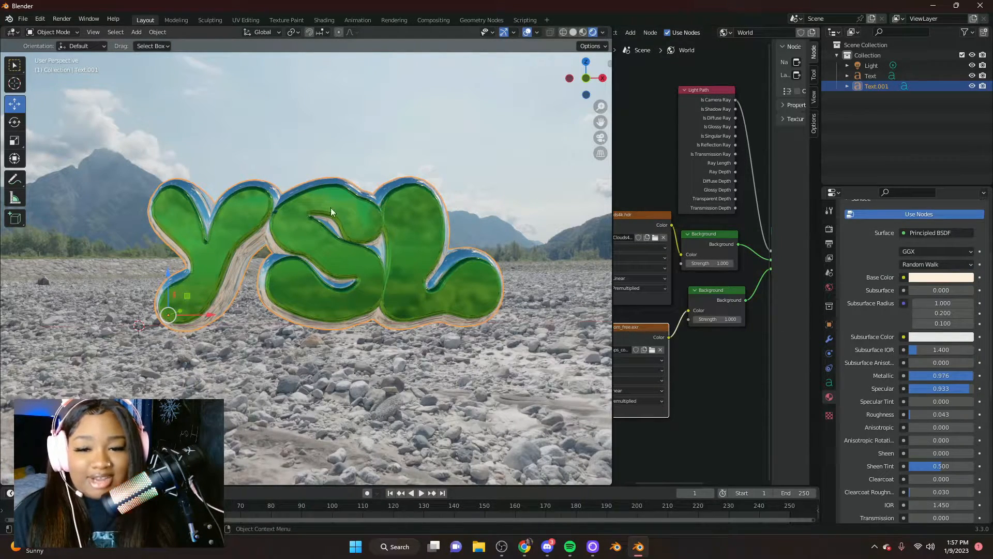
Step: Change the front text layer's Base Color to a light, pale mint green
left_click(870, 75)
left_click(941, 277)
left_click(919, 161)
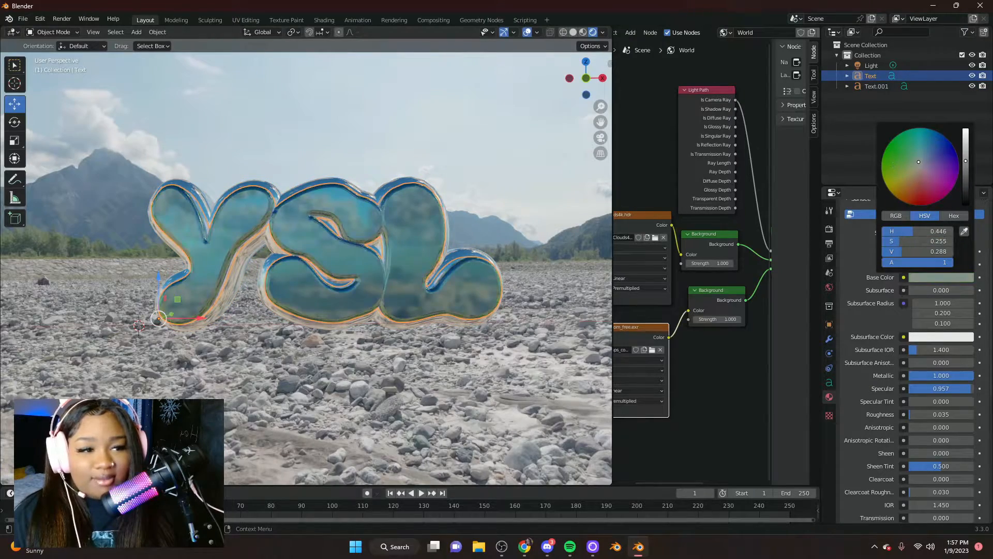
left_click_drag(969, 165, 968, 140)
Step: Enlarge the viewport and examine the recoloured lettering against the rocky background from several angles and distances
scroll(374, 232, "down", 3)
middle_click_drag(372, 234, 514, 228)
scroll(381, 281, "up", 8)
scroll(385, 275, "down", 7)
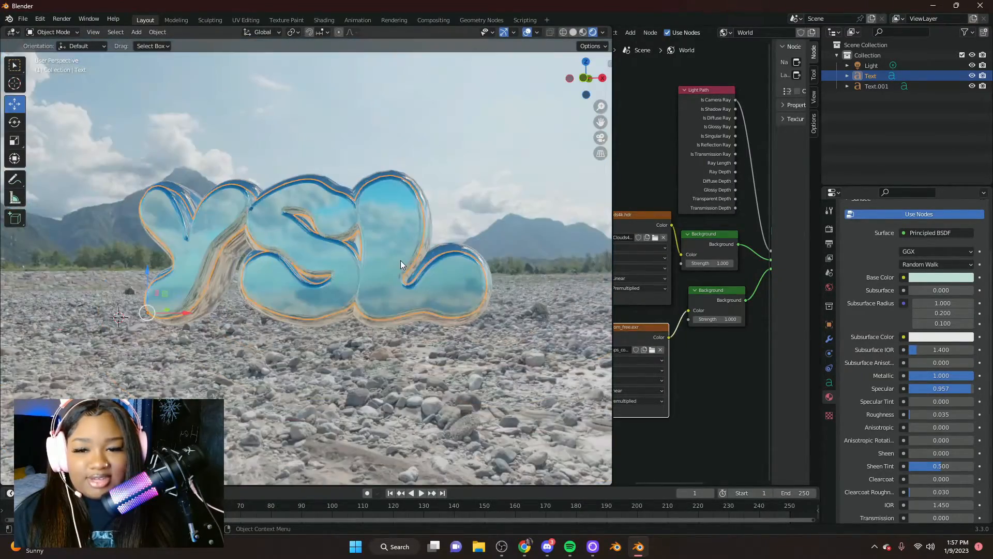
left_click_drag(613, 165, 775, 165)
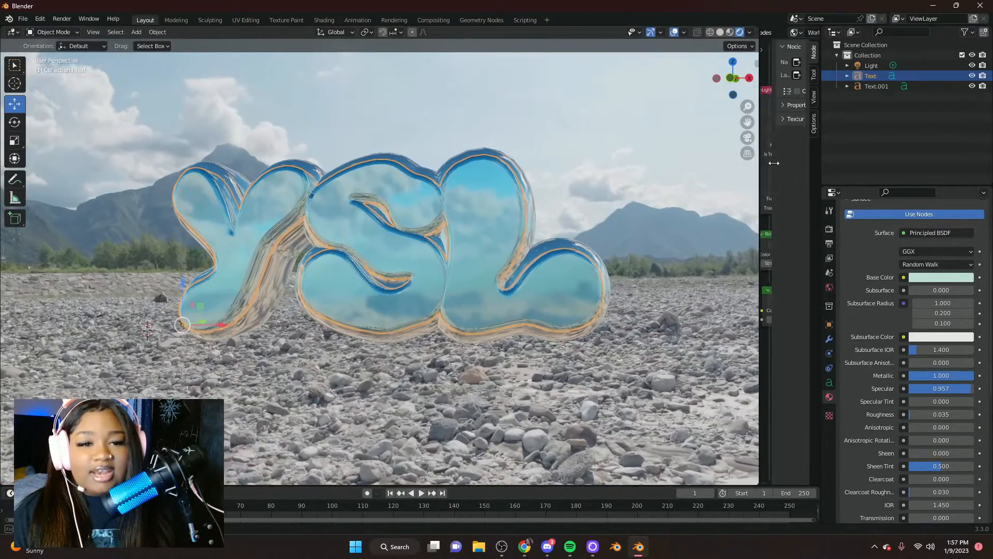
scroll(439, 266, "down", 3)
left_click(430, 324)
mouse_move(396, 348)
middle_mouse_down()
mouse_move(415, 378)
mouse_move(397, 362)
middle_mouse_up()
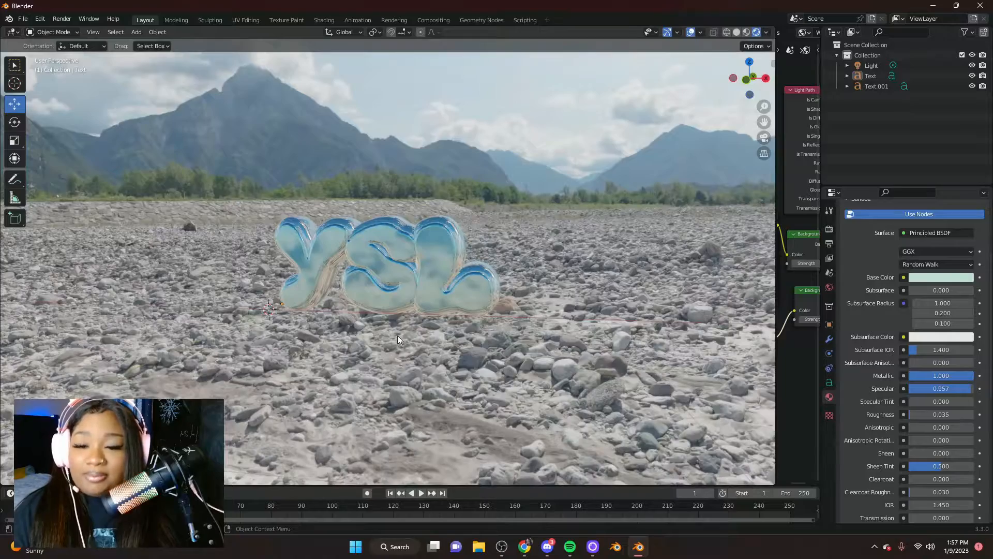
middle_click_drag(433, 327, 405, 260)
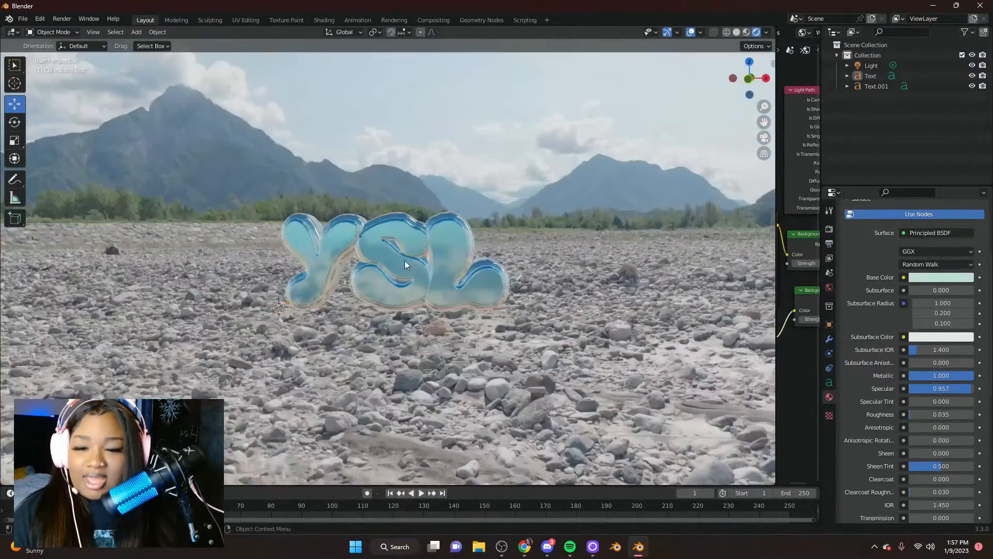
left_click(405, 260)
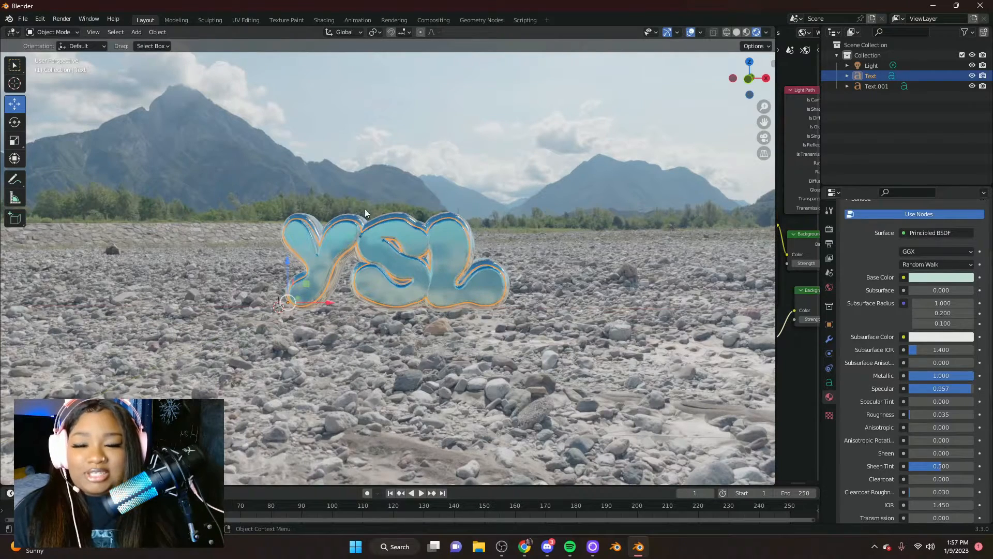
left_click(563, 348)
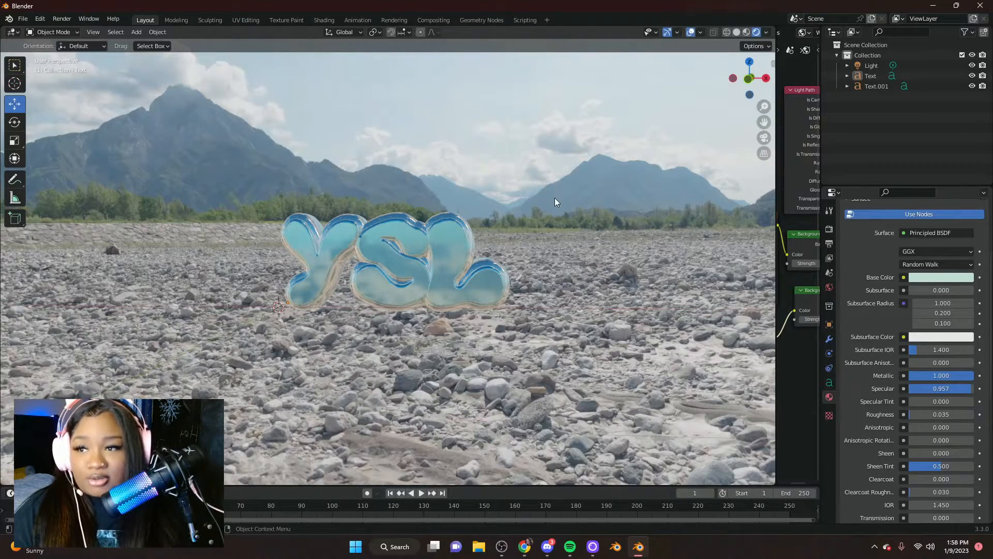
Step: Add a camera to the scene and look at the lettering through it
scroll(552, 203, "down", 4)
middle_click_drag(490, 316, 490, 327)
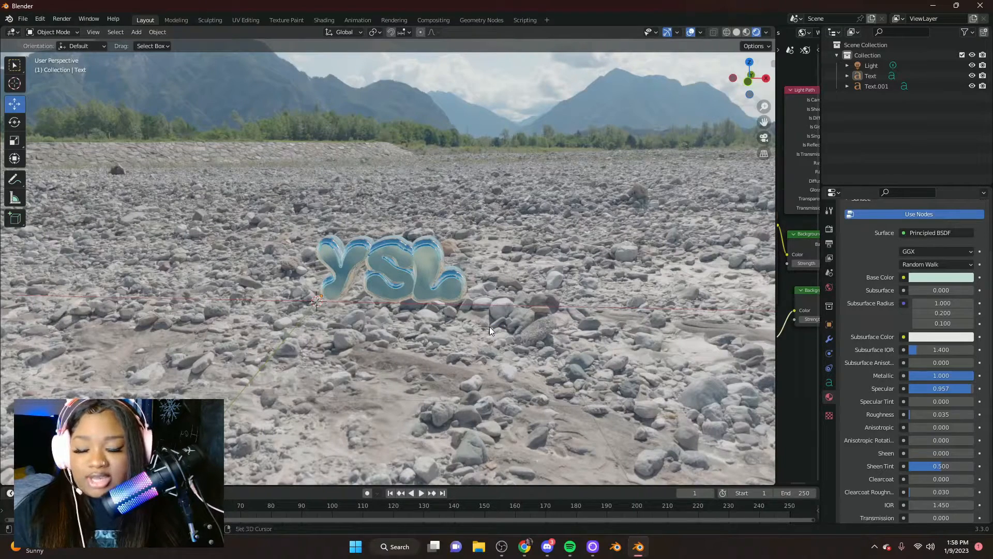
key("shift+a")
mouse_move(490, 327)
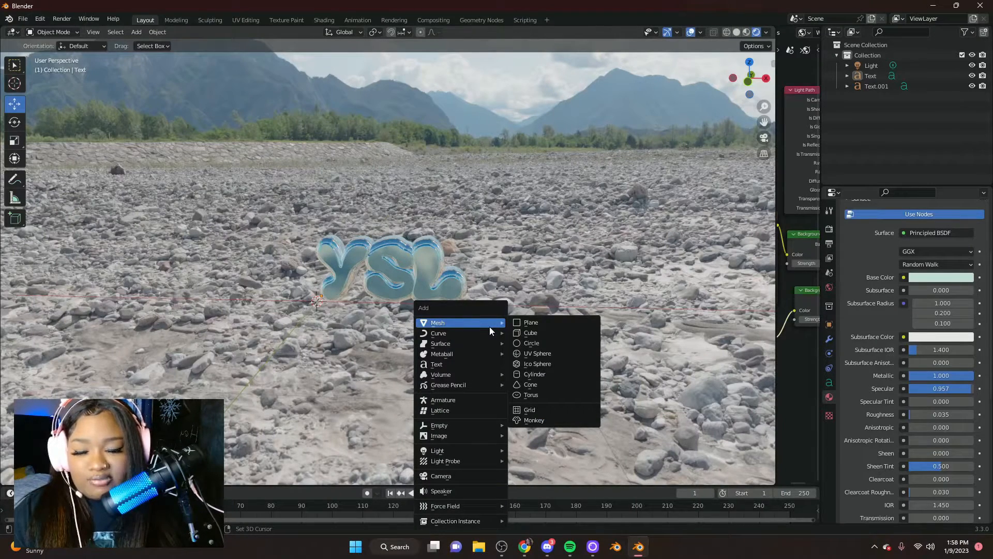
left_click(464, 476)
middle_click_drag(415, 310, 523, 320)
middle_click_drag(397, 321, 328, 315)
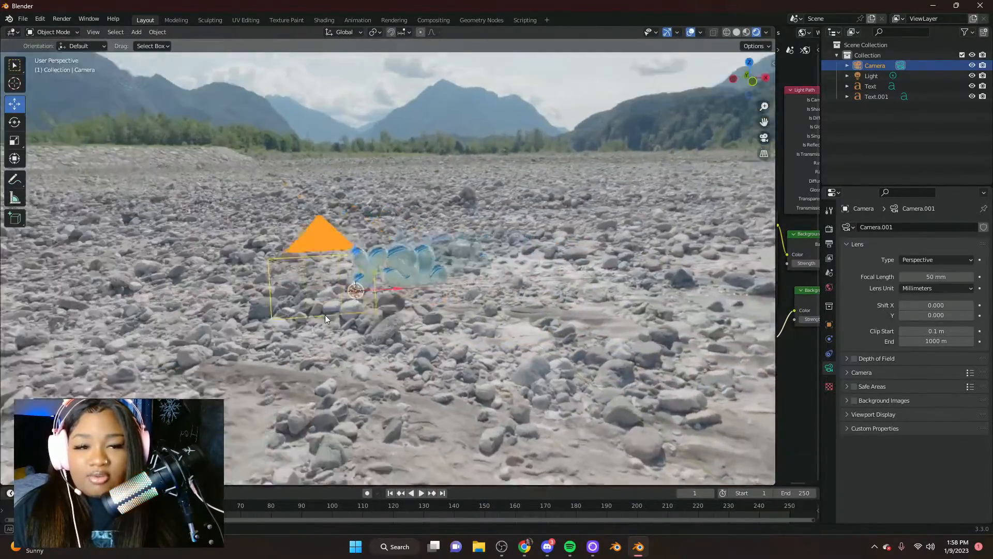
left_click(764, 138)
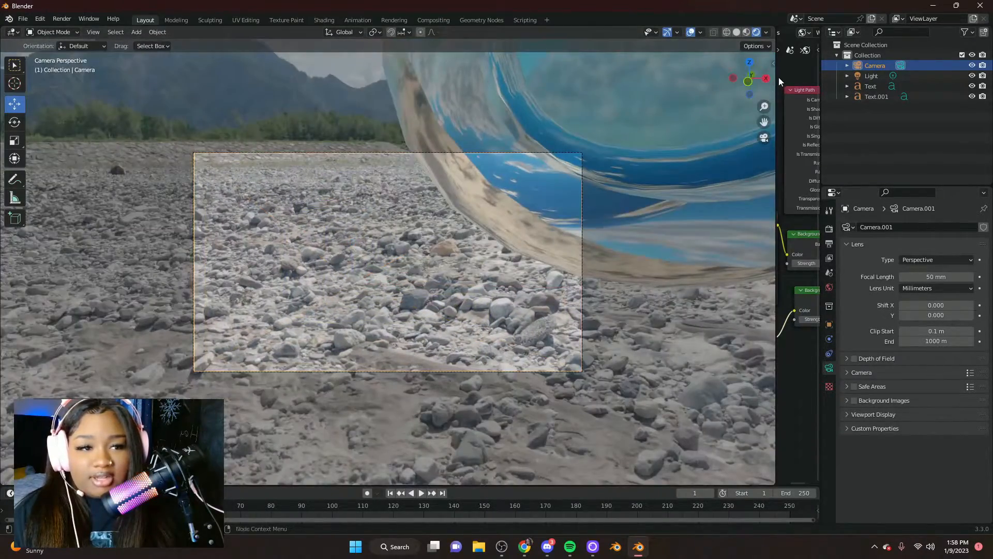
Step: Lock the camera to the view and pull it back until all the letters are in view
left_click_drag(772, 62, 642, 68)
left_click(769, 110)
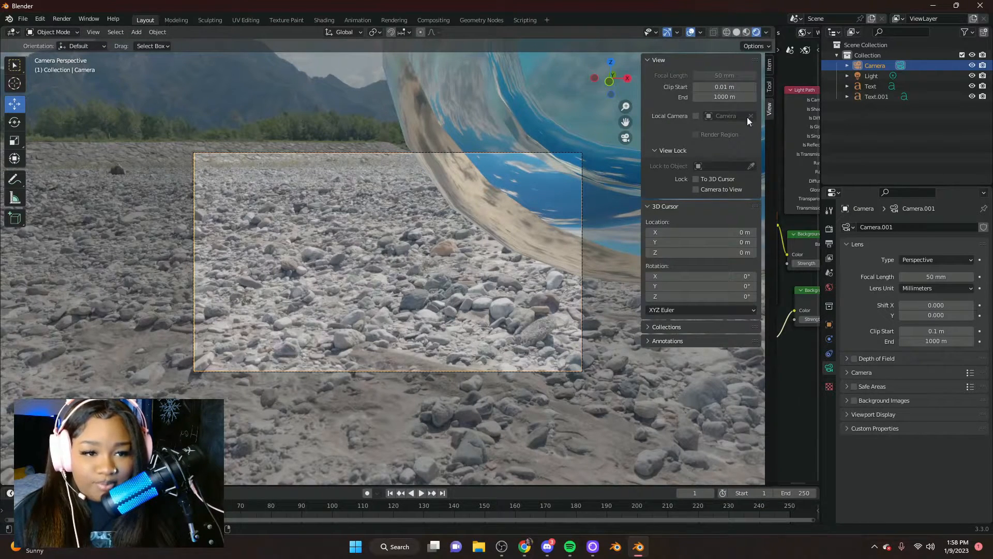
left_click(696, 189)
scroll(389, 252, "down", 8)
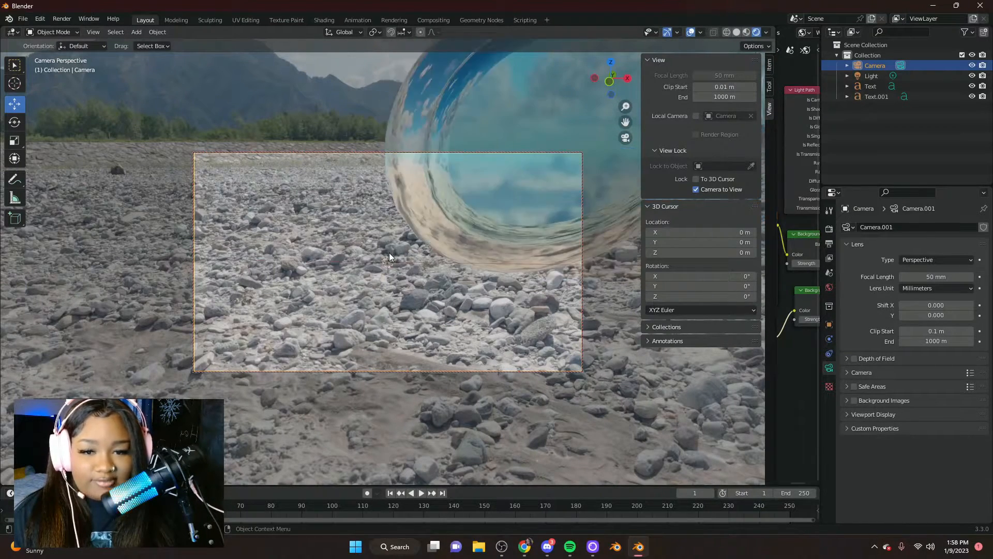
middle_click_drag(427, 228, 448, 207)
left_click(648, 60)
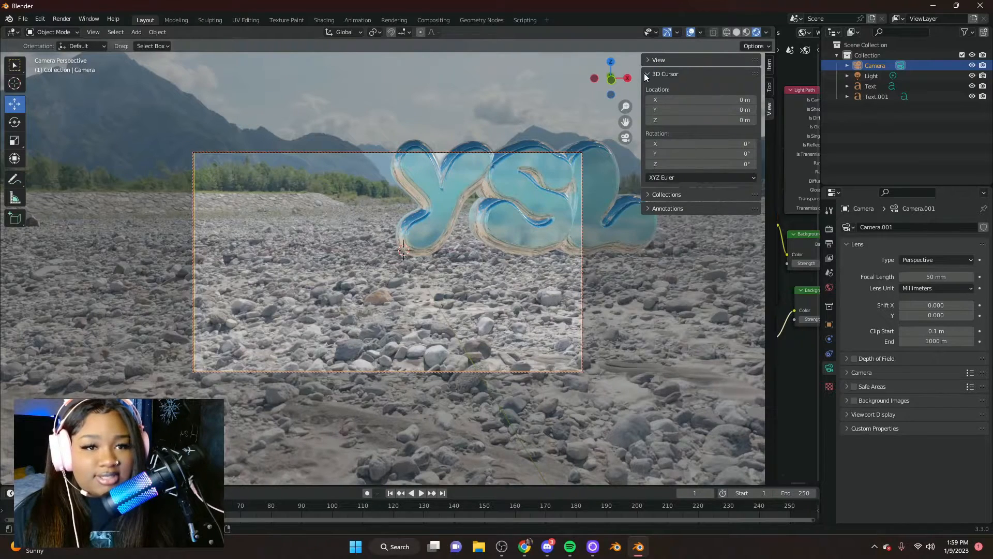
left_click(649, 73)
key("n")
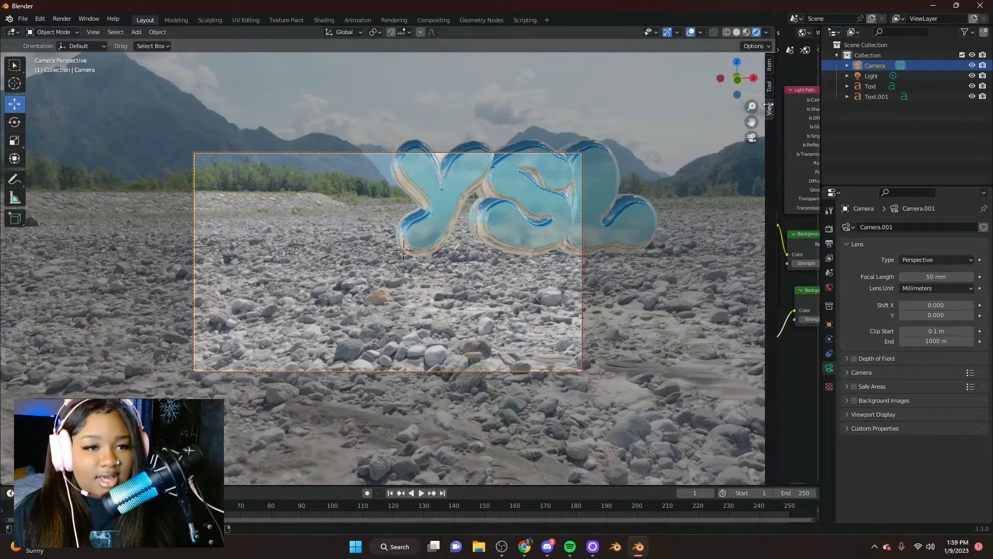
Step: Reframe the camera so the YSL lettering sits near the centre of the frame with the mountains behind it
middle_click_drag(433, 216, 431, 229)
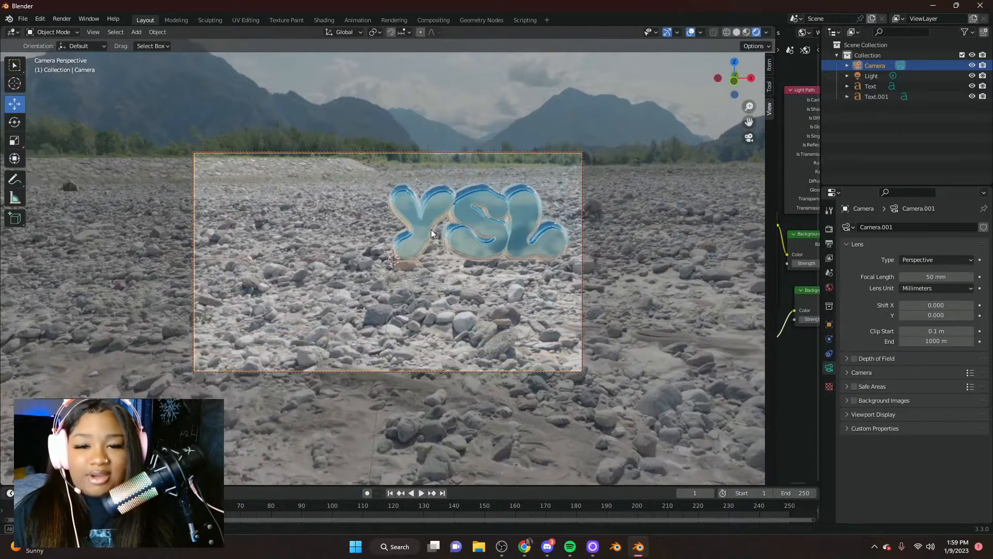
left_click_drag(748, 118, 574, 204)
middle_click_drag(574, 201, 576, 192)
mouse_move(749, 122)
left_mouse_down()
mouse_move(731, 140)
mouse_move(741, 135)
left_mouse_up()
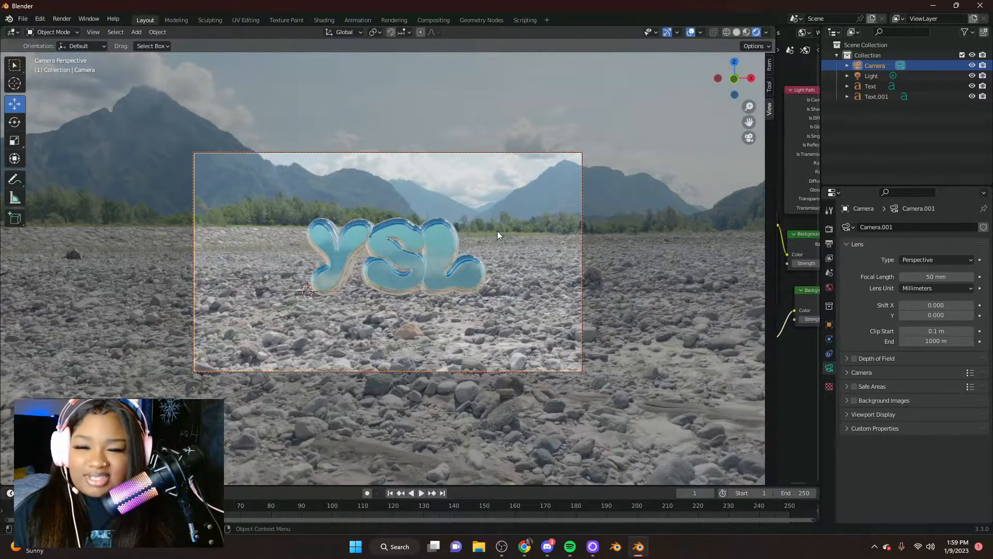
Step: Leave the camera view and add a Bezier circle curve around the lettering
left_click(749, 138)
scroll(607, 296, "down", 5)
middle_click_drag(602, 305, 343, 262)
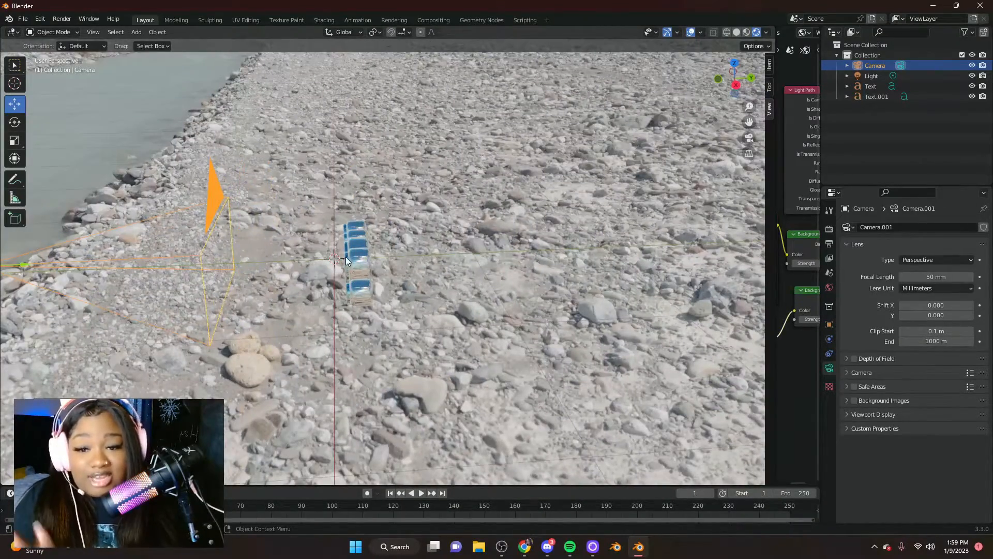
scroll(370, 274, "up", 2)
left_click(462, 281)
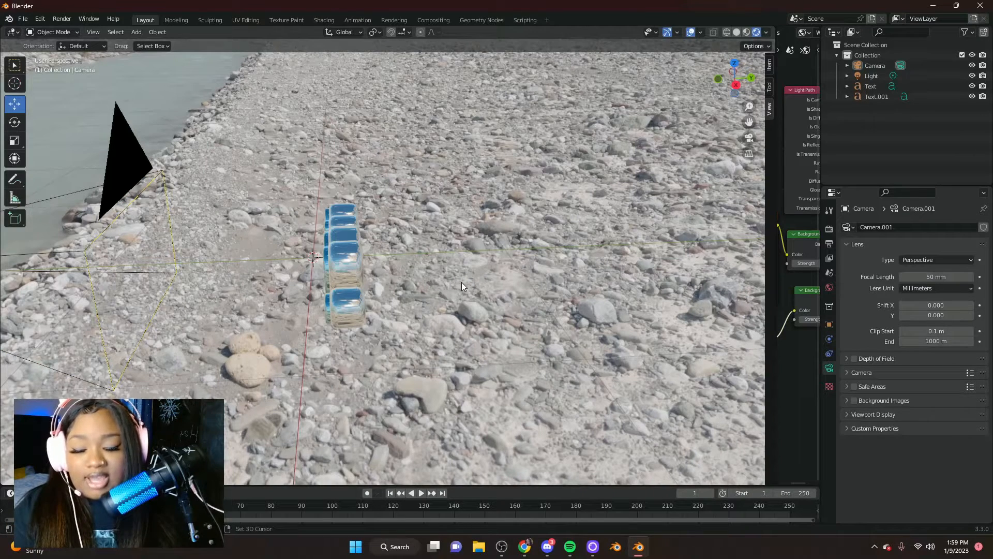
key("shift+a")
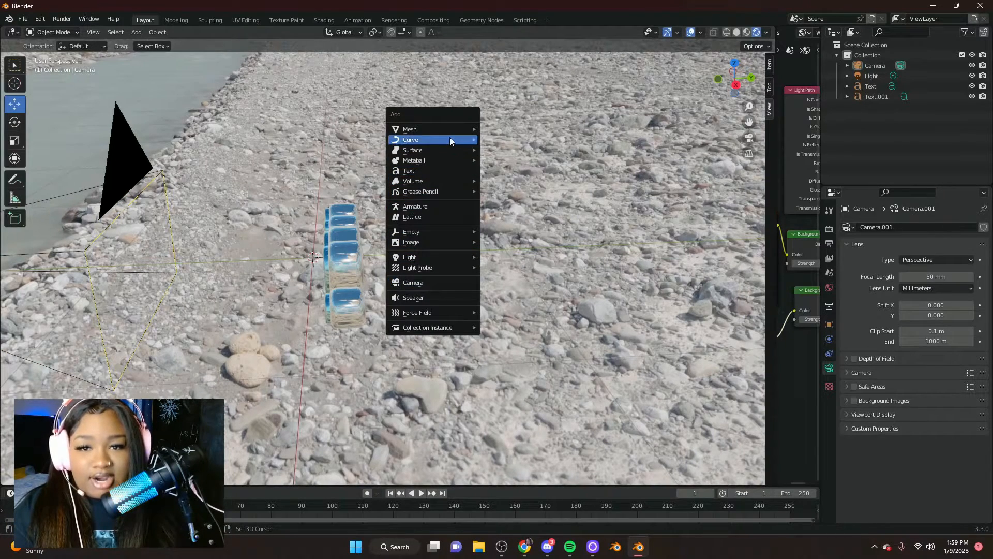
mouse_move(451, 139)
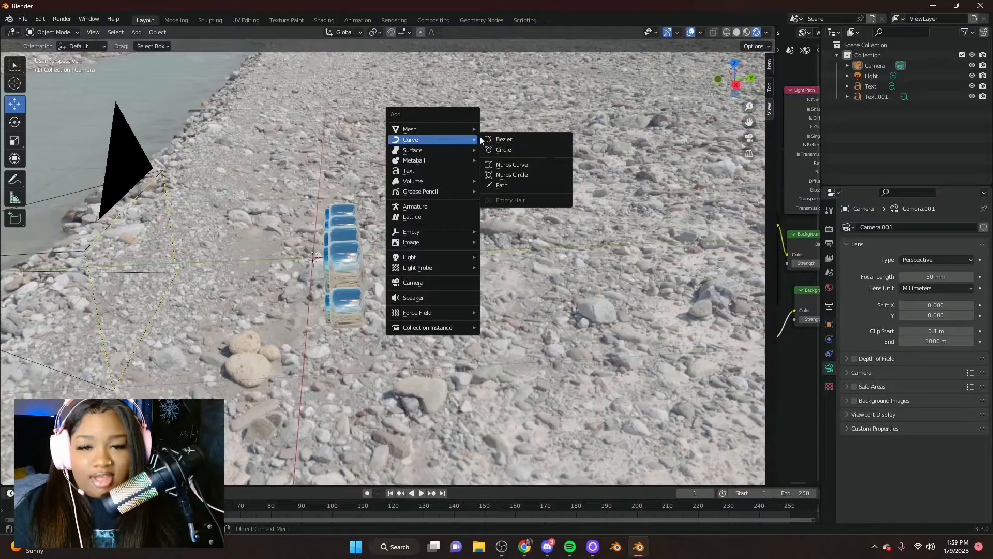
left_click(504, 149)
scroll(362, 298, "down", 2)
middle_click_drag(361, 298, 452, 334)
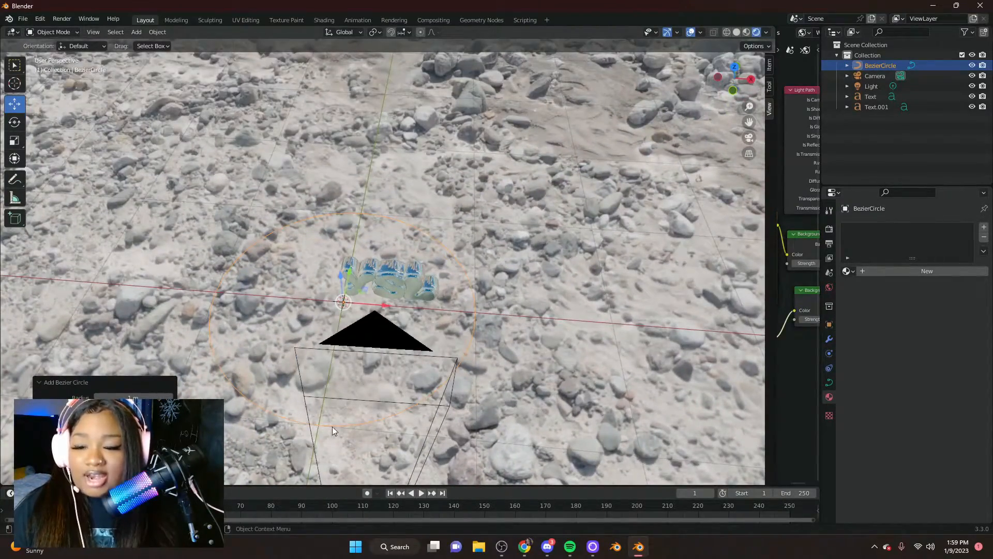
Step: Display the scene in Solid shading and set the Bezier circle's radius to 1.44 m
left_click(14, 141)
left_click_drag(133, 397, 131, 397)
left_click(737, 32)
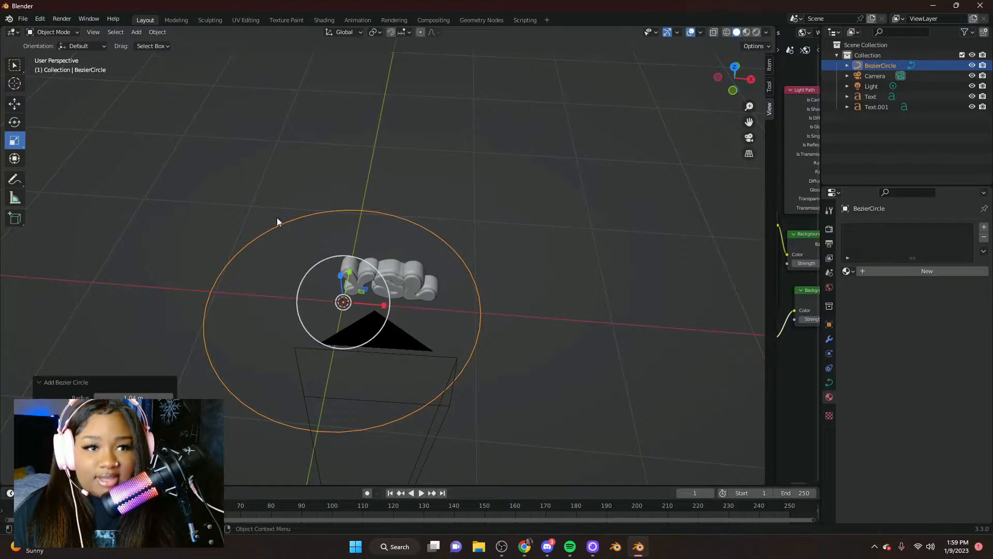
middle_click_drag(432, 313, 435, 341)
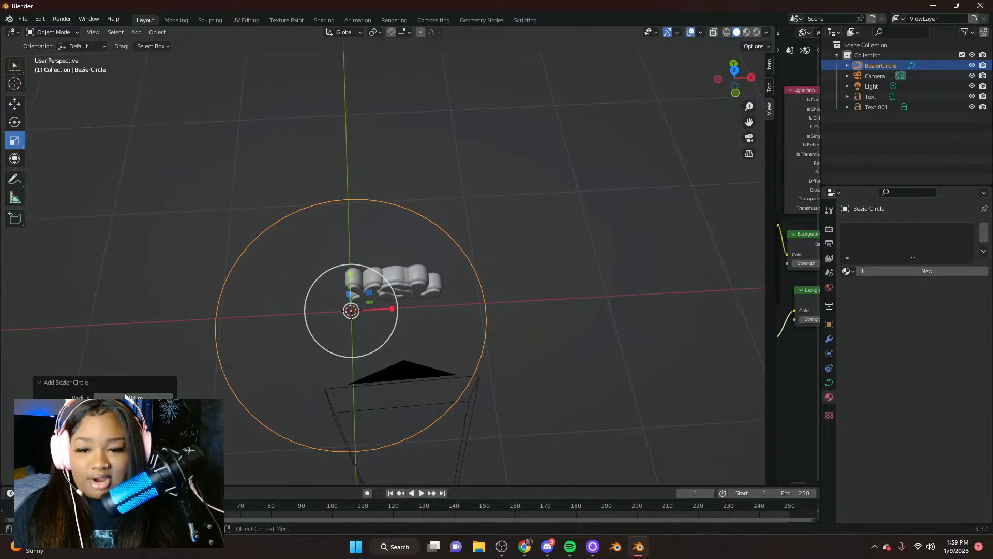
left_click_drag(138, 397, 117, 396)
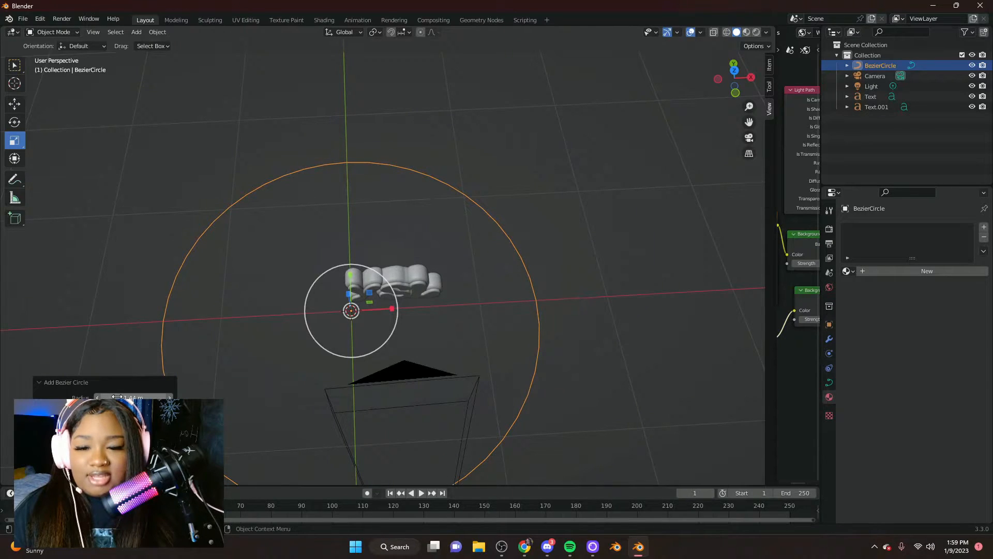
Step: Move the Bezier circle along the X and Y axes to centre it on the lettering
left_click(15, 104)
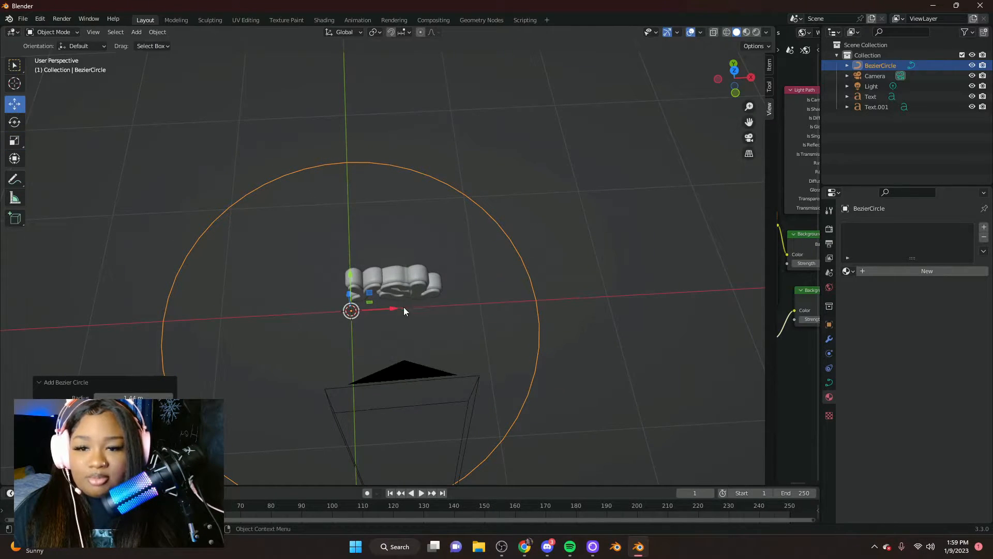
left_click_drag(391, 309, 421, 311)
middle_click_drag(422, 311, 530, 338)
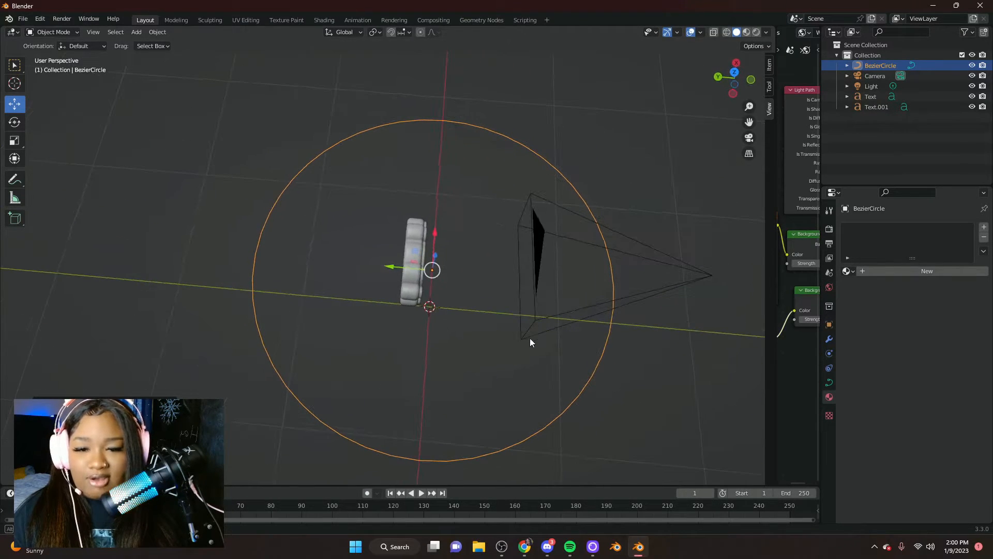
left_click_drag(400, 269, 383, 267)
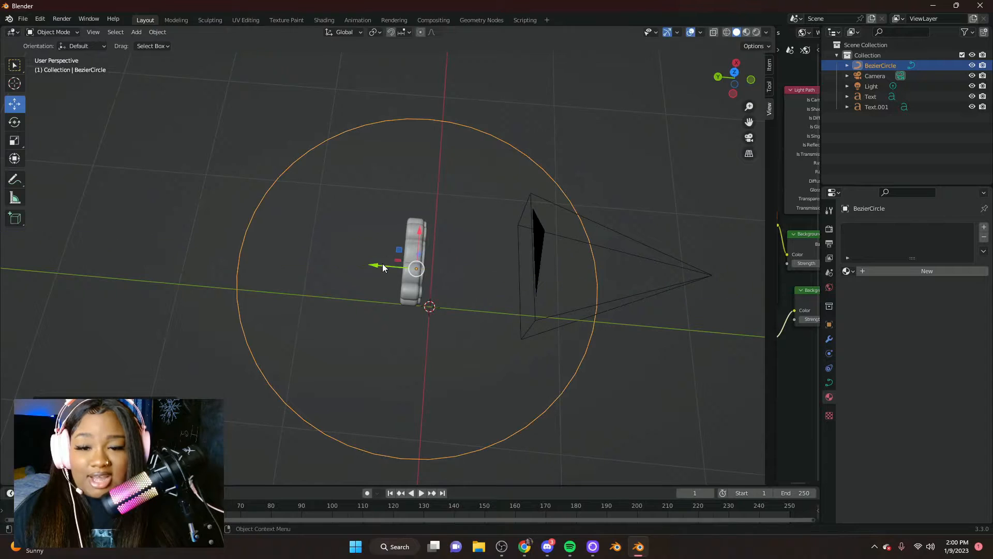
middle_click_drag(389, 277, 374, 243)
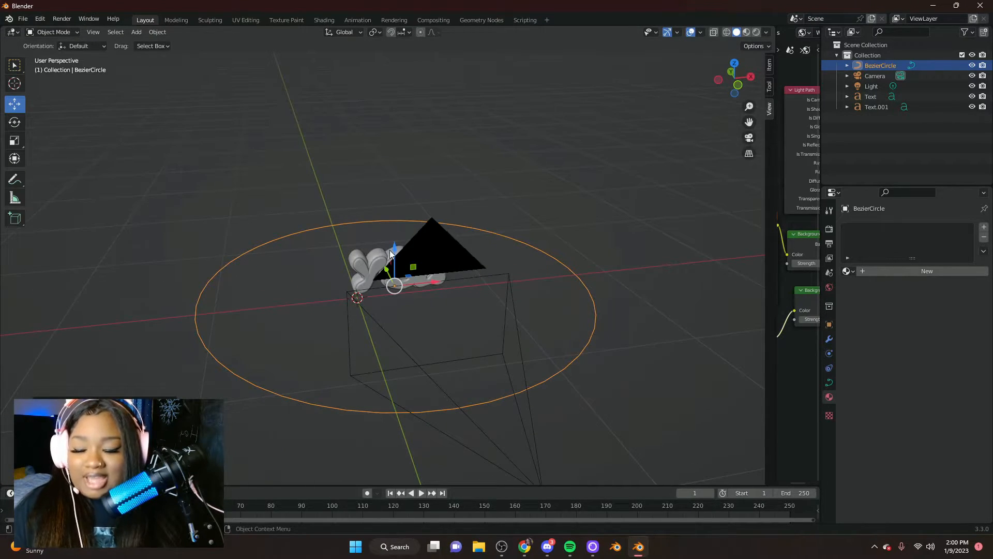
Step: Select the Bezier circle's front control point in Edit Mode, snap the 3D cursor to it, and return to Object Mode
key("Tab")
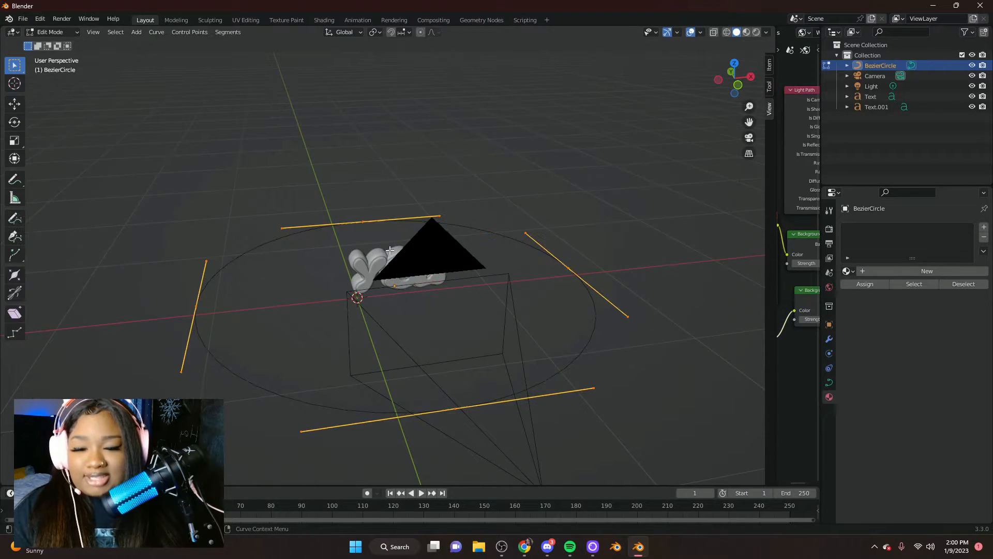
left_click(430, 419)
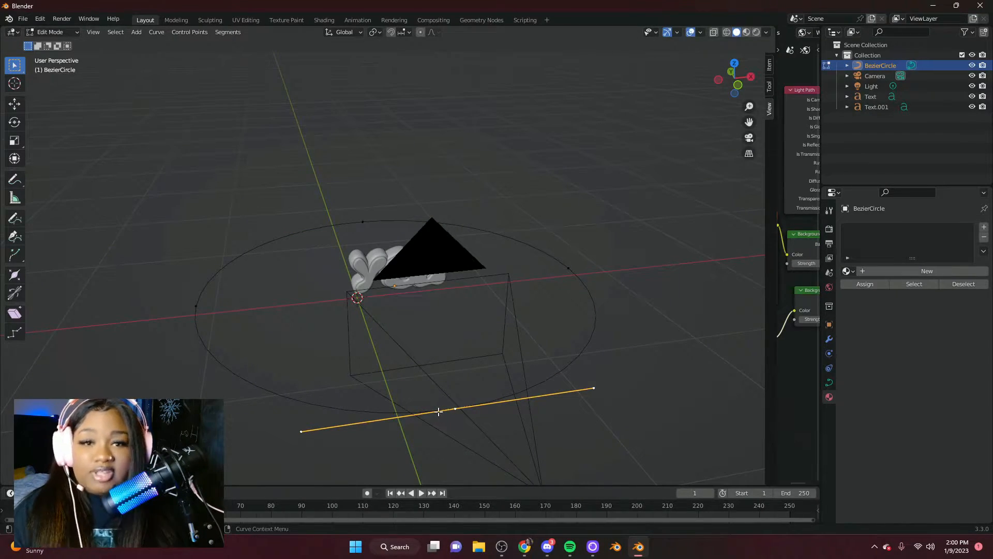
key("shift+s")
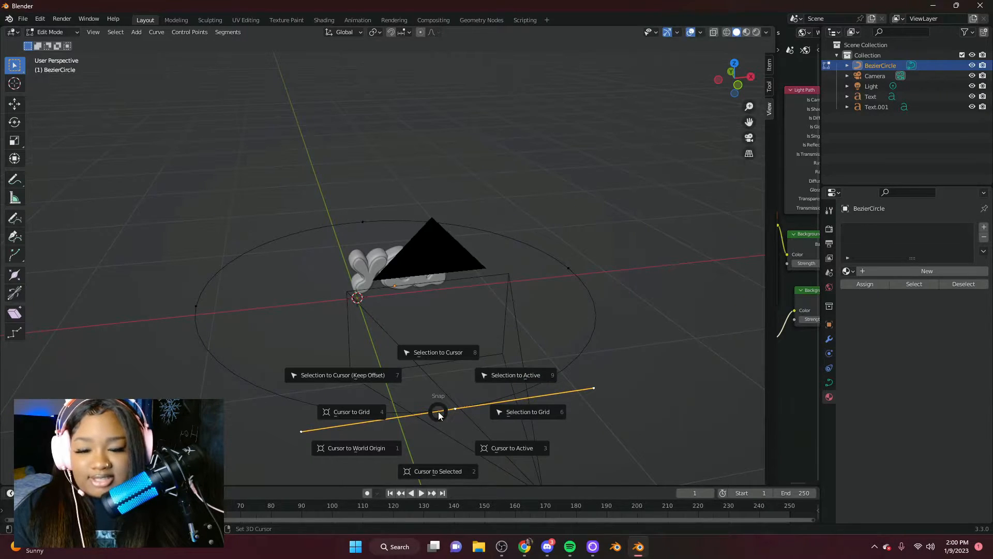
left_click(432, 471)
key("shift+s")
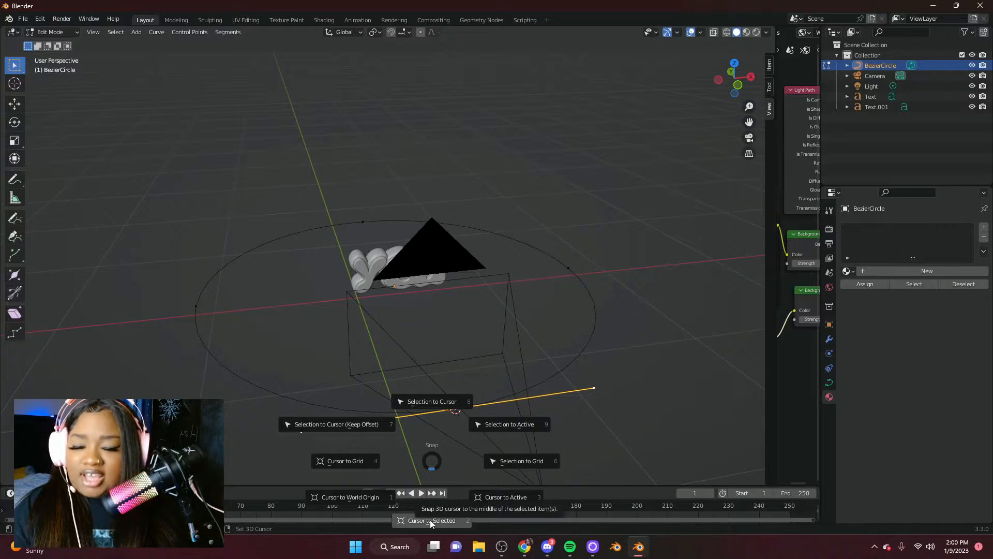
left_click(430, 520)
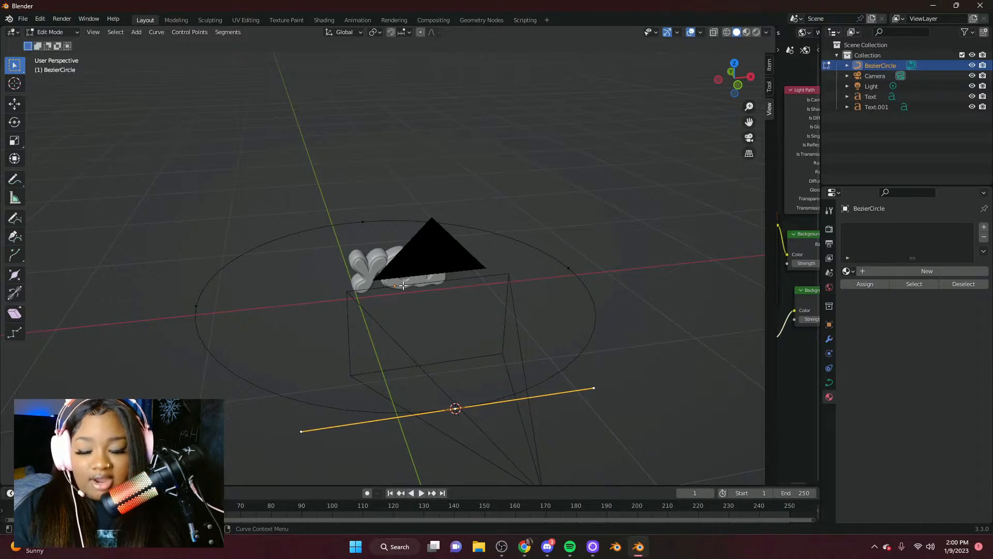
key("Tab")
Step: Select the camera and snap it to the 3D cursor on the front of the Bezier circle
middle_click_drag(447, 225, 630, 277)
left_click(468, 234)
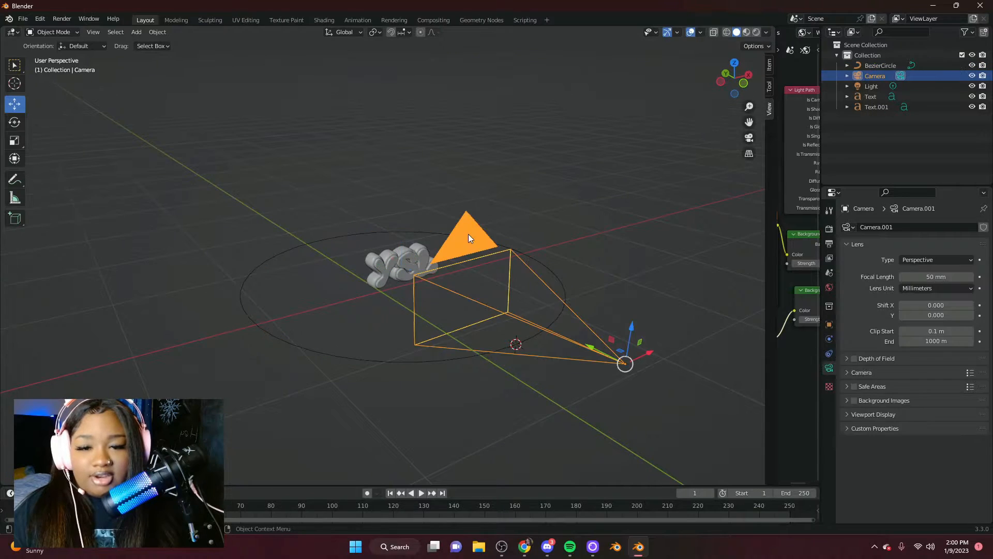
key("shift+s")
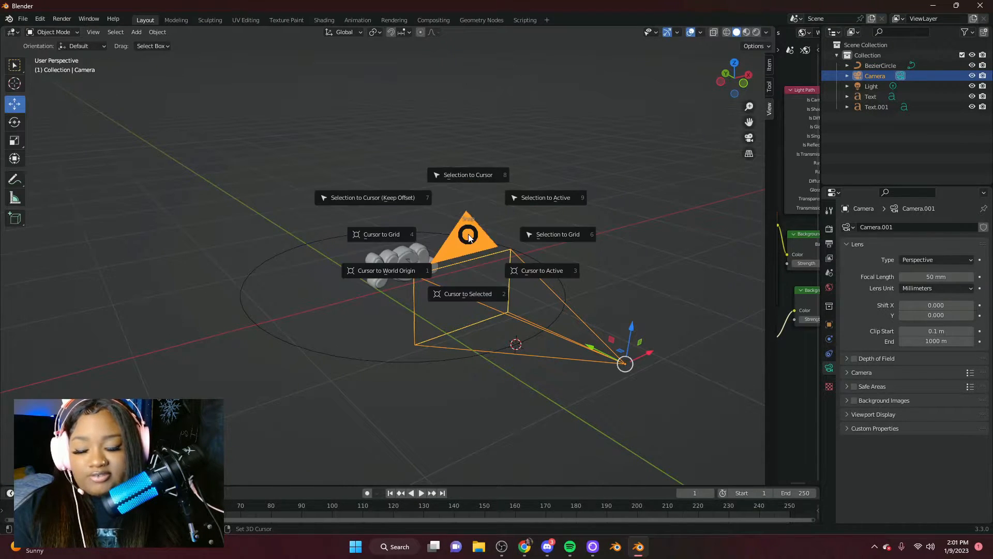
left_click(470, 175)
key("shift+s")
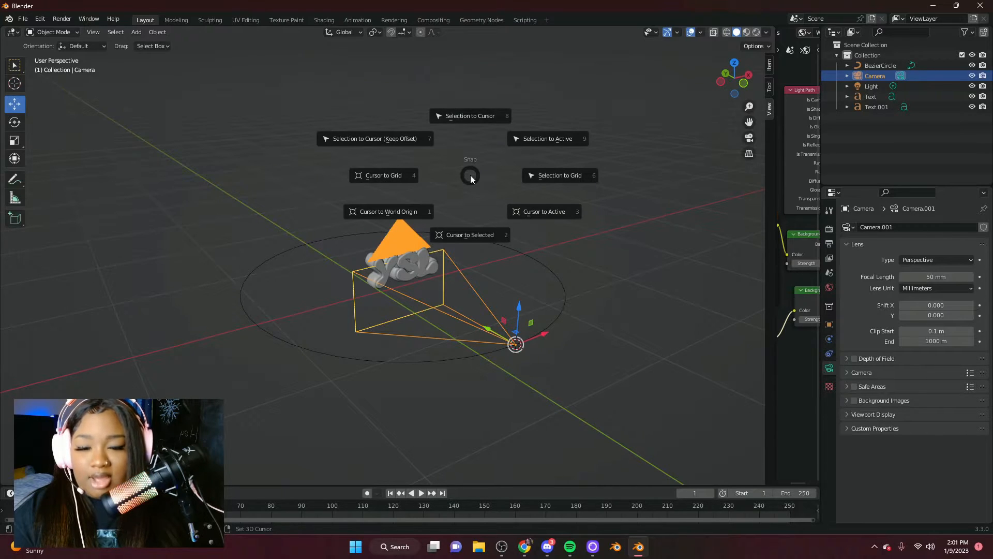
left_click(455, 116)
middle_click_drag(502, 238, 441, 275)
middle_click_drag(427, 318, 487, 297)
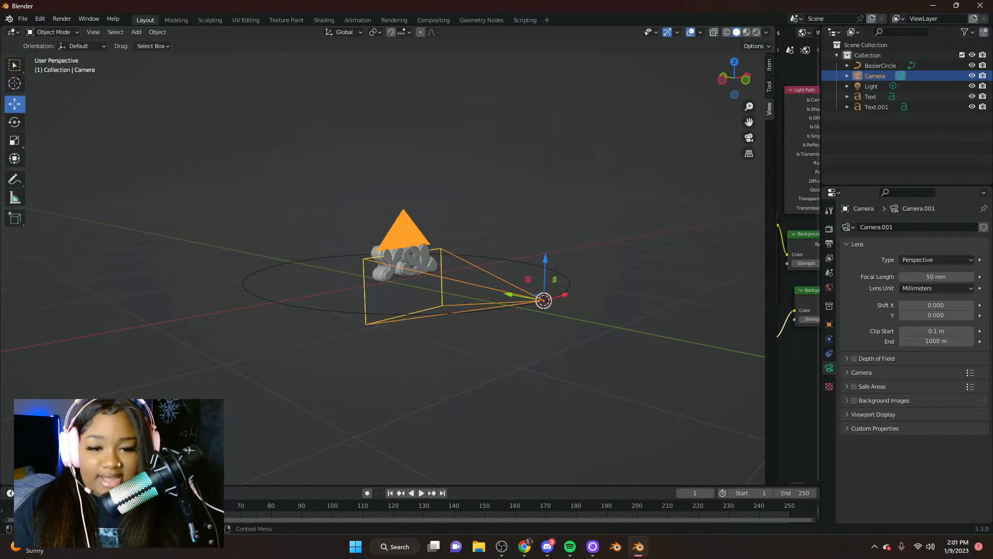
scroll(616, 213, "up", 3)
middle_click_drag(592, 222, 574, 217)
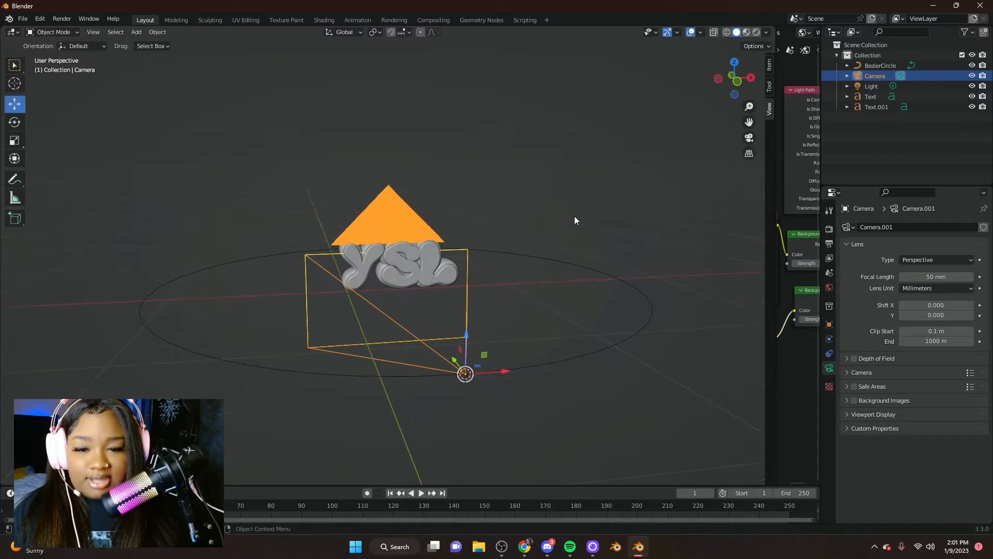
Step: Look through the camera and reframe it so the whole YSL lettering sits near the centre of the frame
key("KP_0")
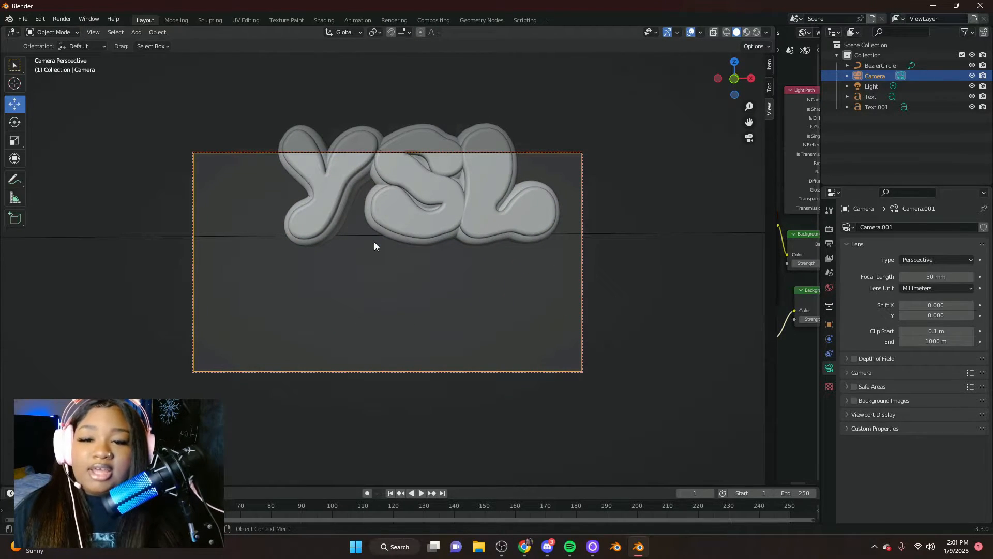
scroll(374, 245, "down", 1)
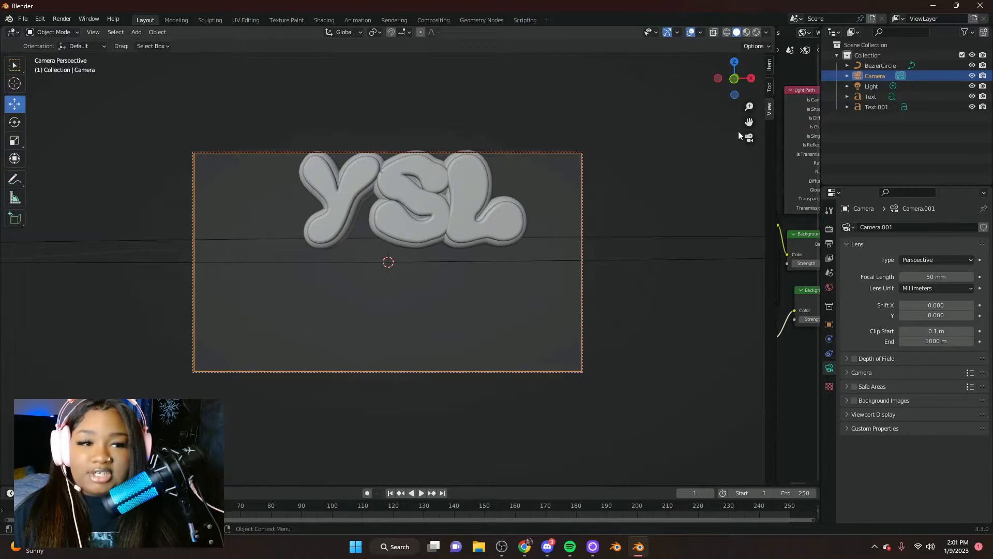
left_click_drag(749, 121, 740, 178)
scroll(425, 231, "down", 2)
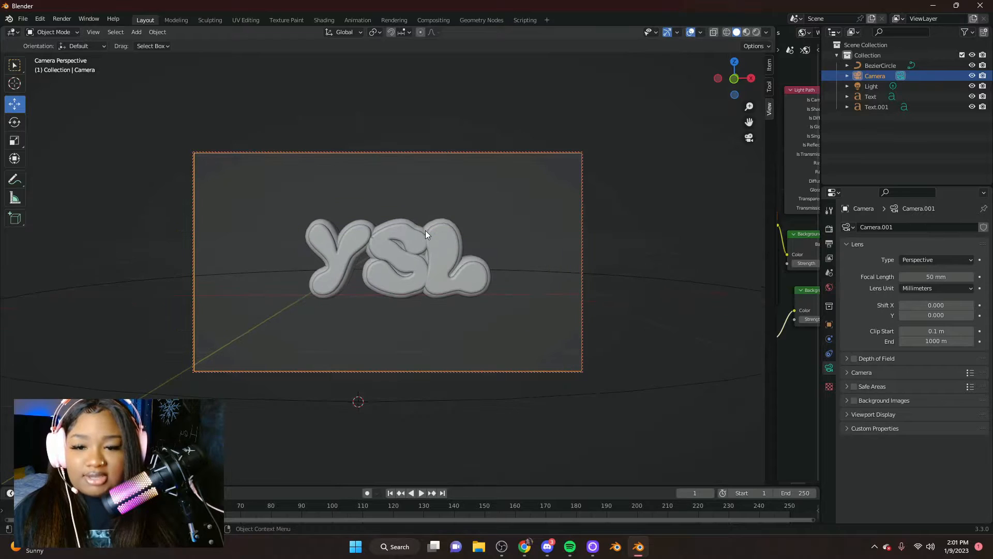
mouse_move(425, 230)
middle_mouse_down()
mouse_move(427, 247)
mouse_move(426, 235)
middle_mouse_up()
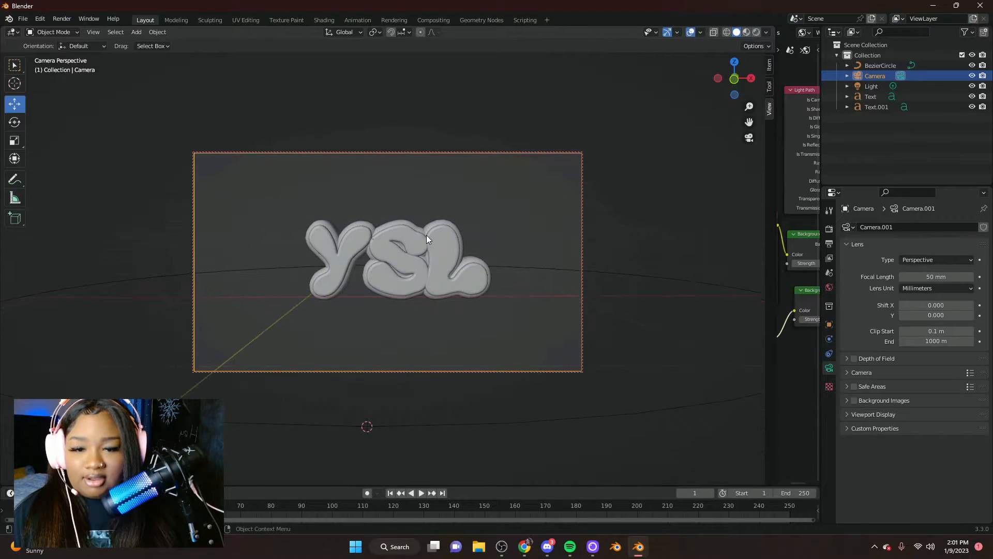
Step: Display the scene's output format settings and fine-tune the lettering's framing in the camera view
left_click(746, 138)
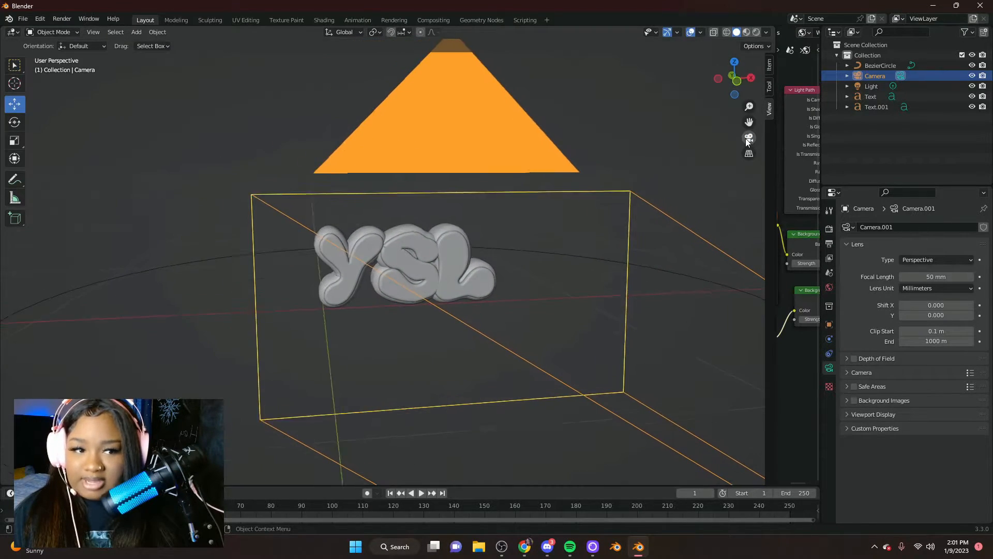
left_click(830, 230)
left_click(830, 243)
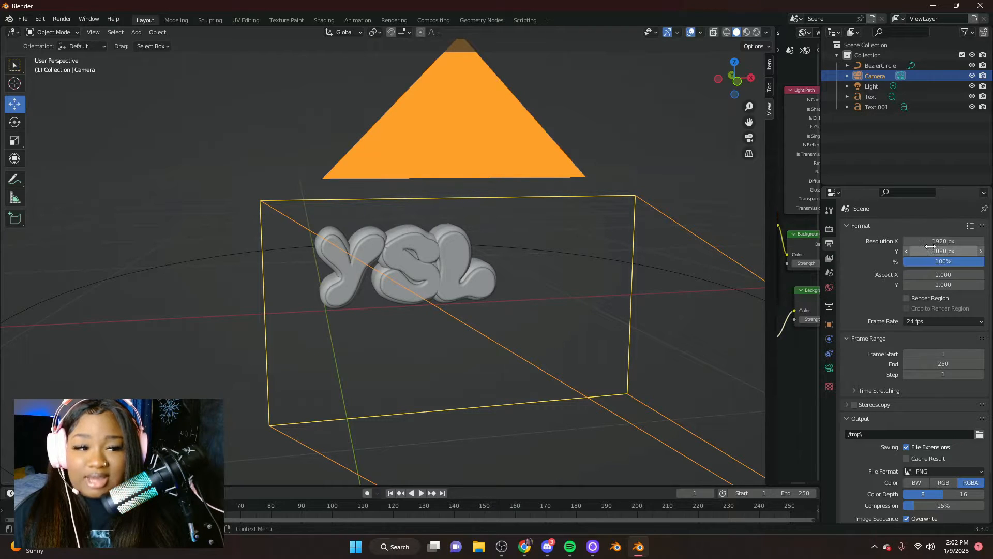
left_click(747, 155)
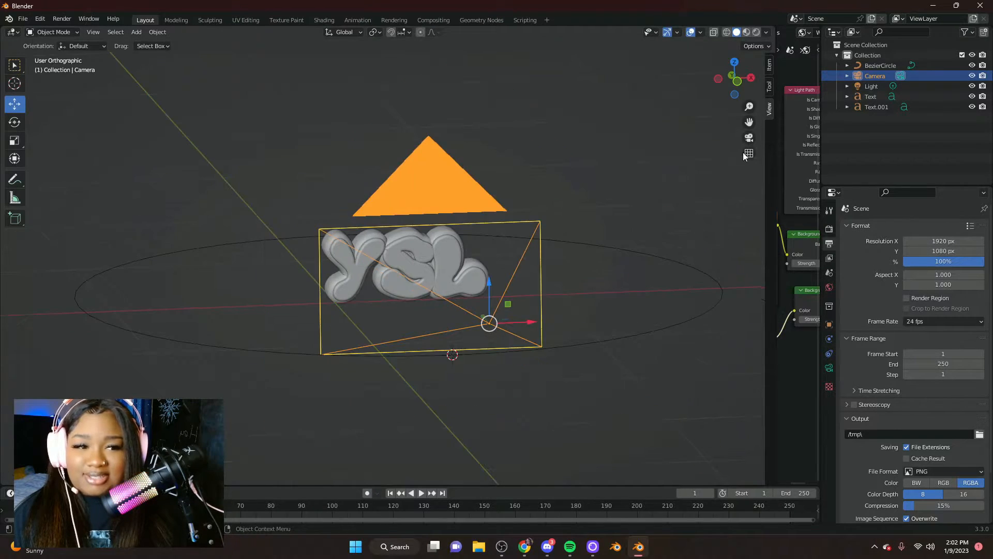
left_click(748, 155)
left_click(749, 139)
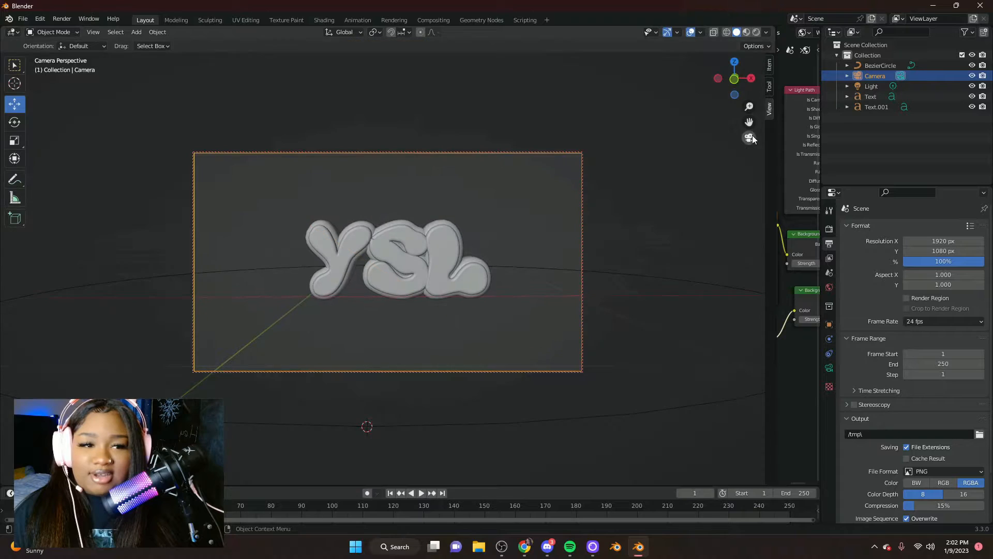
middle_click_drag(474, 247, 474, 245)
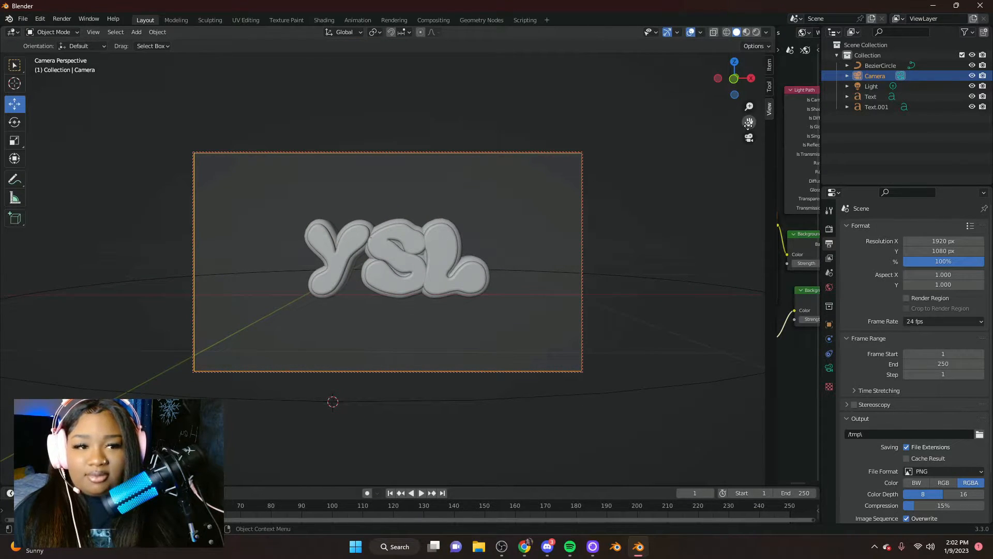
left_click_drag(748, 124, 741, 123)
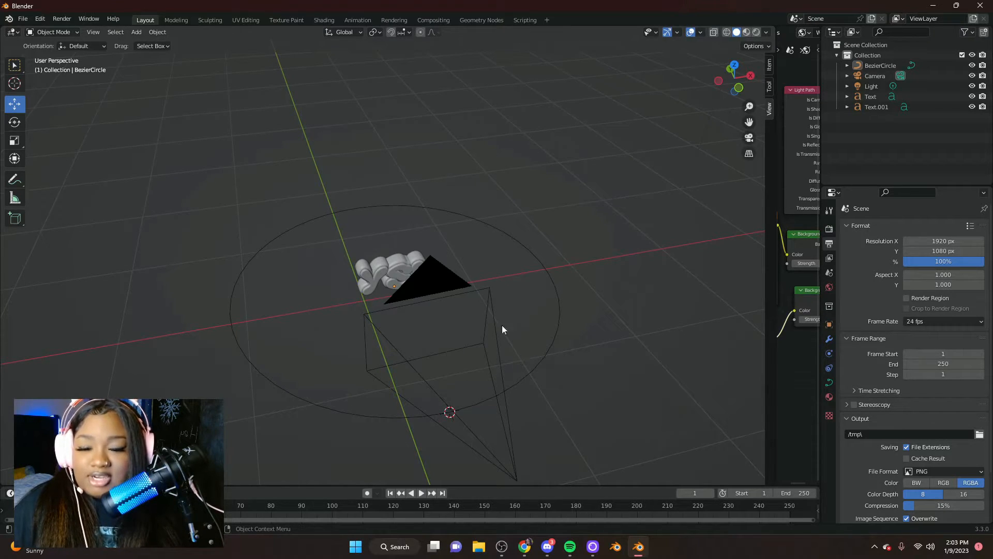
Step: Parent the camera to the Bezier circle using Follow Path
left_click(420, 289)
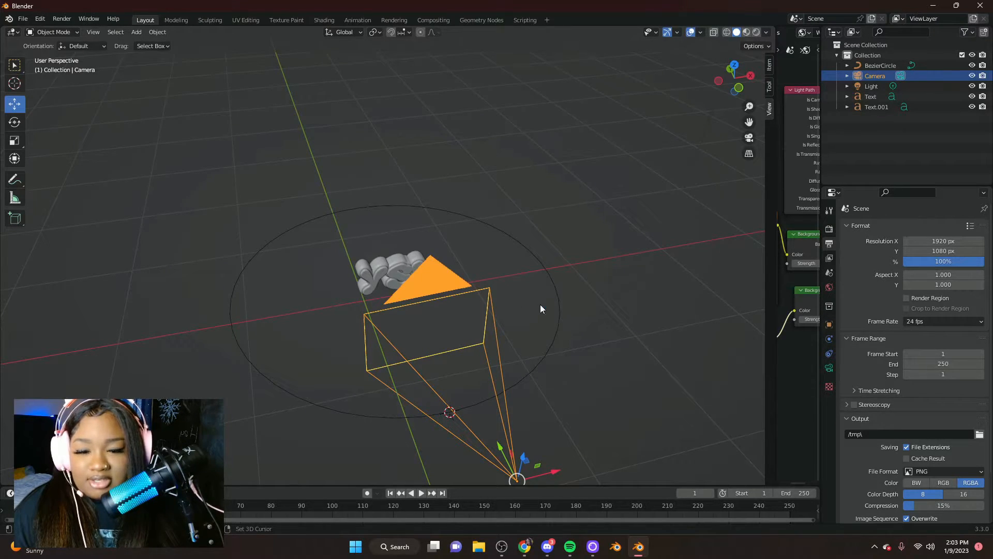
left_click(550, 352, "shift")
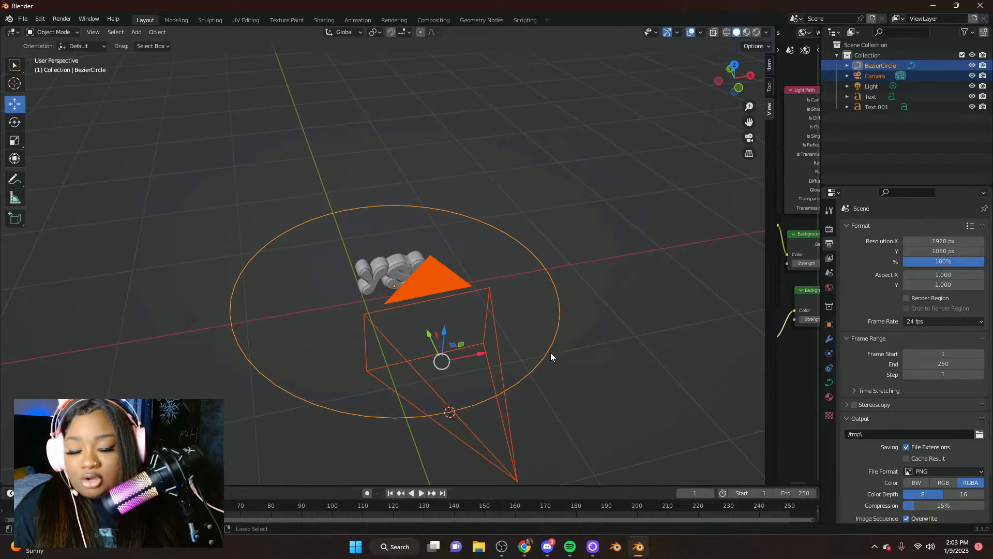
key("ctrl+p")
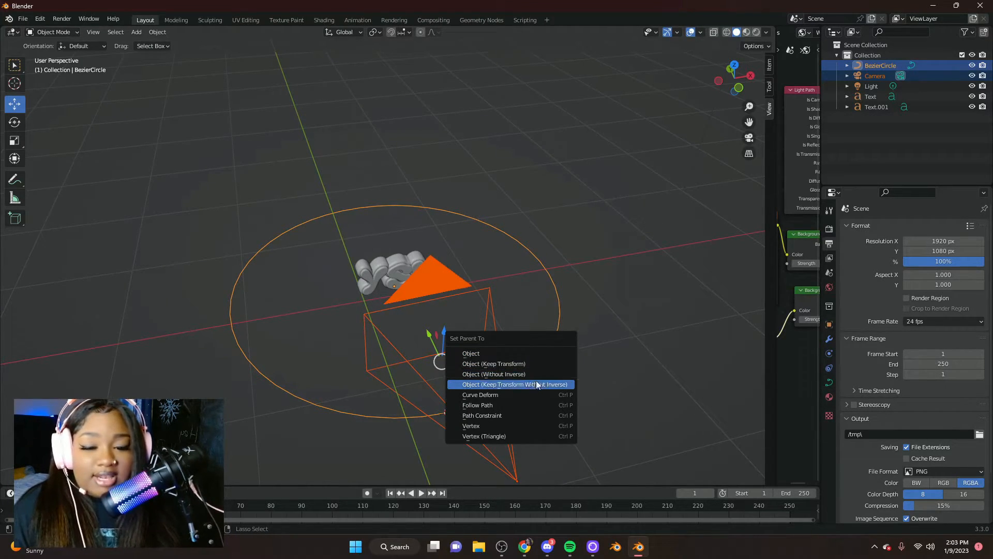
left_click(511, 405)
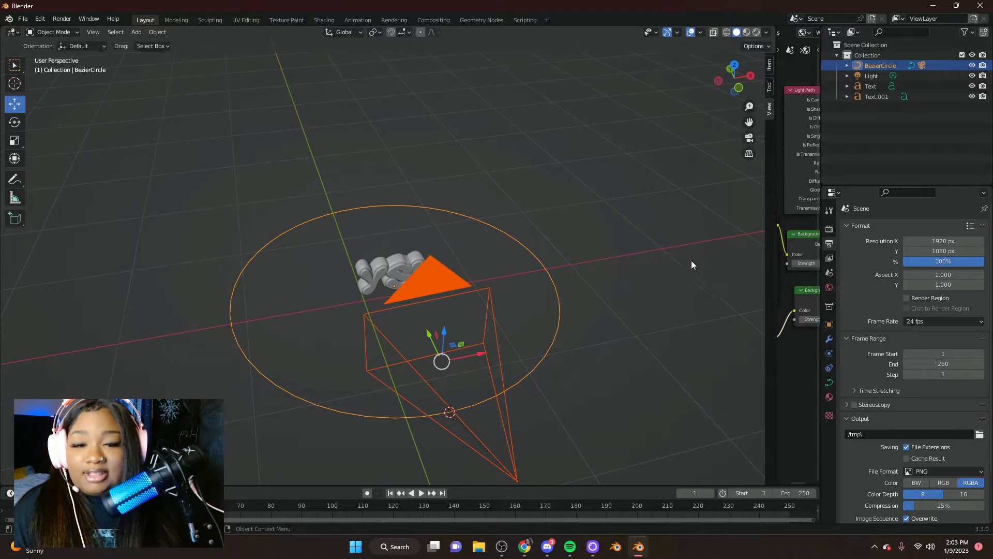
Step: Play the animation to check the camera's orbit, both from outside and through the camera view
key("space")
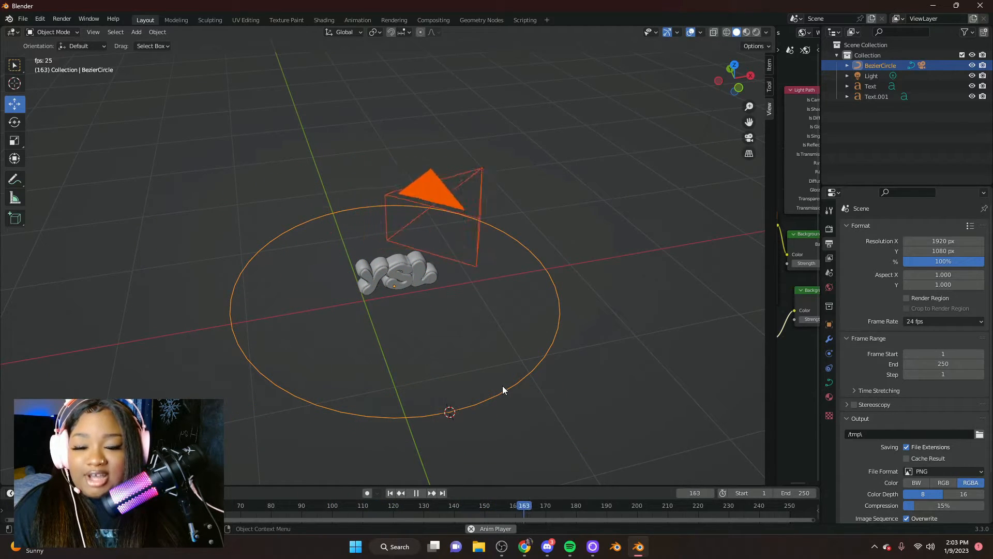
key("space")
middle_click_drag(464, 306, 504, 207)
left_click(749, 138)
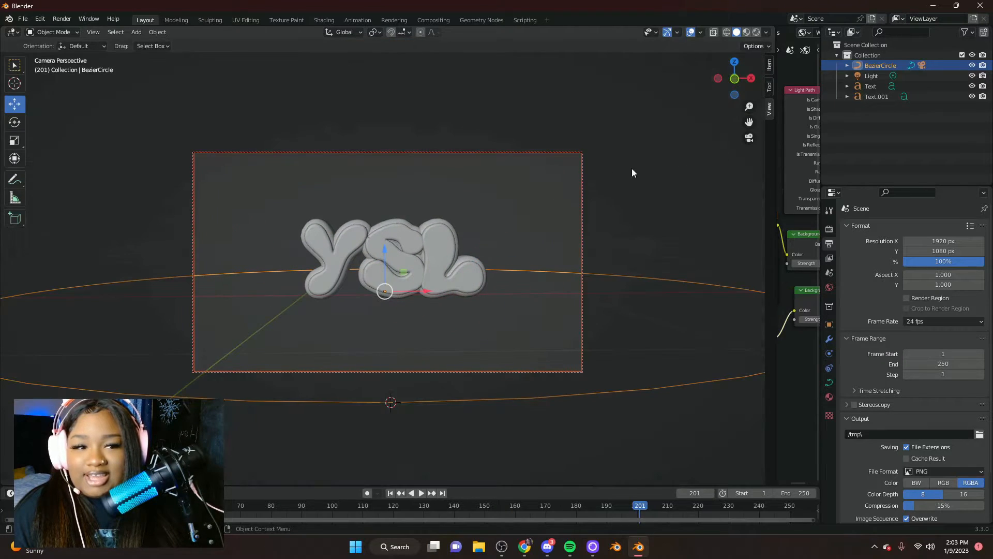
key("space")
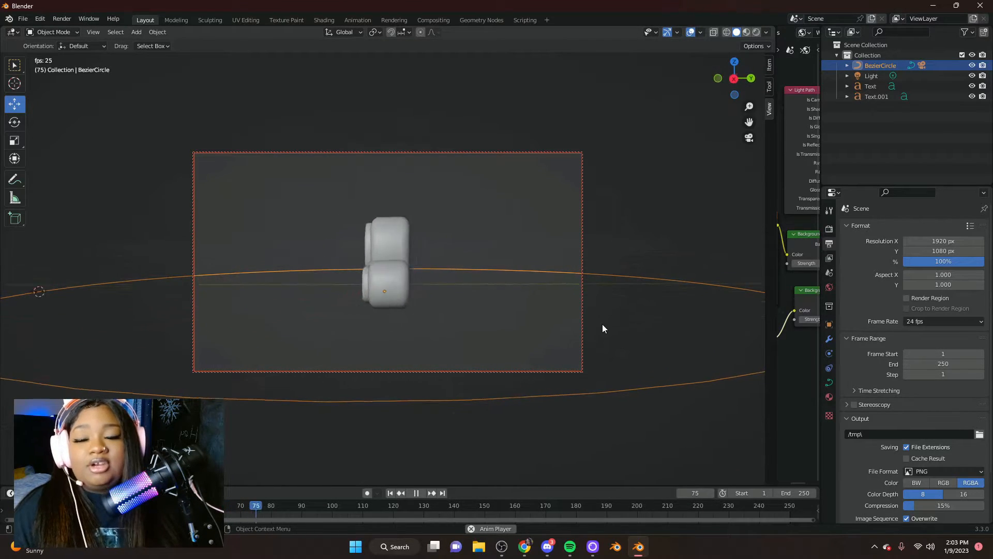
key("space")
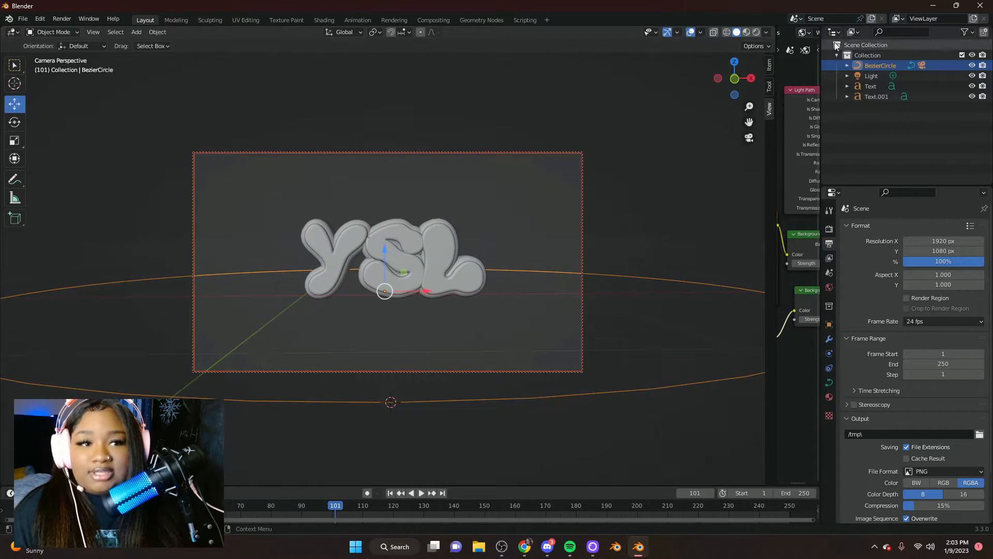
Step: Switch the viewport to Rendered shading and preview the camera orbit animation against the HDR background
left_click(756, 32)
key("space")
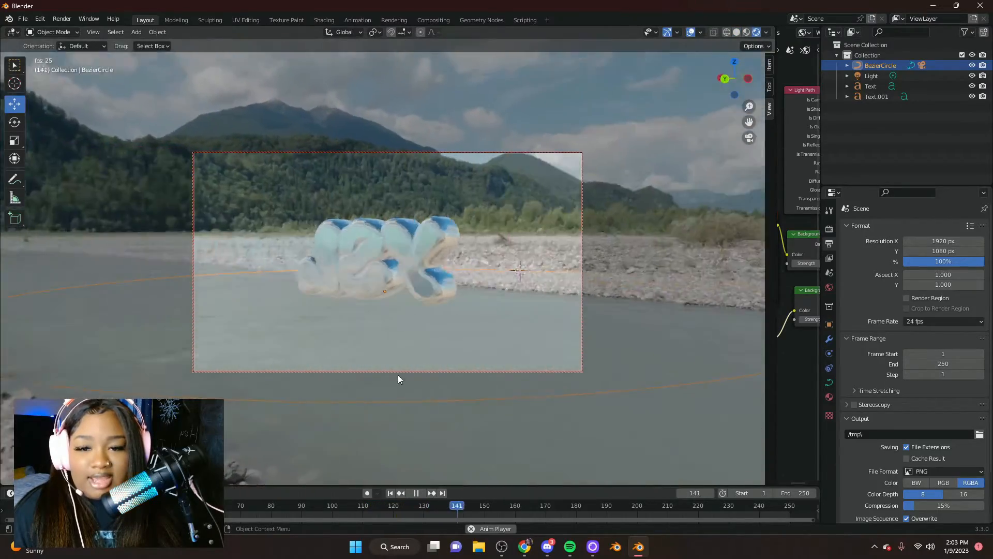
key("Escape")
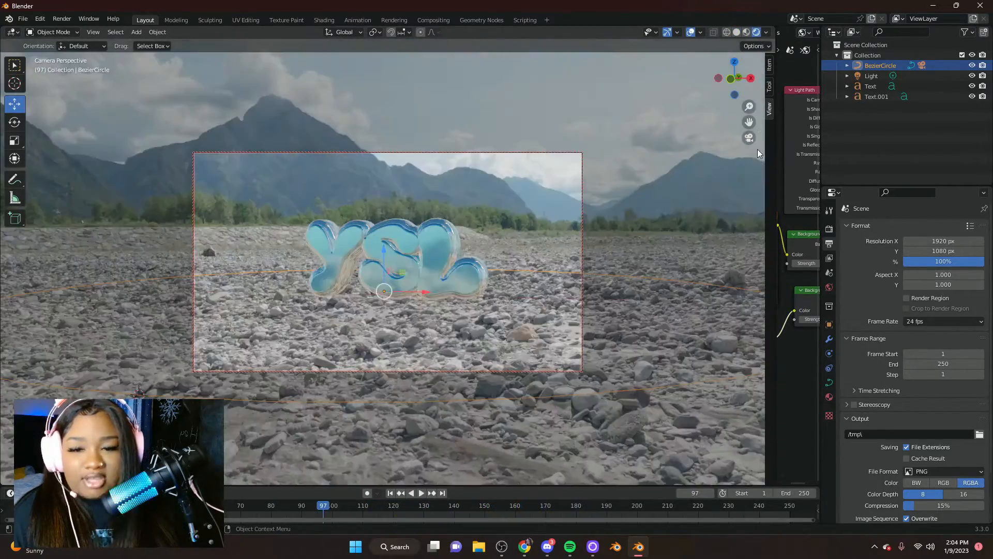
Step: Select only the Bezier circle, show the scene in Material Preview shading, and scale the circle slightly along the Y axis
left_click(751, 135)
scroll(523, 318, "down", 2)
scroll(509, 324, "up", 2)
mouse_move(509, 324)
middle_mouse_down()
mouse_move(636, 348)
mouse_move(498, 336)
middle_mouse_up()
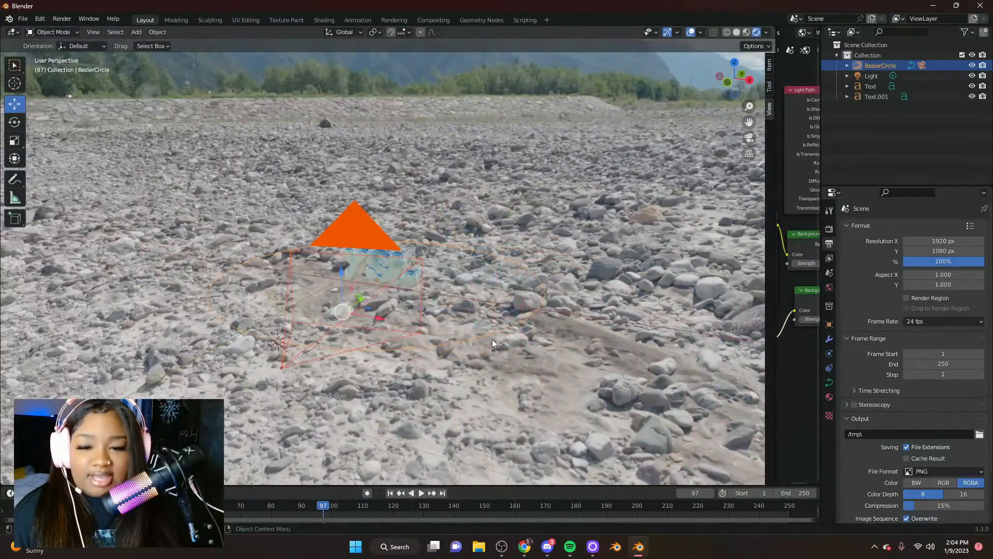
left_click(14, 141)
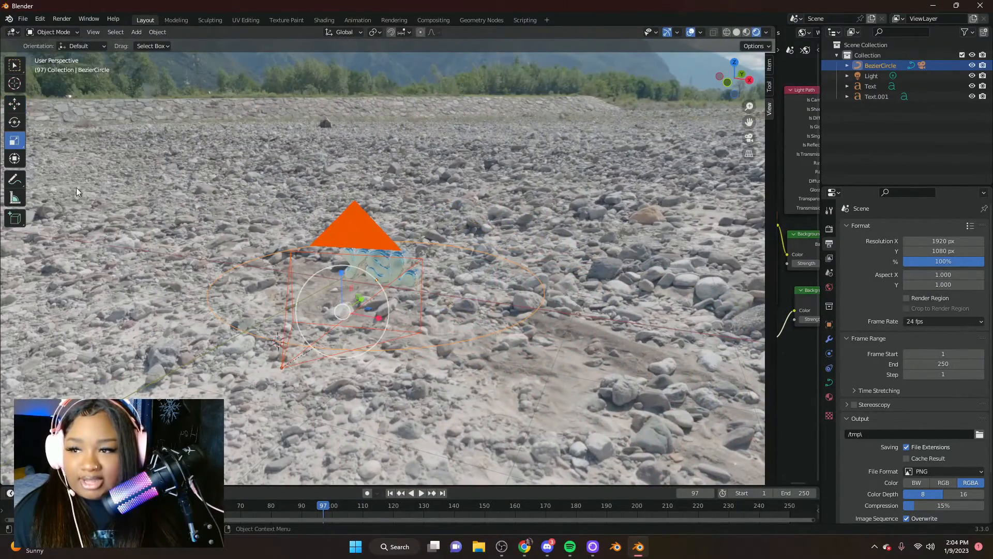
left_click(226, 330)
scroll(368, 349, "up", 2)
mouse_move(376, 343)
middle_mouse_down()
mouse_move(422, 383)
mouse_move(469, 391)
mouse_move(483, 349)
mouse_move(436, 322)
mouse_move(350, 410)
mouse_move(353, 362)
middle_mouse_up()
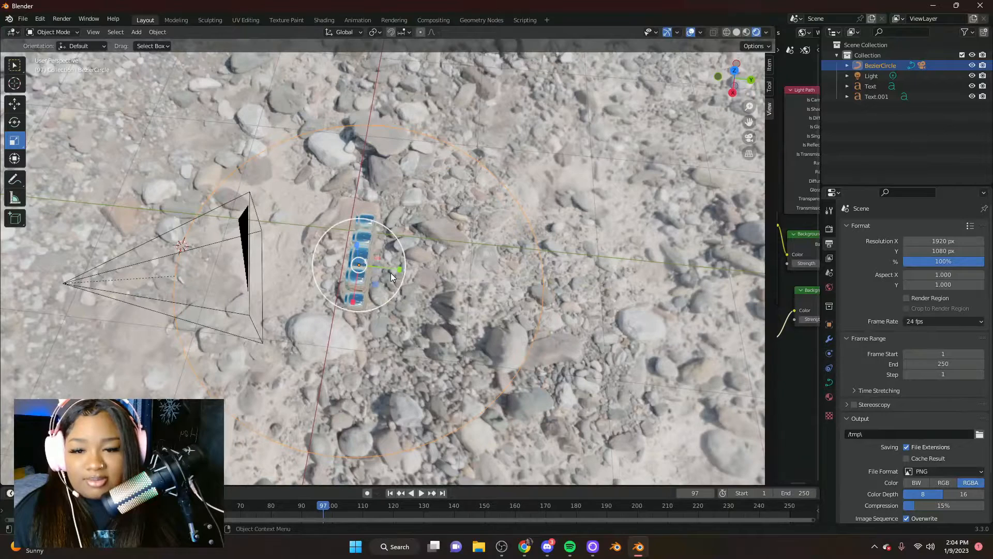
left_click(746, 32)
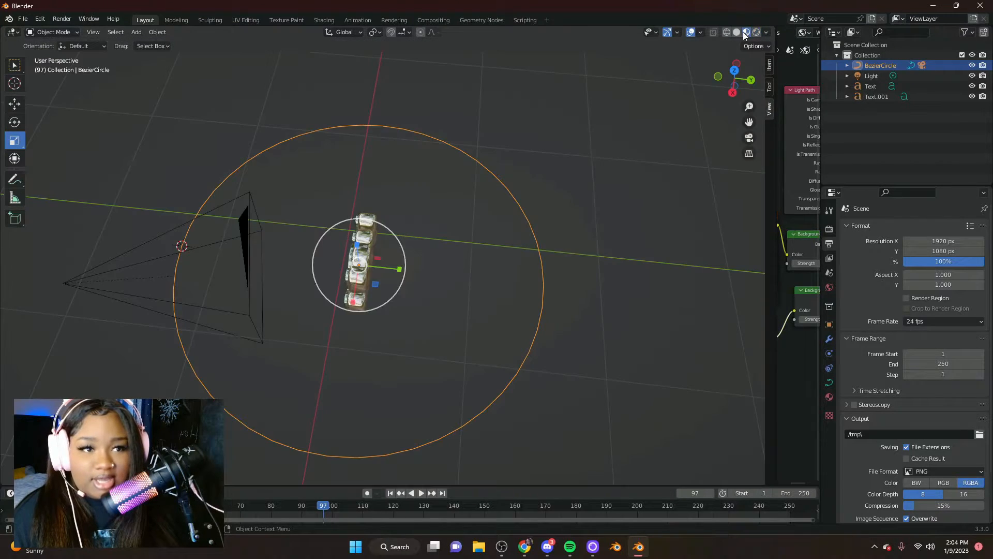
mouse_move(399, 269)
left_mouse_down()
mouse_move(433, 274)
mouse_move(402, 268)
left_mouse_up()
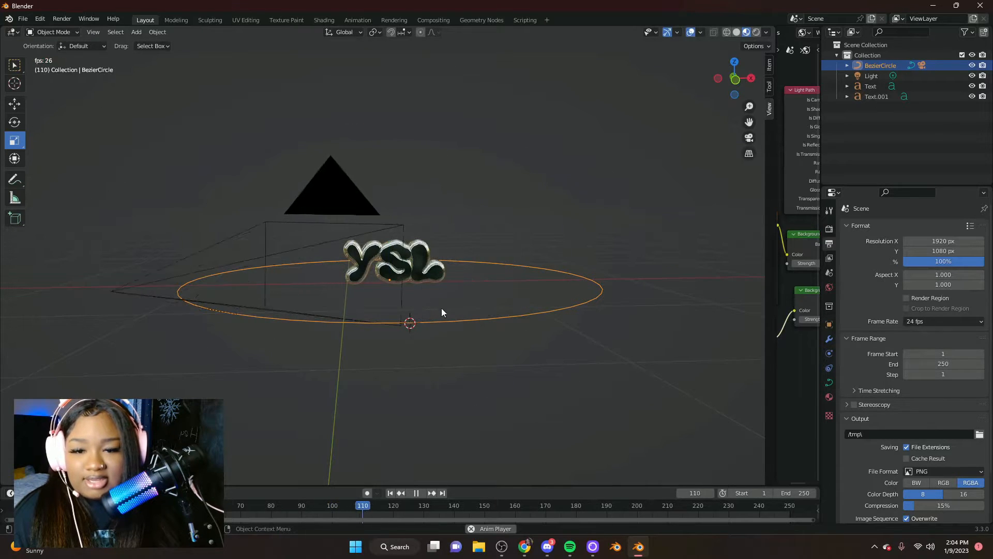
Step: Play the animation from outside and through the camera view to check the camera's orbit around the logo
middle_click_drag(481, 351, 433, 429)
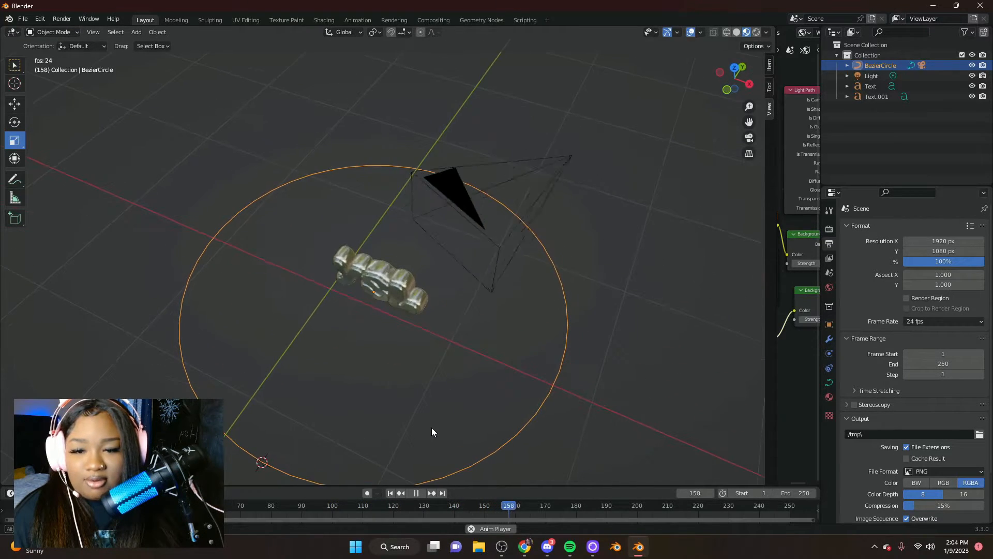
key("space")
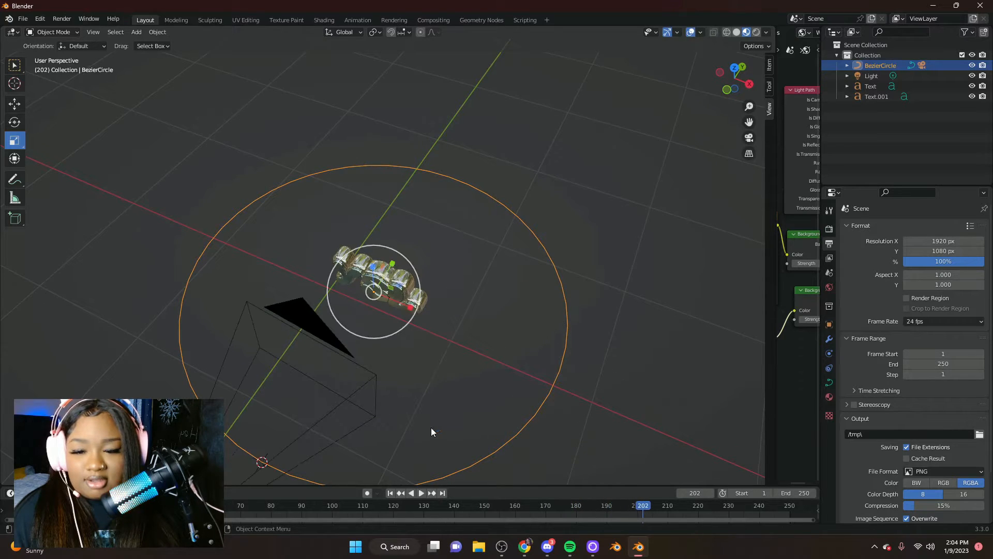
left_click(749, 139)
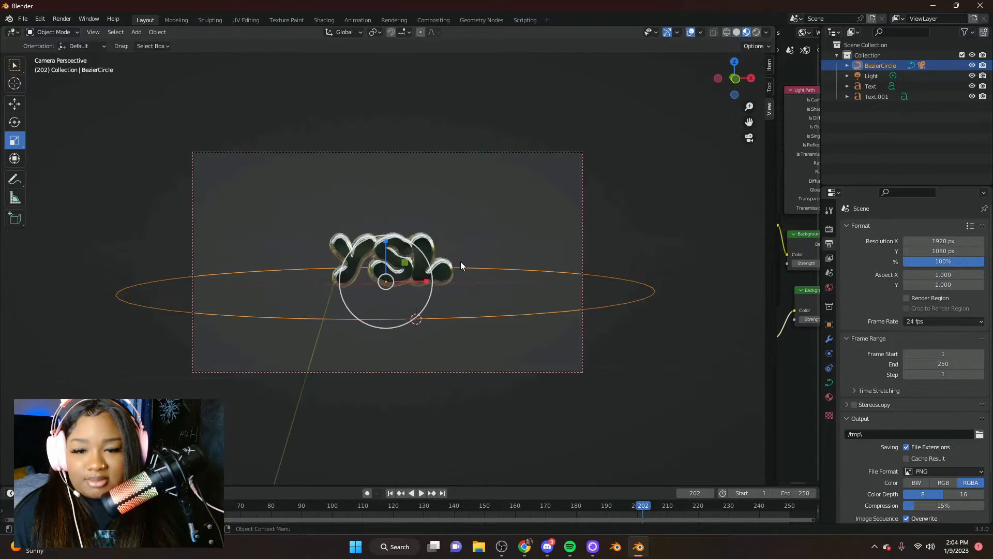
key("space")
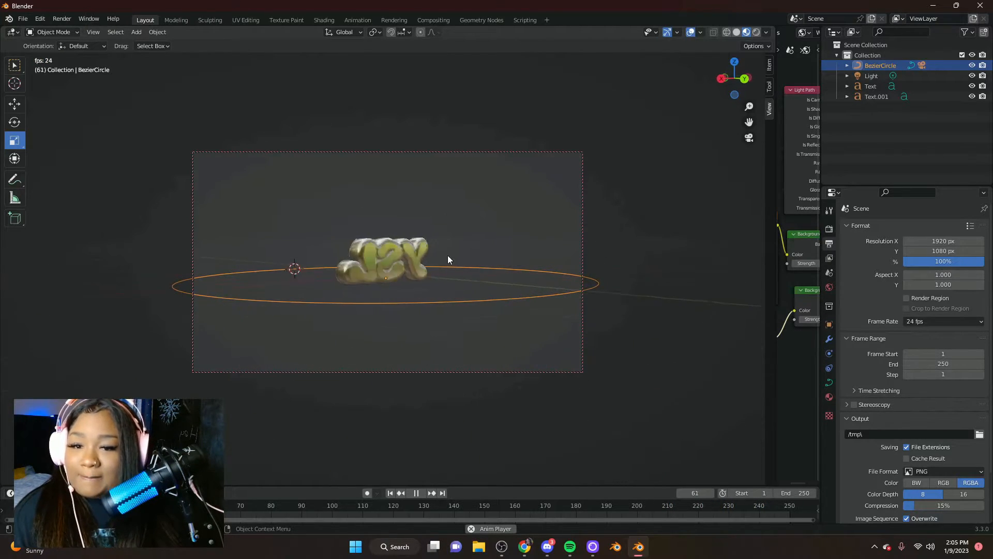
key("space")
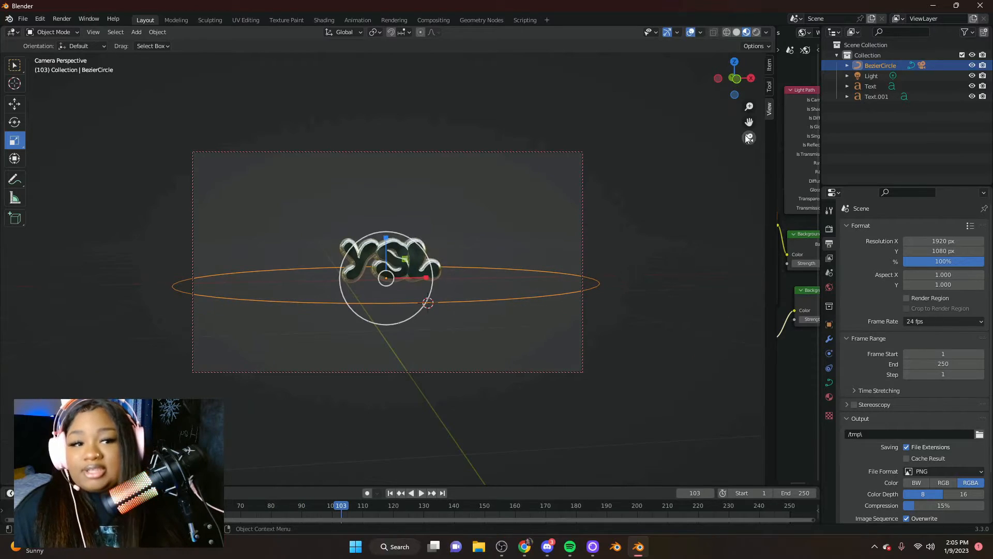
middle_click_drag(449, 380, 414, 460)
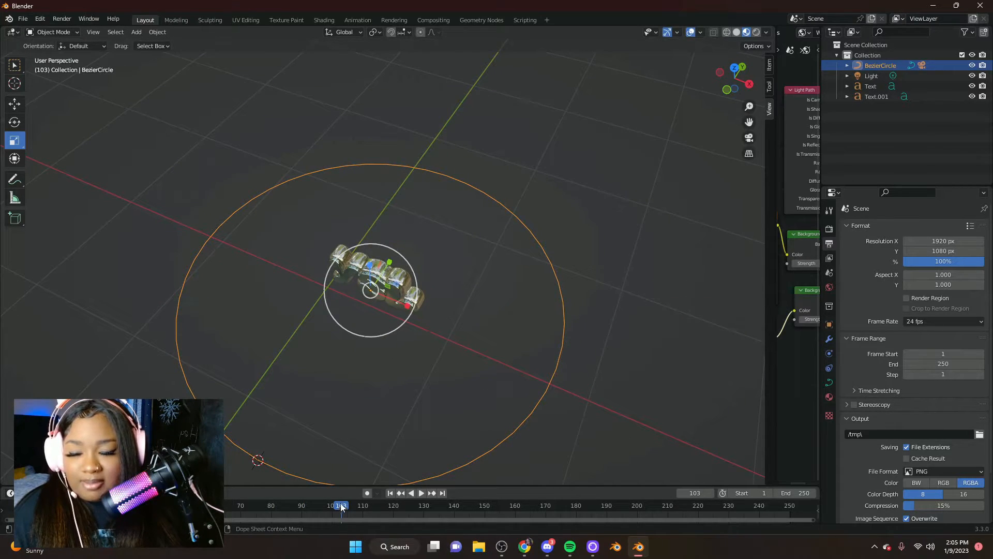
Step: Enlarge the timeline, return to frame 0, and view the circle and camera from a low front angle
left_click_drag(342, 486, 337, 329)
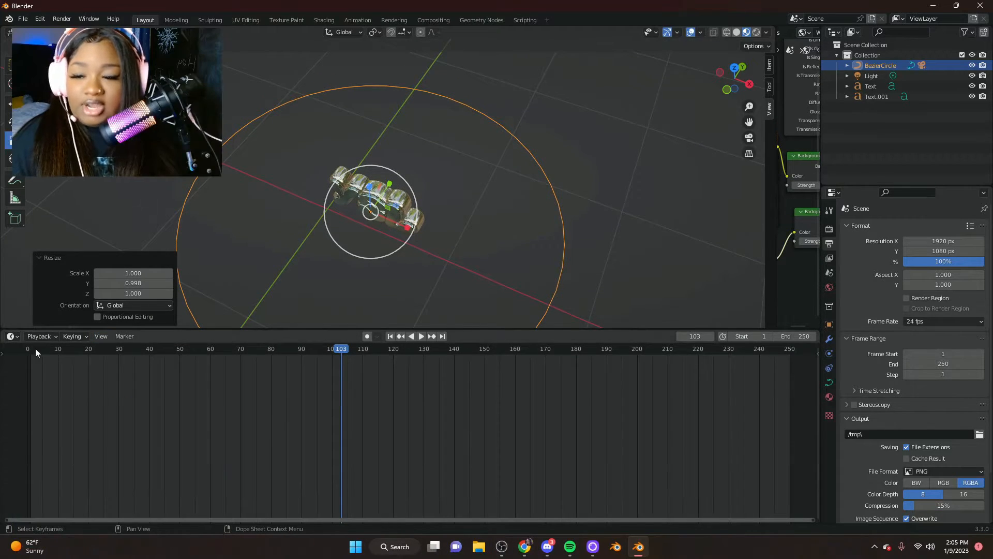
left_click_drag(334, 349, 27, 348)
key("space")
key("space")
middle_click_drag(547, 249, 635, 182)
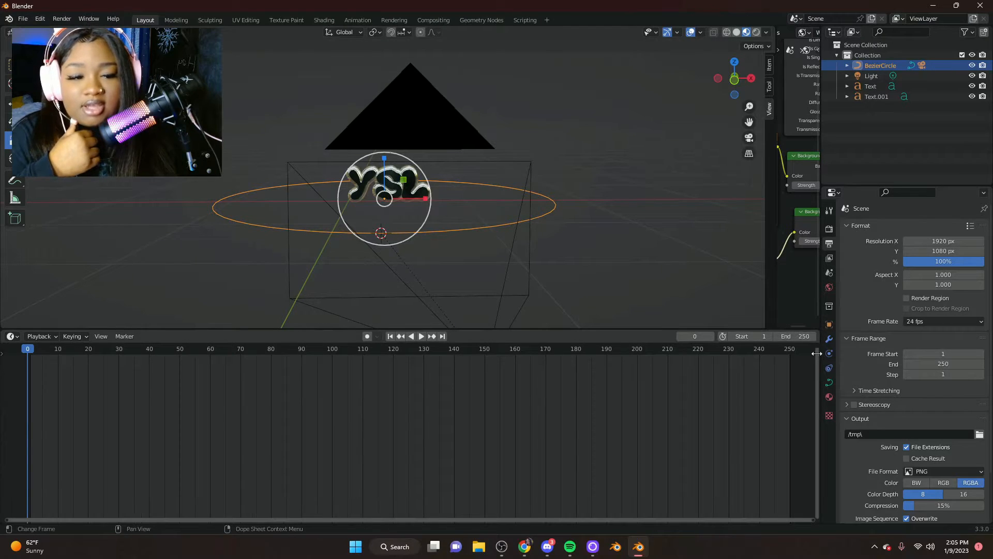
left_click(802, 337)
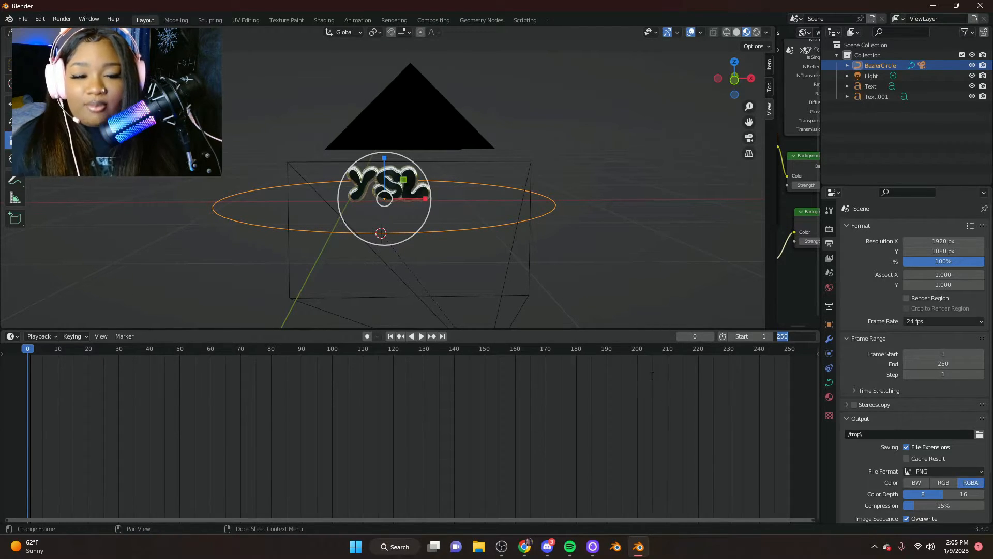
left_click(151, 284)
left_click(187, 265)
Step: Play the orbit and check the camera's position at frames 100 and 200 to find where its loop ends
key("space")
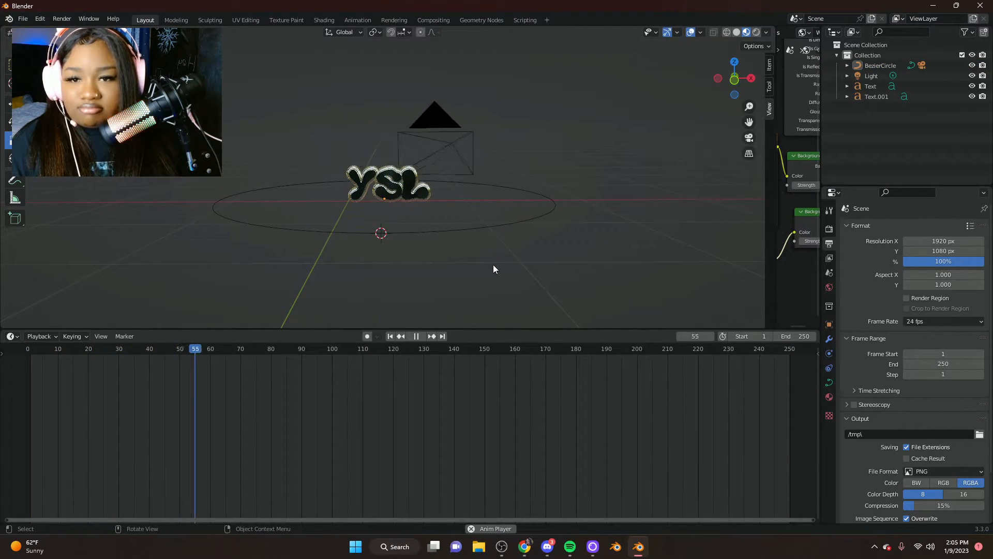
key("space")
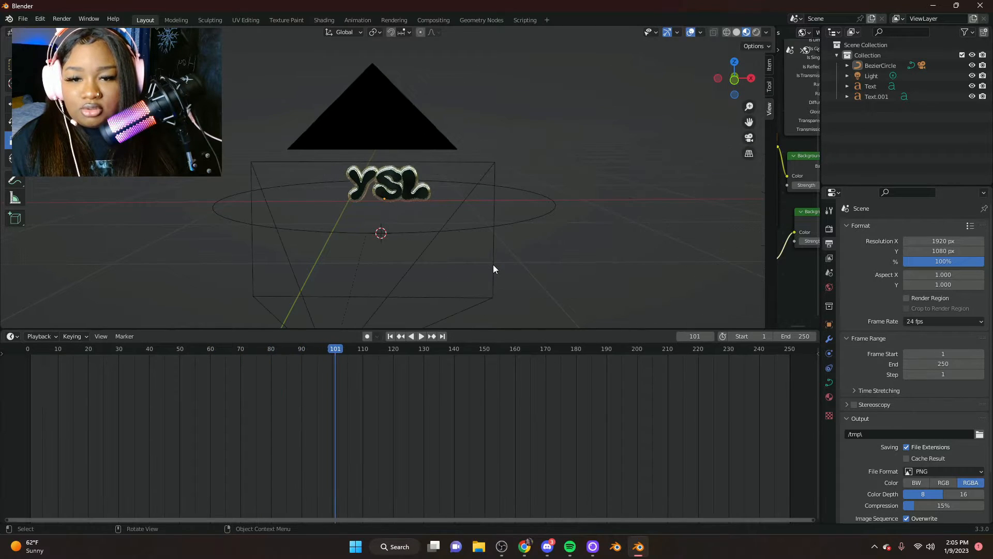
key("space")
left_click(333, 348)
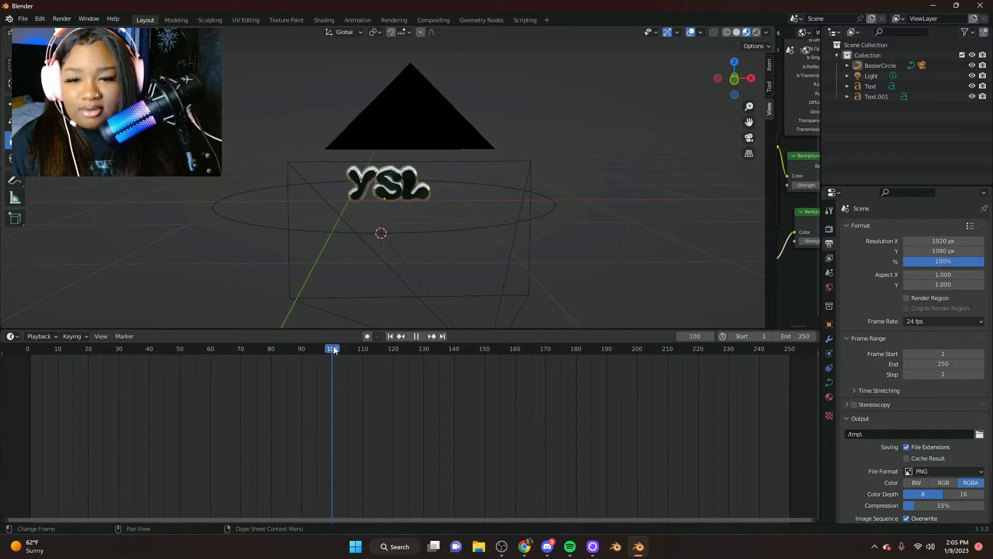
left_click_drag(333, 350, 332, 349)
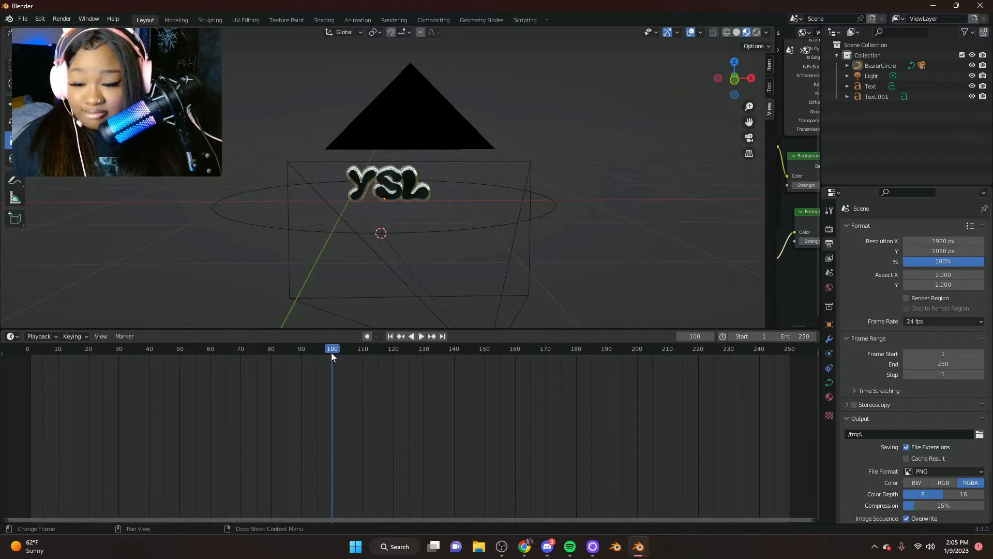
key("space")
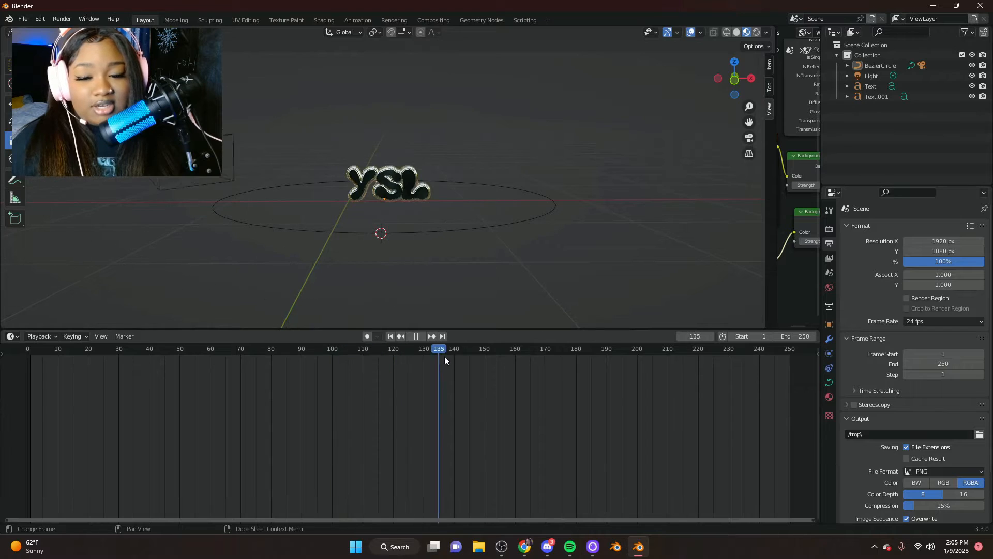
left_click_drag(575, 356, 638, 354)
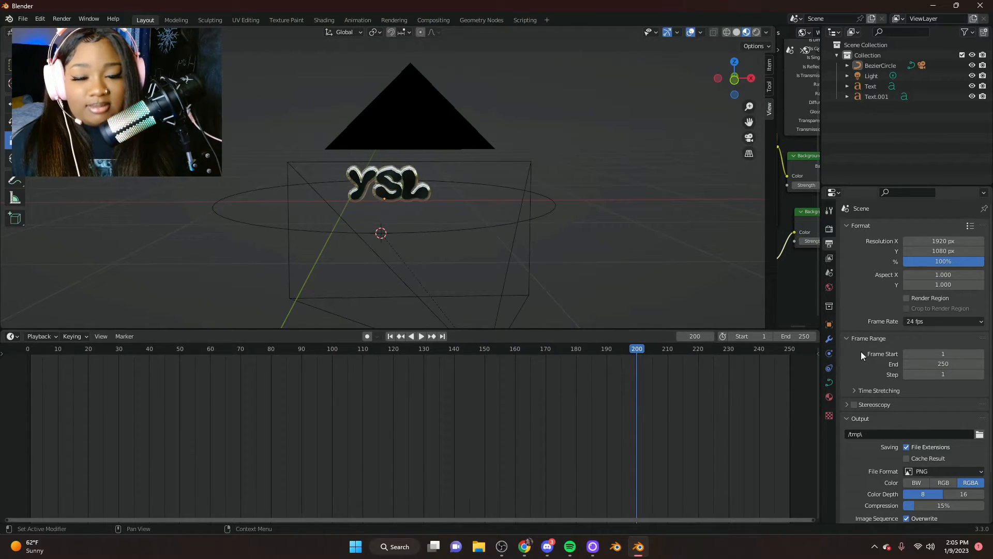
Step: Set the animation's frame range to start at 0 and end at 200
left_click(795, 337)
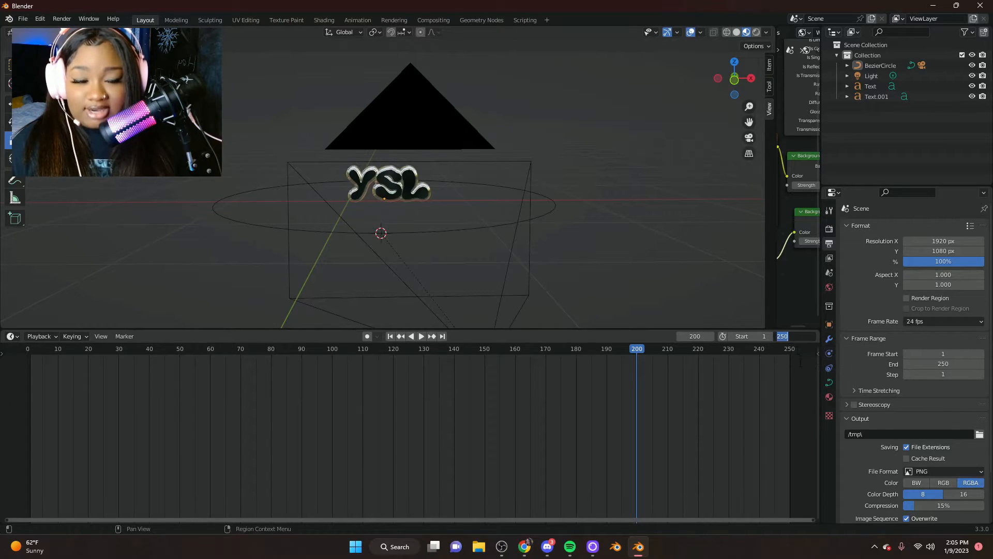
type("200")
key("Return")
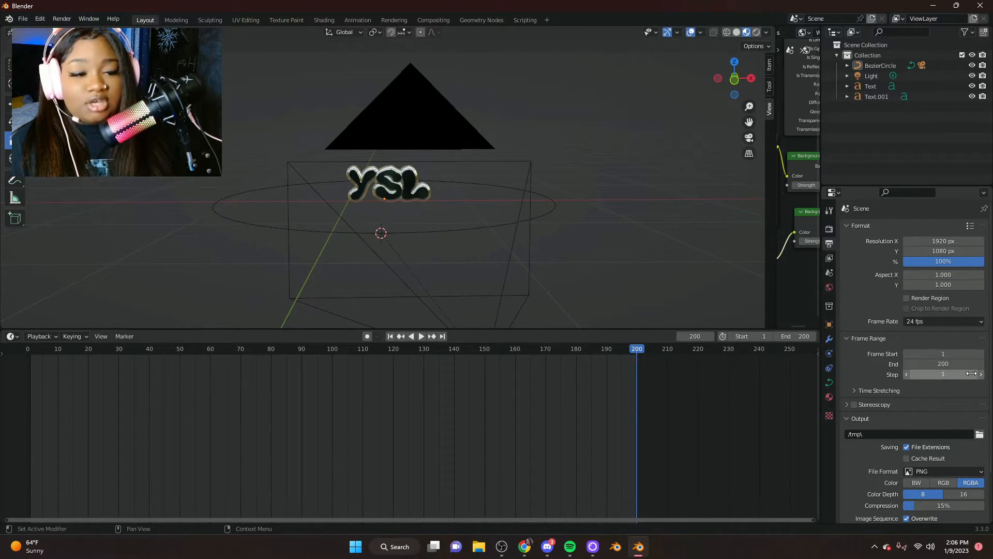
left_click(963, 354)
type("0")
key("Return")
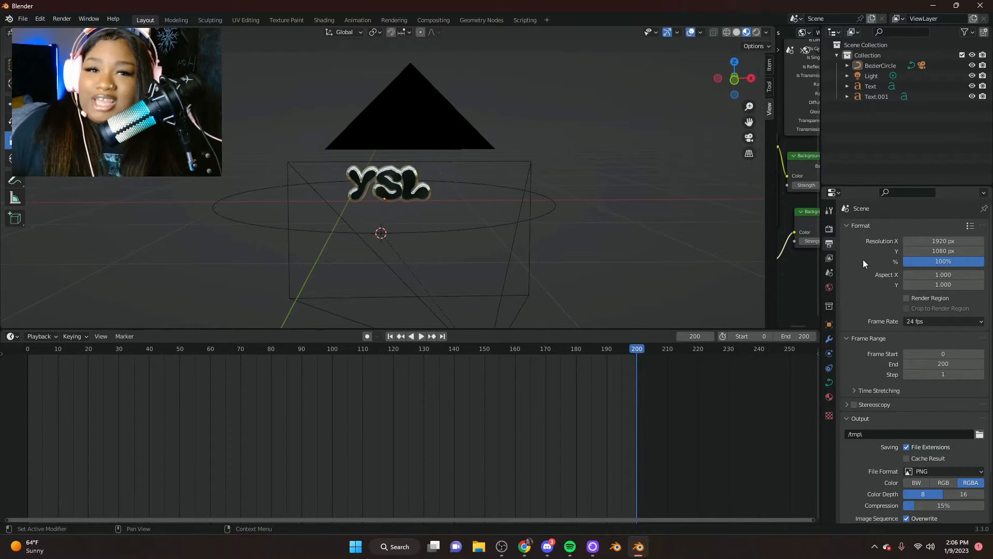
Step: Choose Eevee as the scene's render engine
left_click(829, 228)
left_click(932, 227)
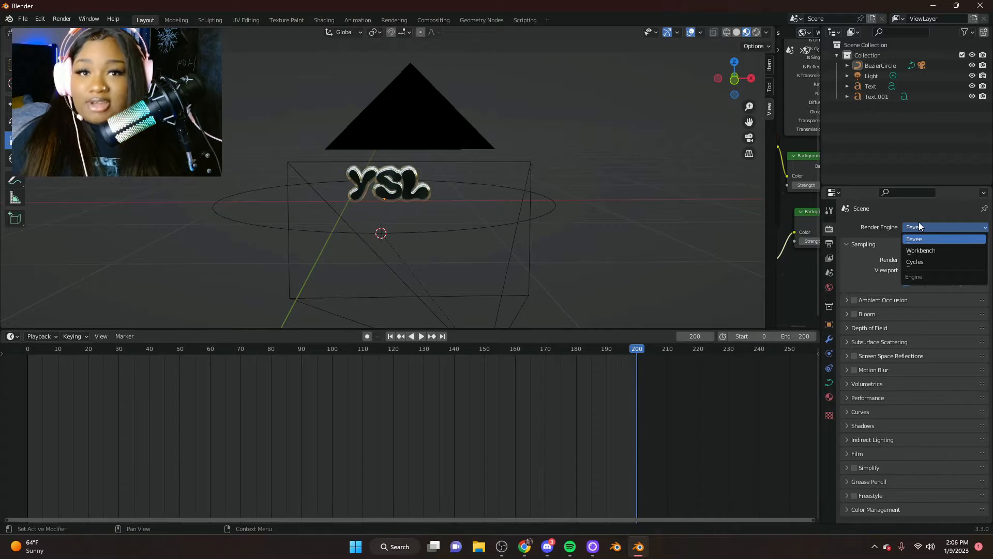
left_click(919, 222)
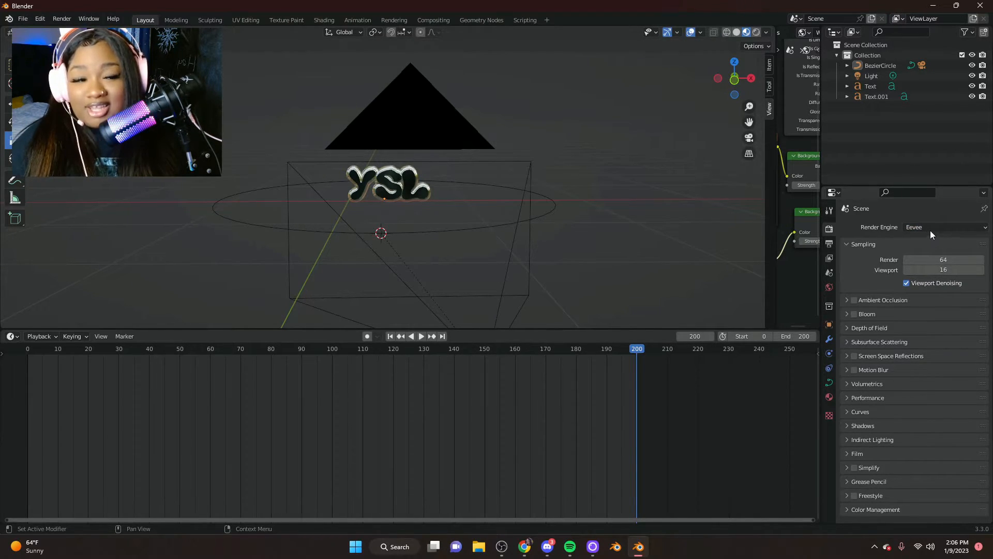
left_click(933, 229)
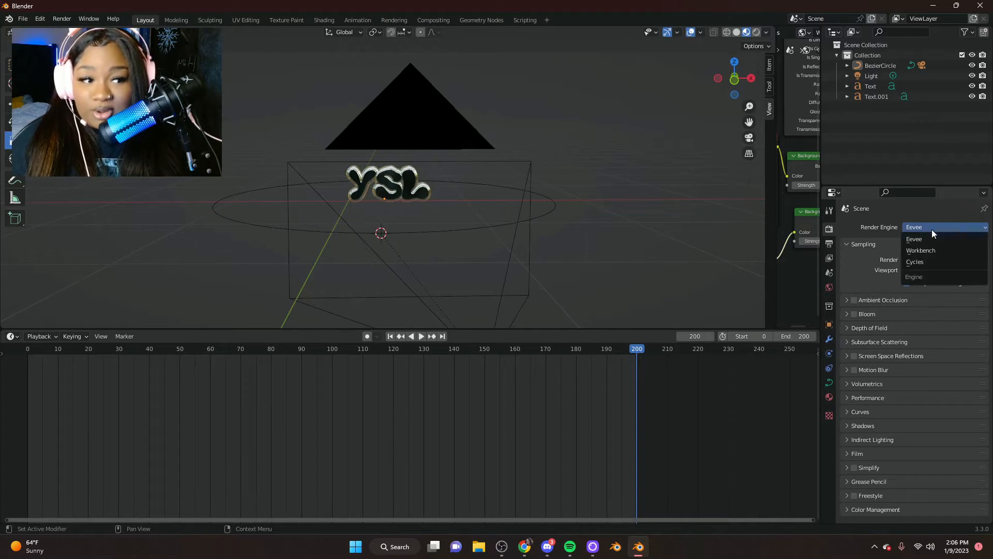
left_click(923, 236)
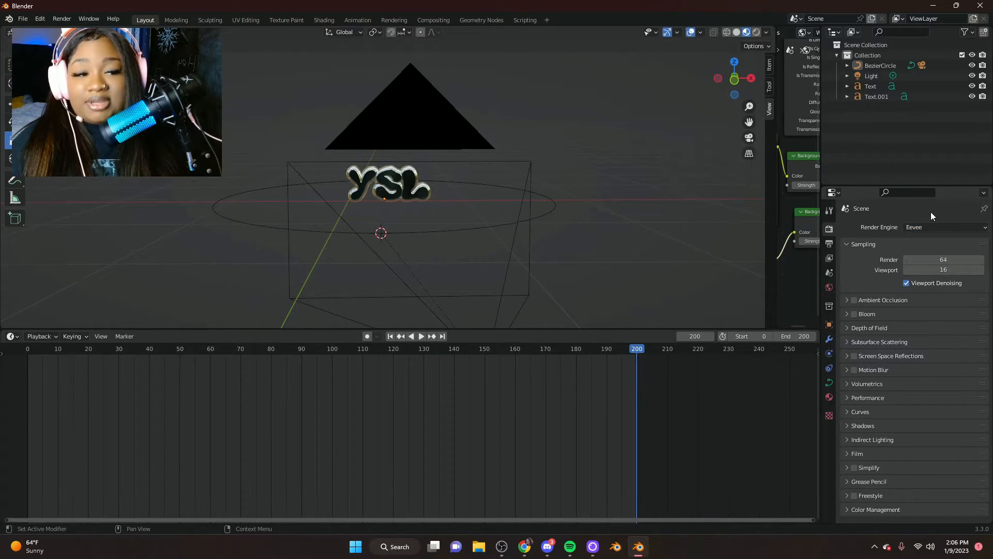
Step: Shrink the timeline and preview the orbit through the camera view in Rendered shading
left_click_drag(526, 329, 458, 435)
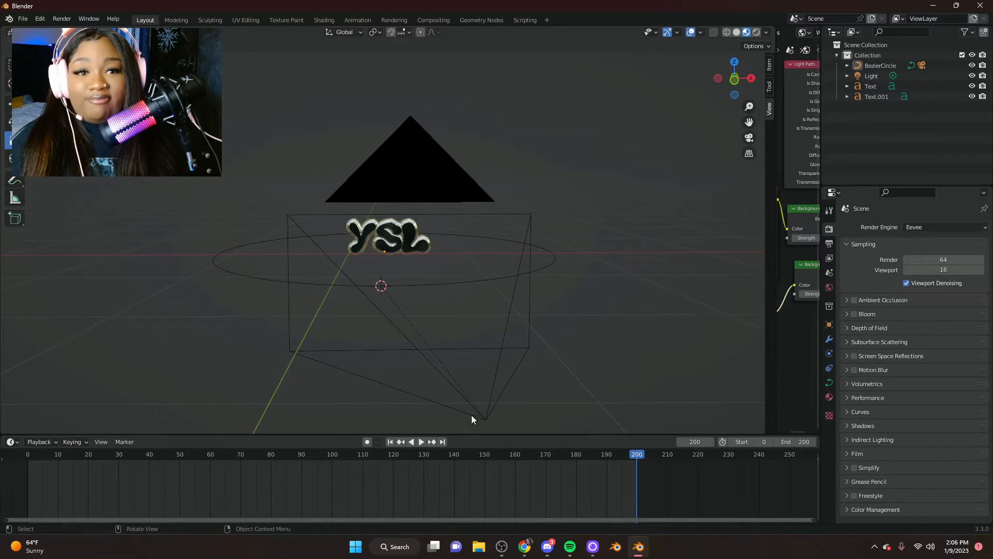
left_click(756, 33)
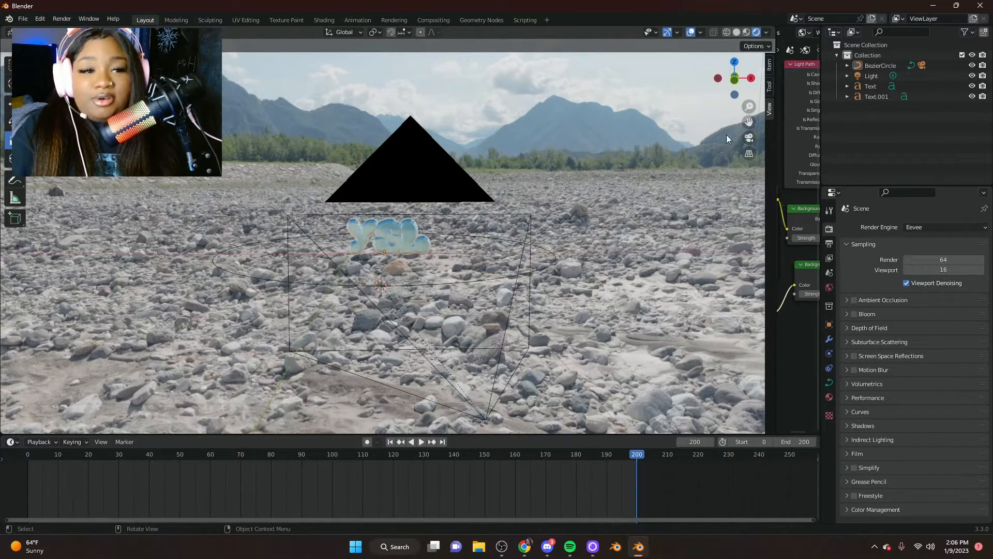
left_click(748, 137)
key("space")
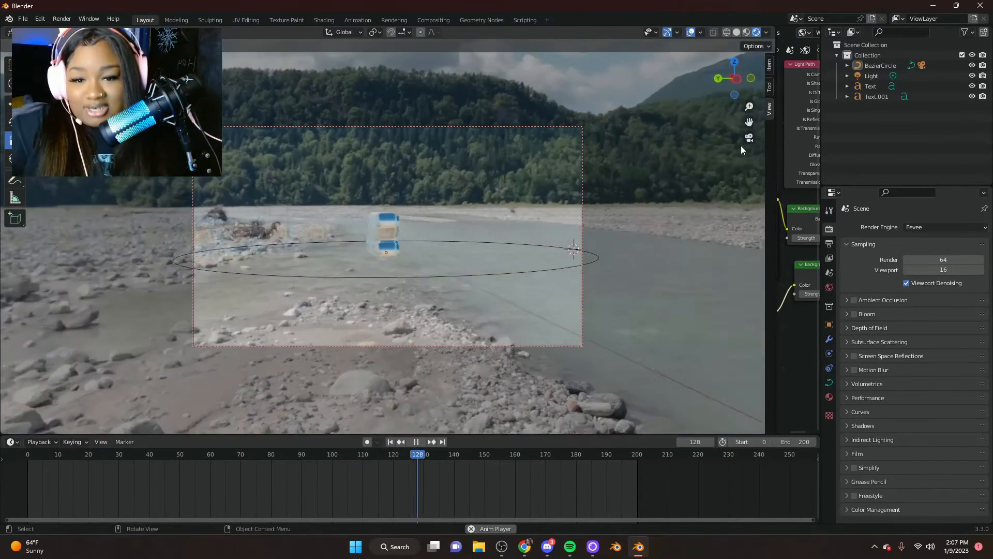
key("space")
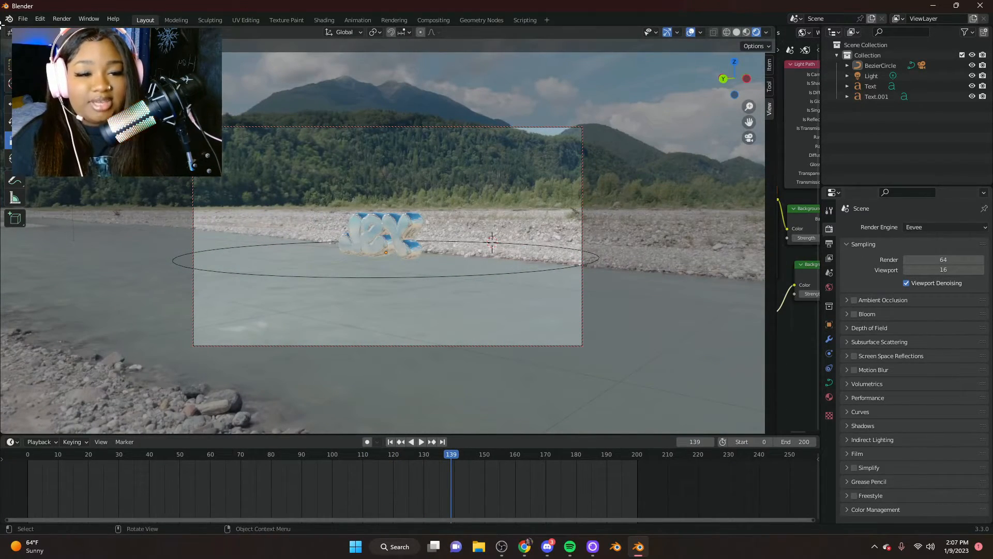
Step: Set the render output location to the LOGOS folder inside Downloads
left_click(829, 244)
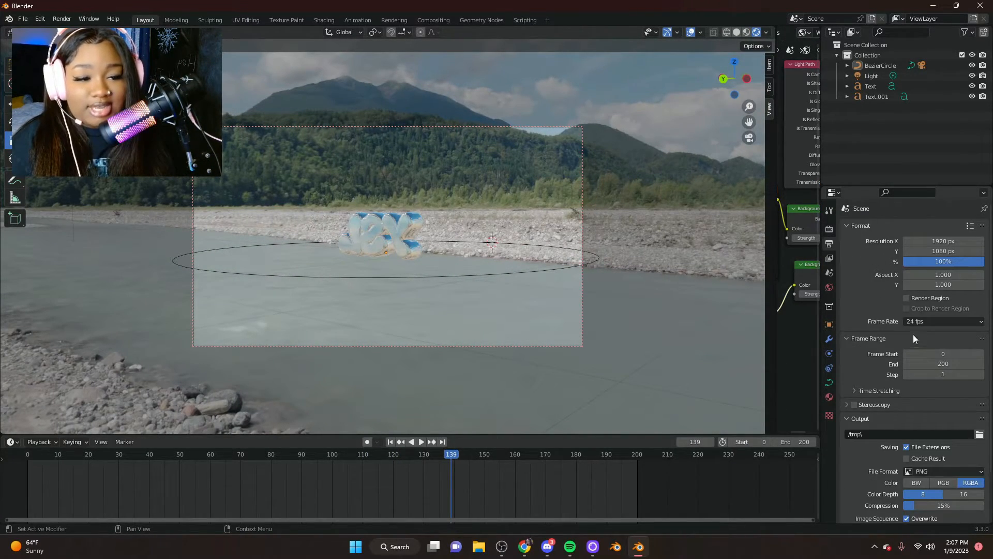
scroll(914, 336, "down", 3)
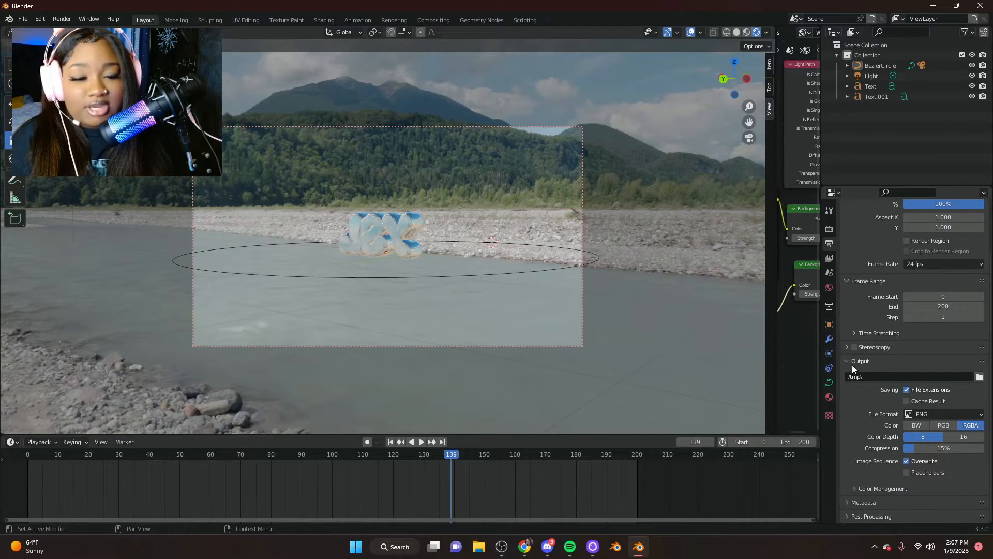
left_click(980, 377)
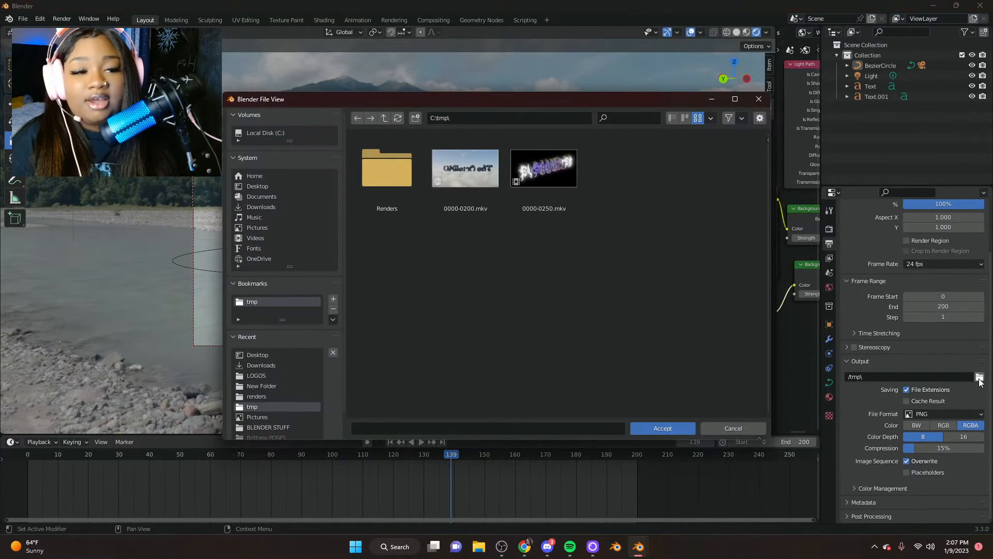
left_click(255, 207)
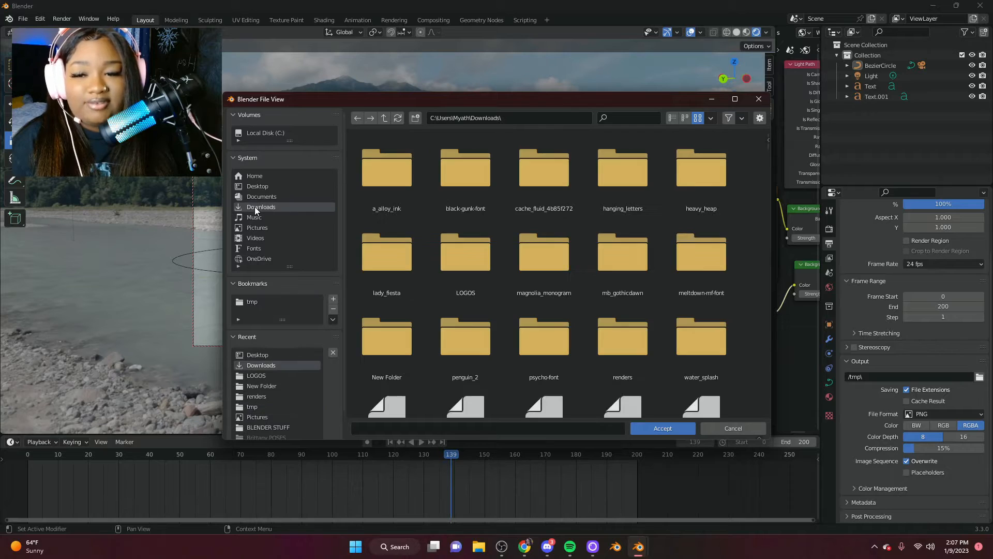
left_click(480, 262)
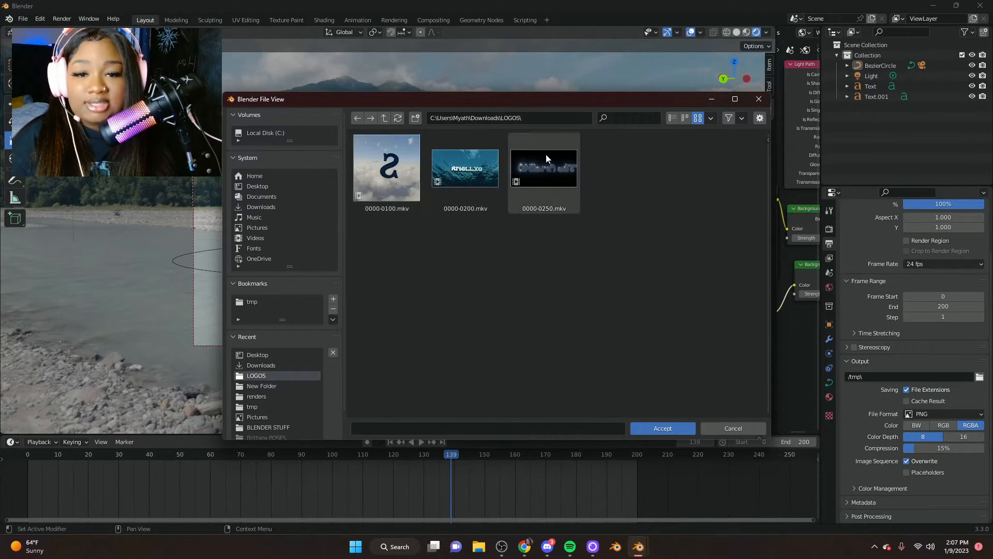
left_click(647, 427)
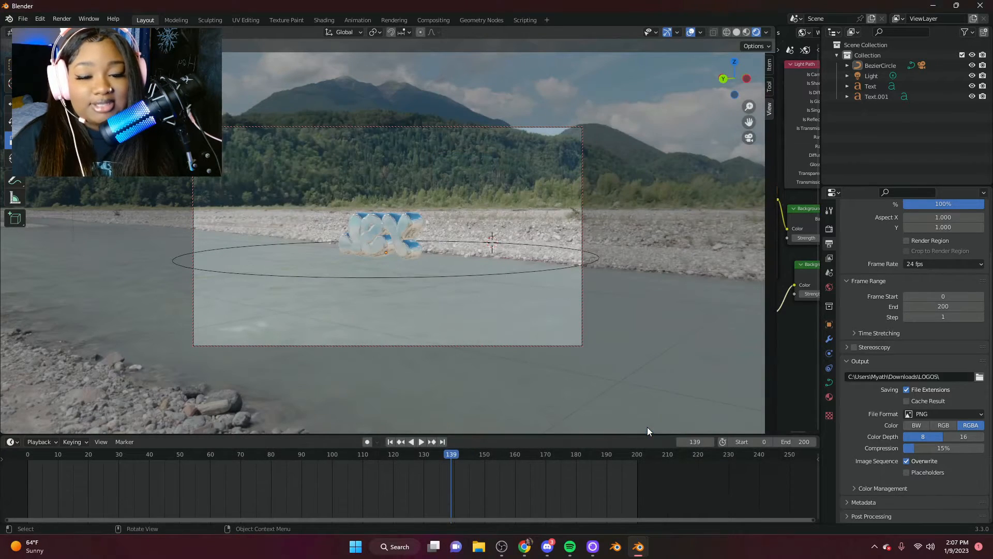
Step: Set the output file format to FFmpeg Video and expand its Encoding settings
left_click(931, 414)
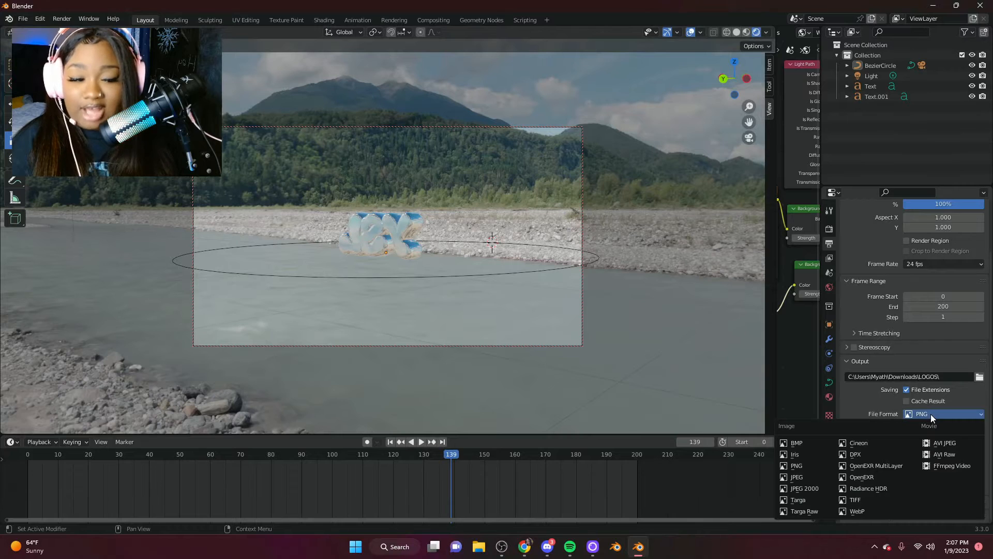
left_click(958, 464)
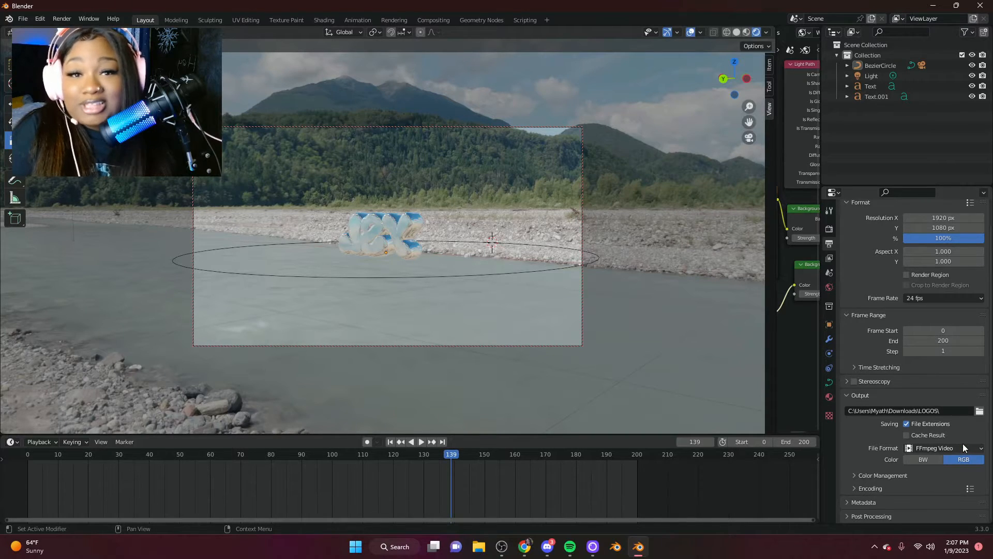
left_click(854, 488)
scroll(879, 417, "down", 6)
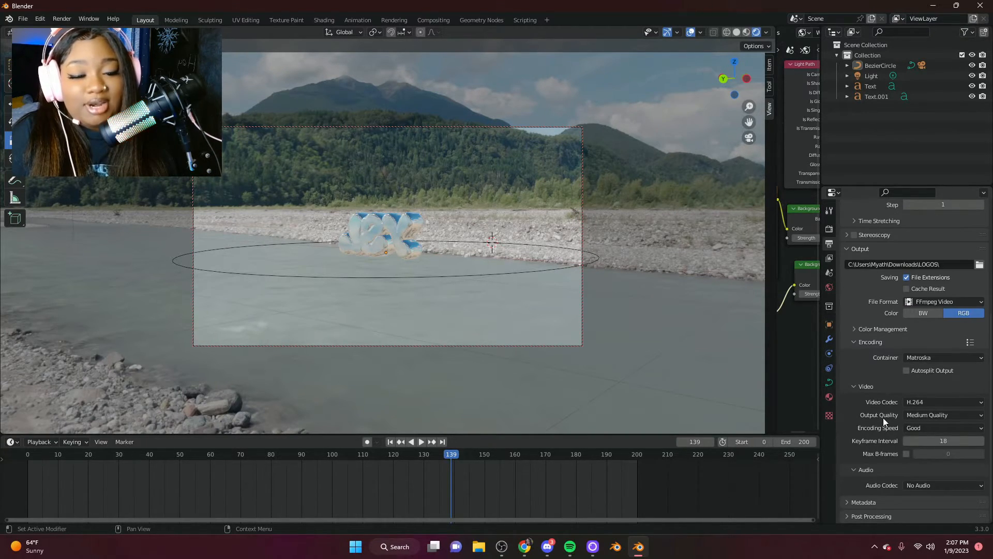
Step: Set the video encoding's output quality to High Quality
left_click(946, 415)
left_click(917, 461)
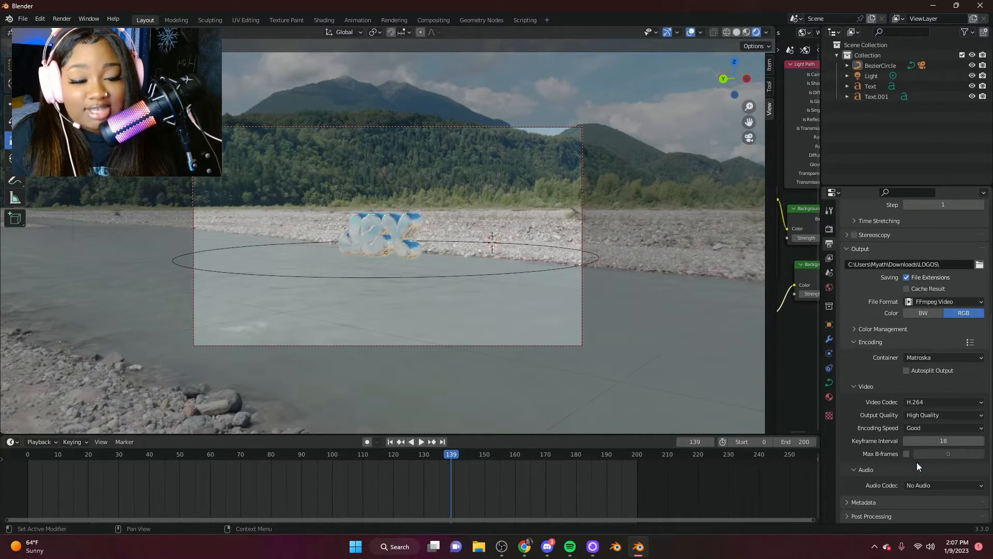
Step: Set the render resolution to 3000 × 3000 px and play the animation to check the square framing
scroll(921, 456, "up", 8)
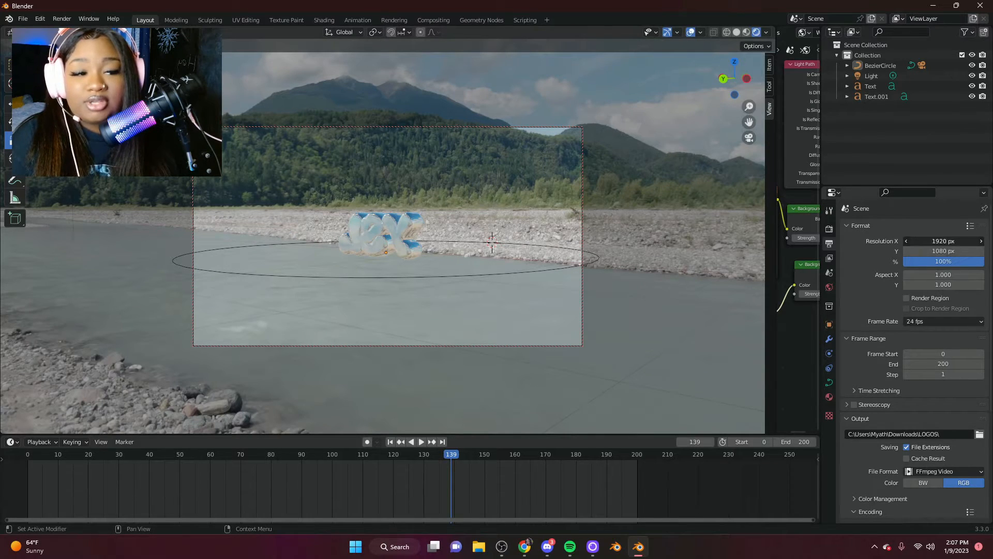
left_click(942, 241)
type("300")
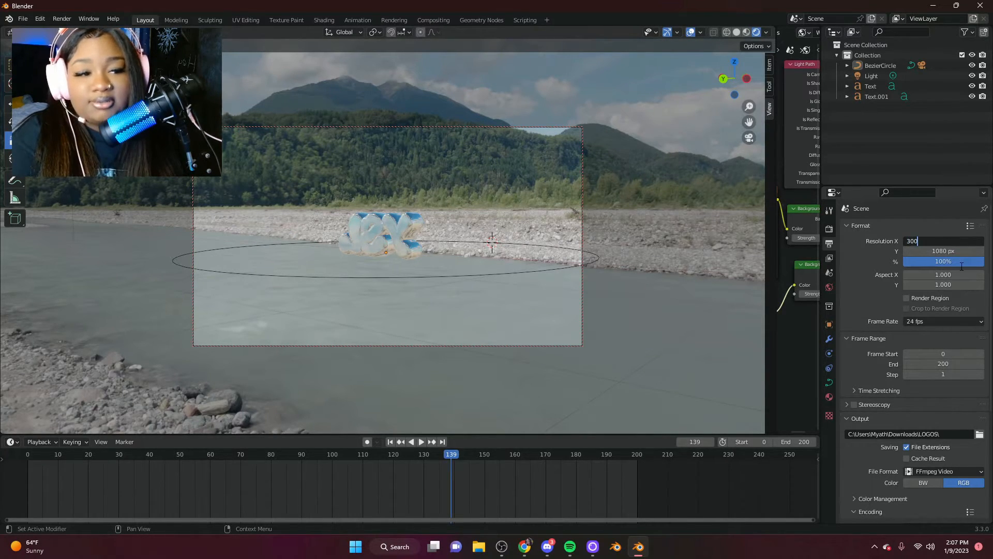
type("0")
key("Tab")
type("3000")
key("Return")
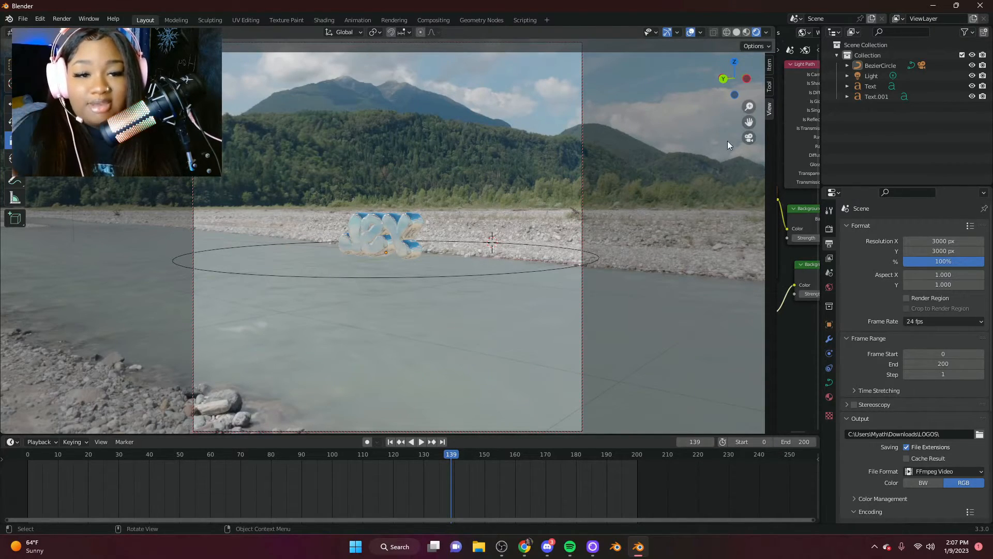
key("space")
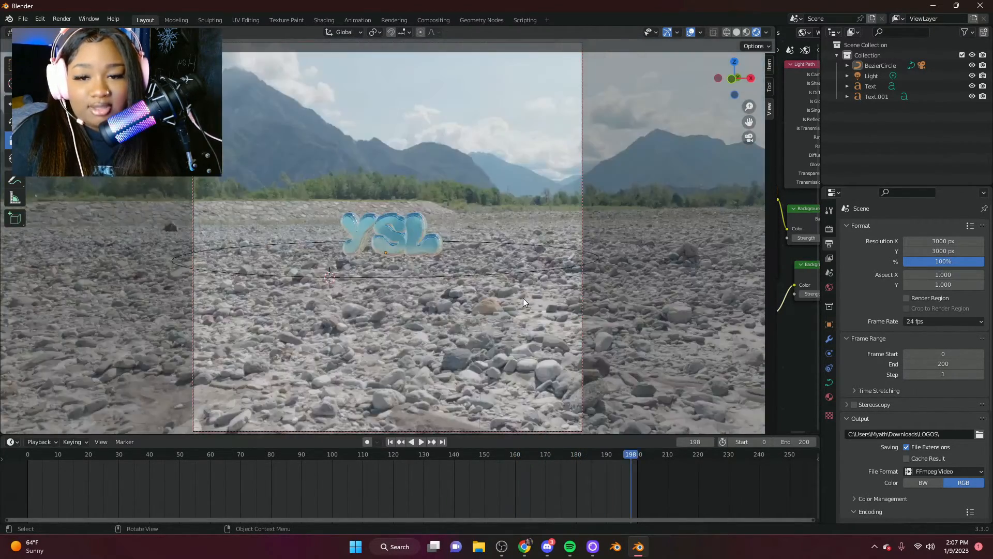
Step: Set the render resolution to 1280 × 720 px and play the orbit animation in the camera view
left_click(952, 240)
type("1")
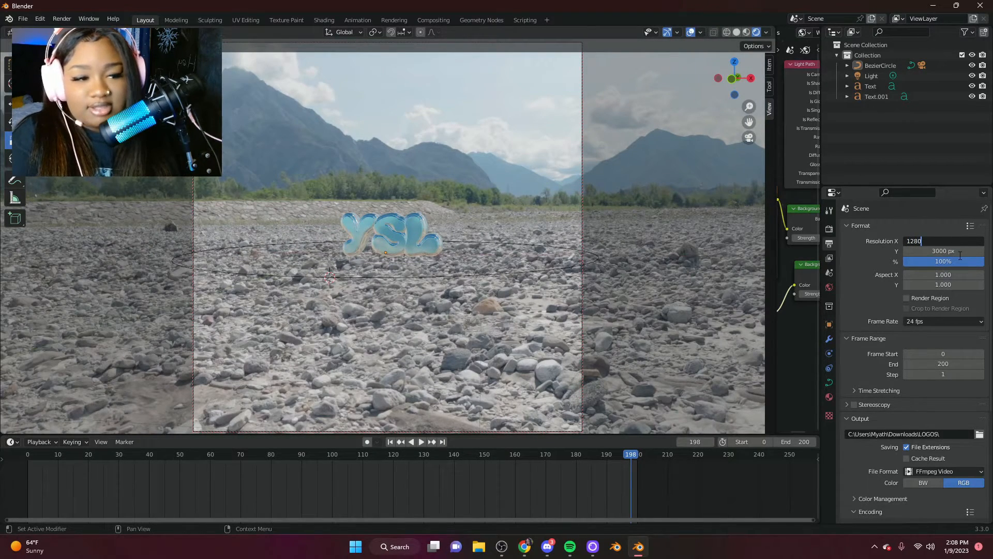
type("280")
key("Return")
left_click(960, 252)
type("720")
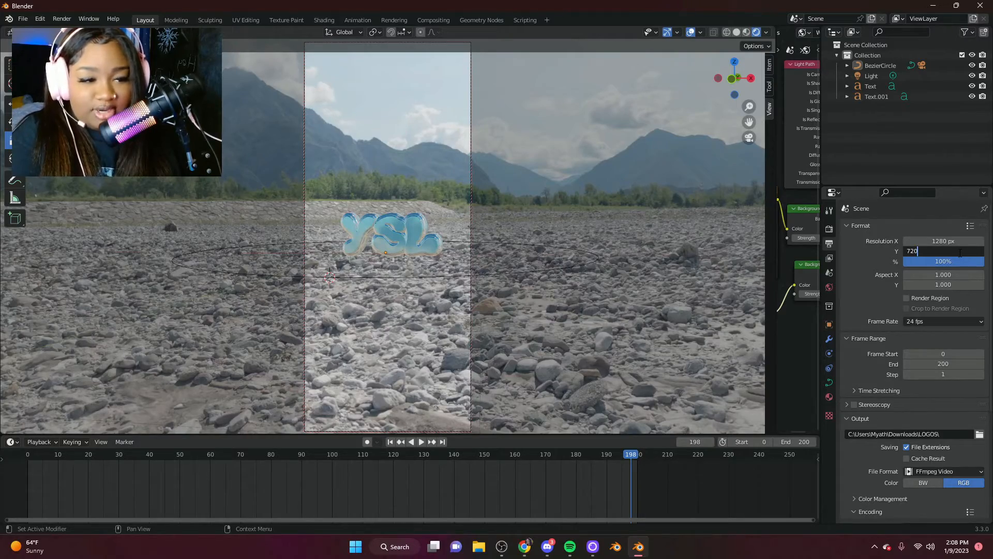
key("Return")
key("space")
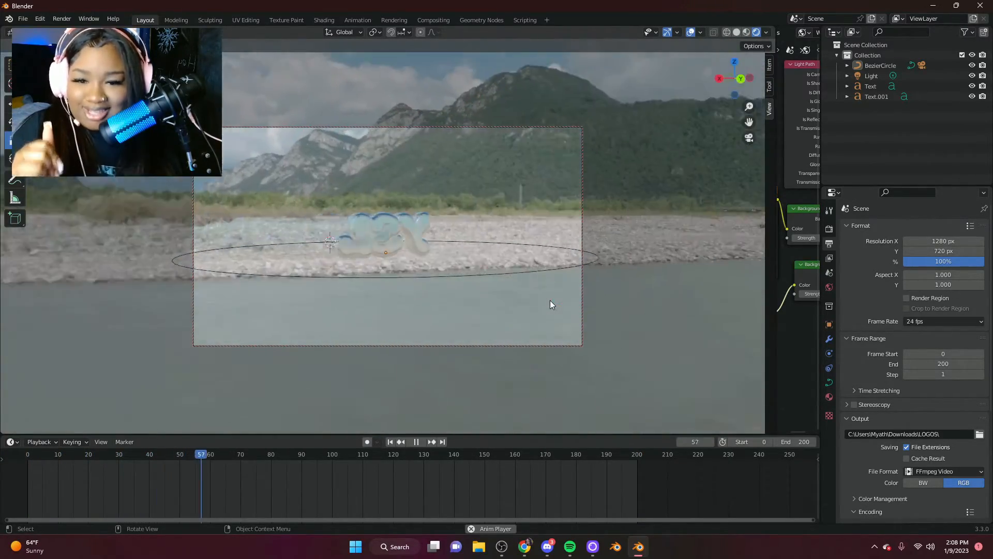
key("space")
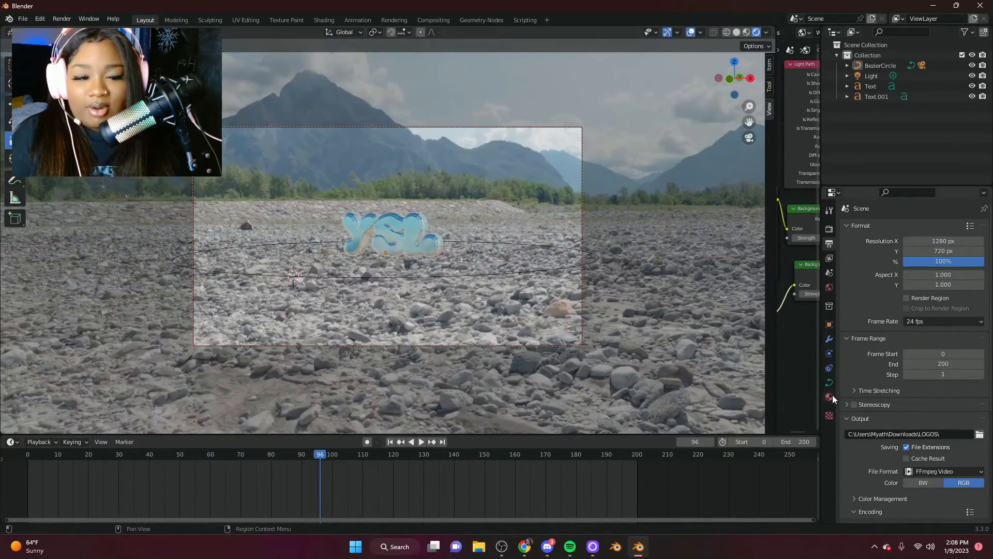
Step: Enable depth of field on the camera and pick the YSL text as its focus object
left_click(748, 138)
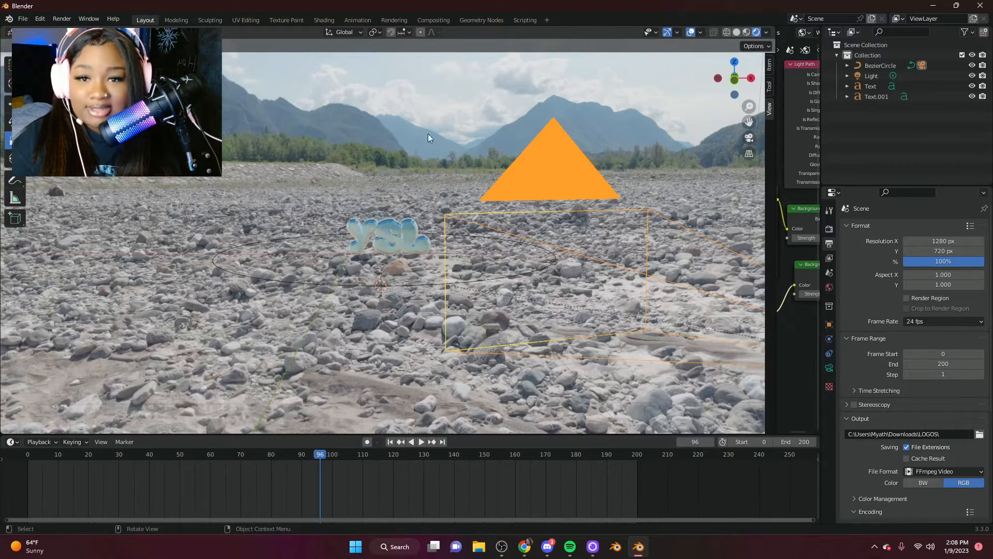
left_click(829, 368)
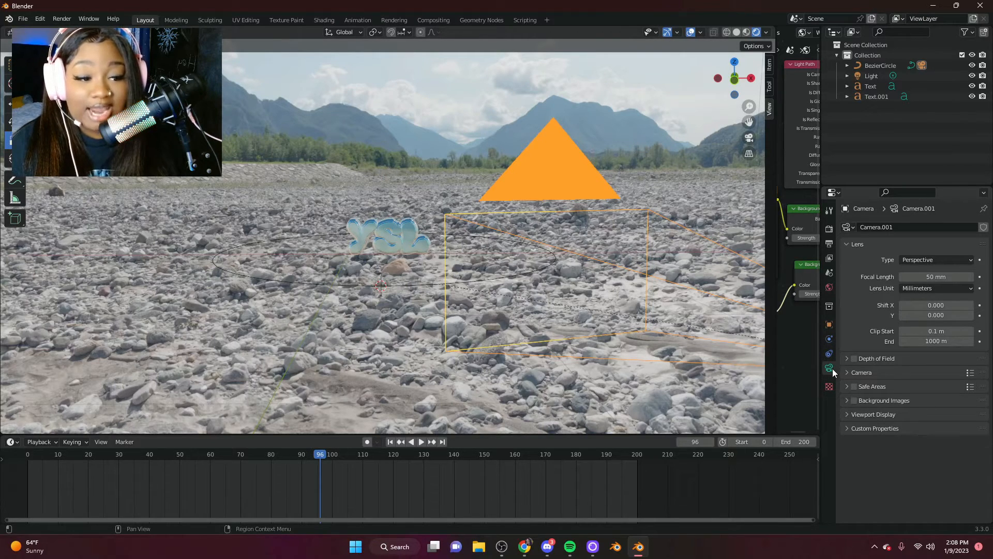
left_click(847, 359)
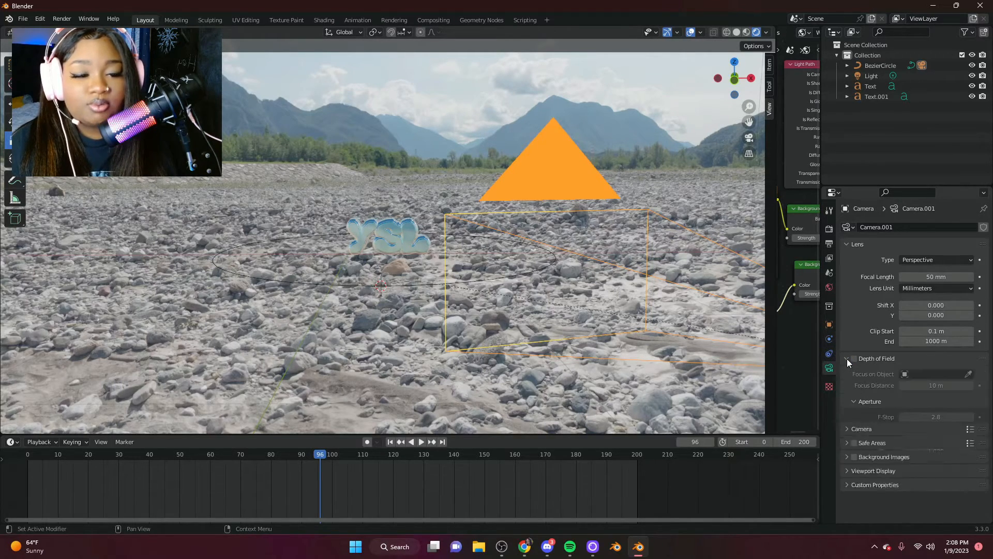
left_click(855, 359)
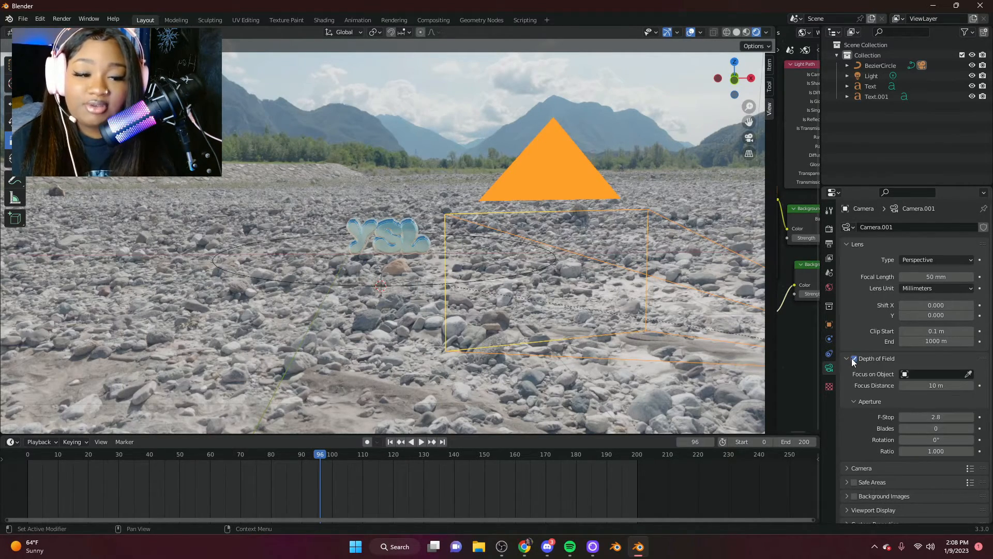
left_click(749, 139)
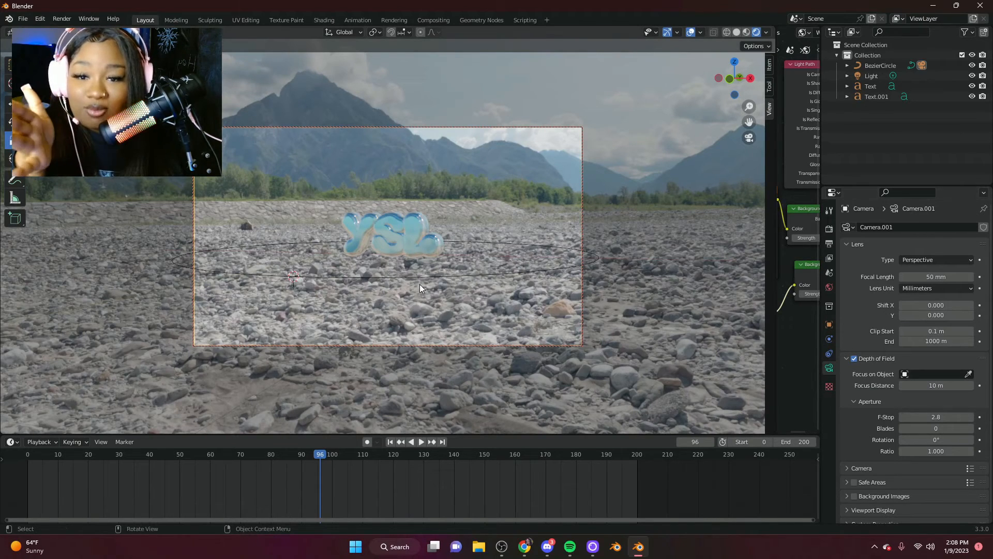
scroll(420, 285, "up", 1)
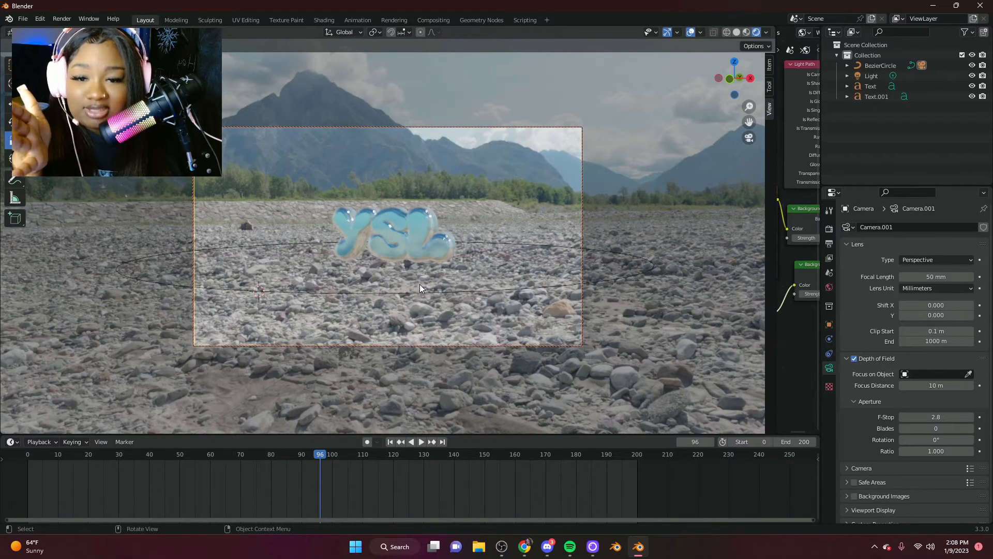
left_click(969, 374)
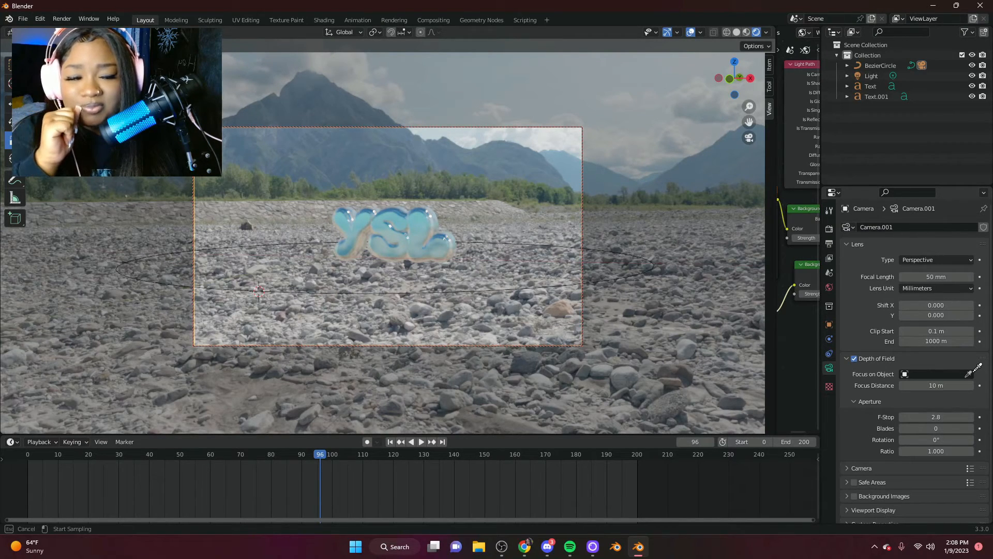
left_click(392, 230)
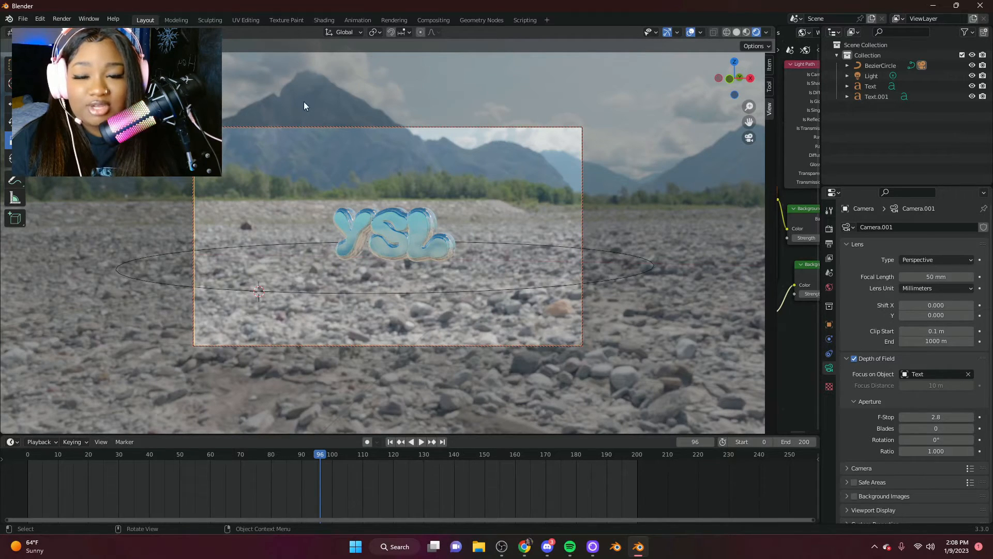
Step: Set the depth of field aperture to F-Stop 1.9, 10 blades, rotation 3.7° and ratio 1.008
mouse_move(945, 417)
left_mouse_down()
mouse_move(911, 416)
mouse_move(936, 417)
mouse_move(943, 428)
left_mouse_up()
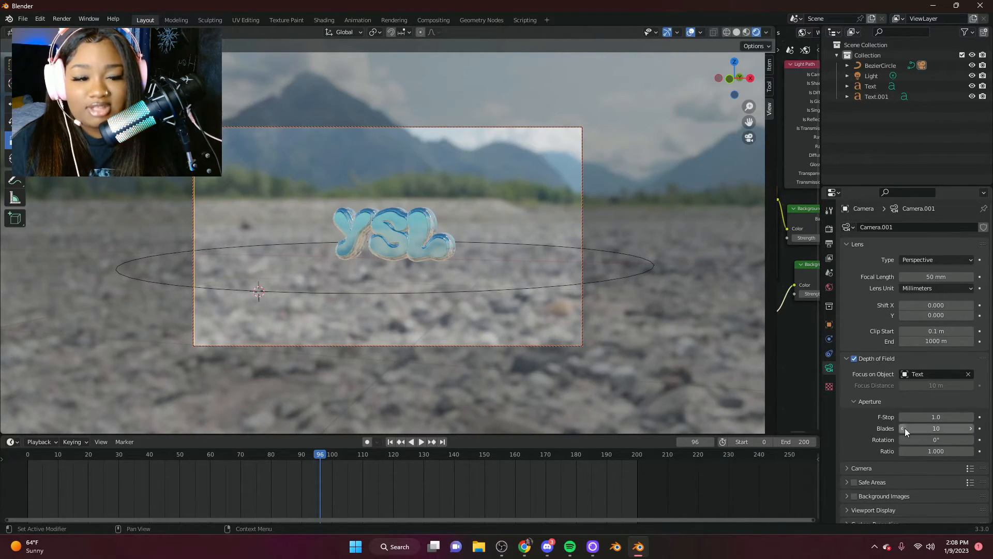
left_click_drag(925, 418, 921, 418)
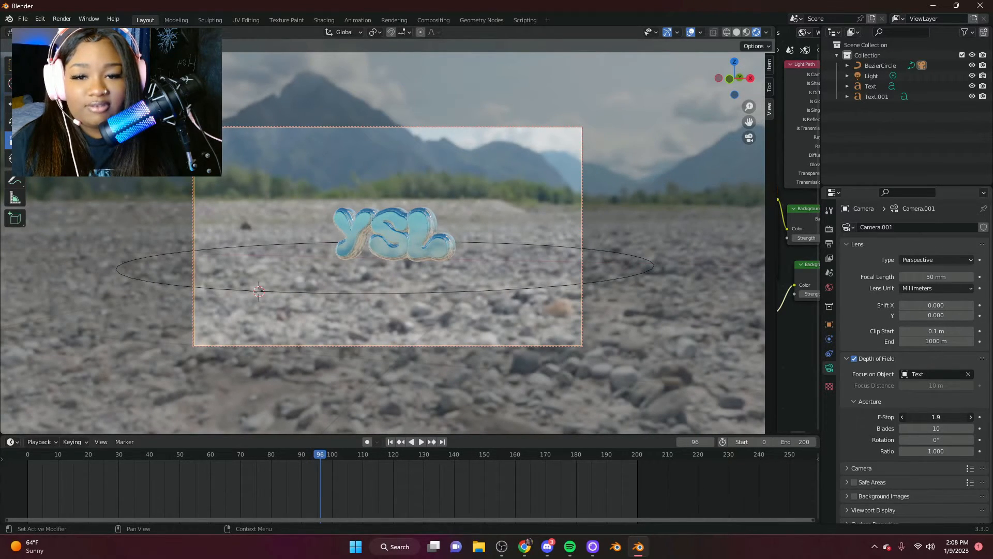
left_click_drag(930, 440, 939, 451)
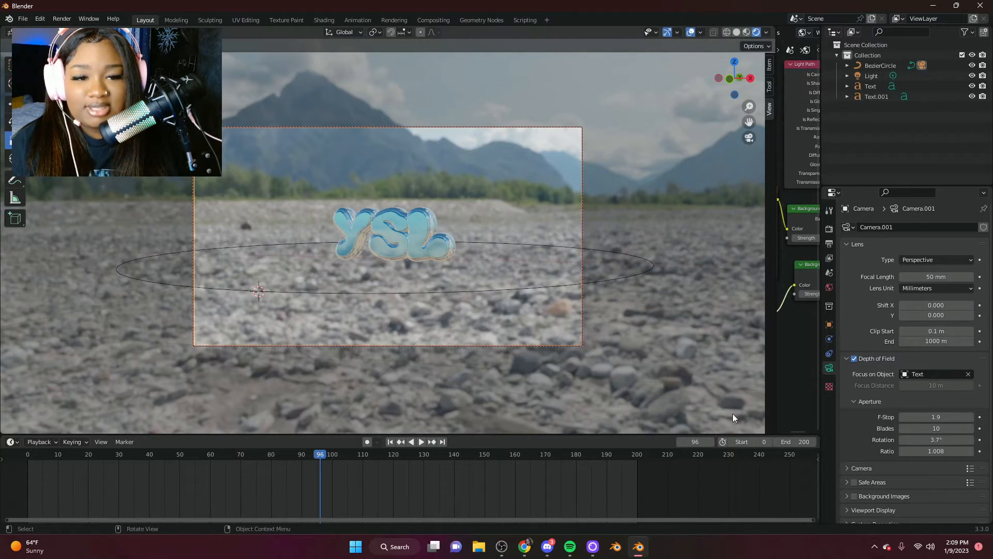
Step: Enlarge the 3D viewport by shrinking the timeline, properties and shader editor areas, and play the blurred-background animation
left_click_drag(697, 433, 697, 512)
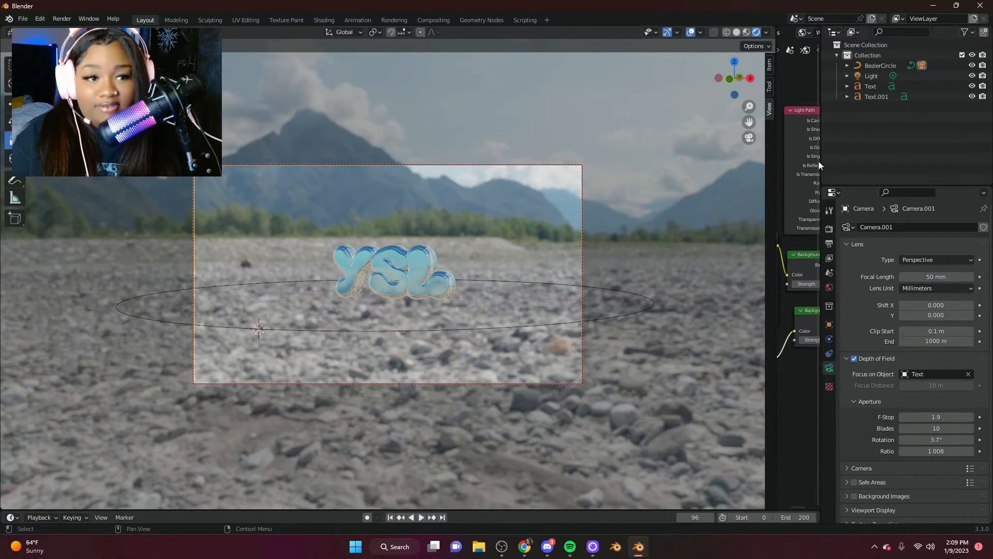
left_click_drag(824, 165, 886, 166)
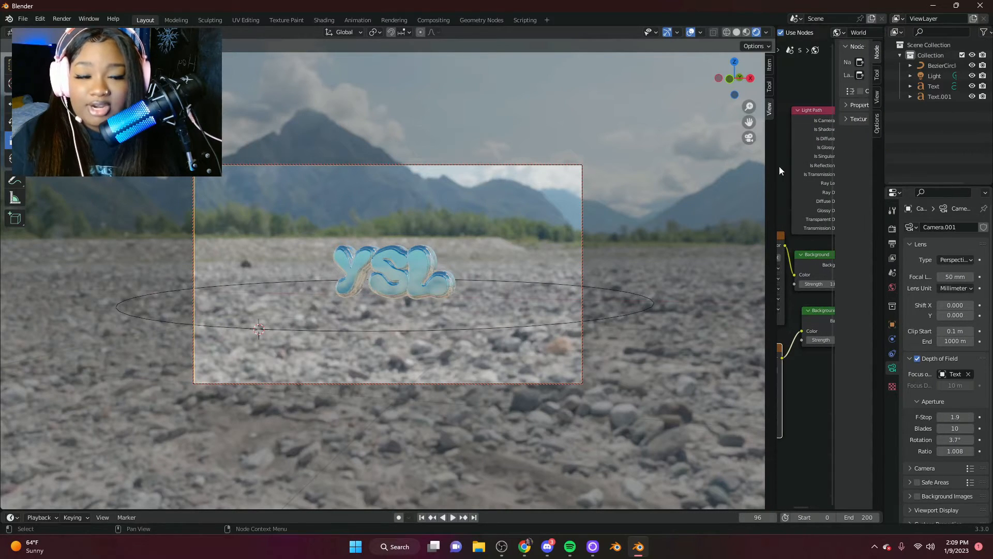
left_click_drag(774, 174, 894, 172)
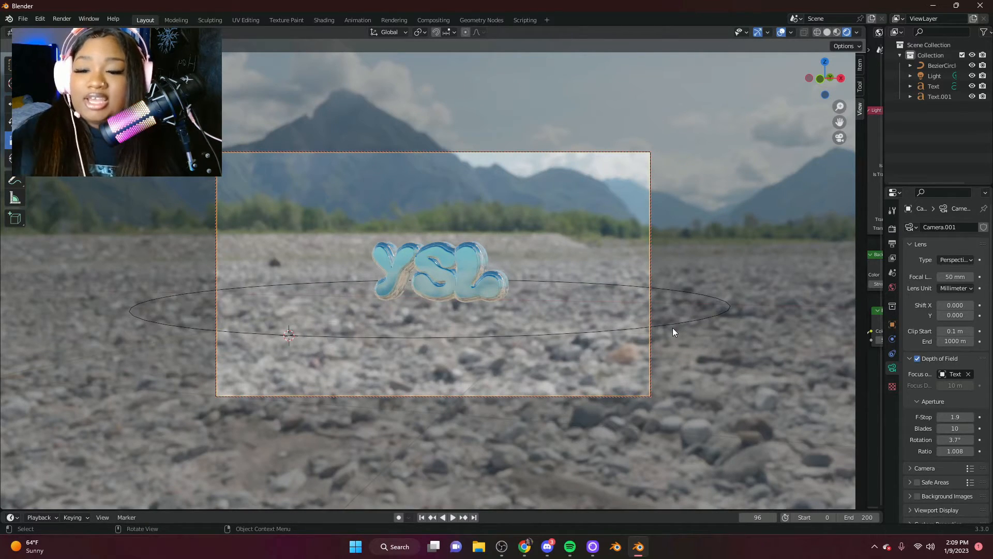
key("space")
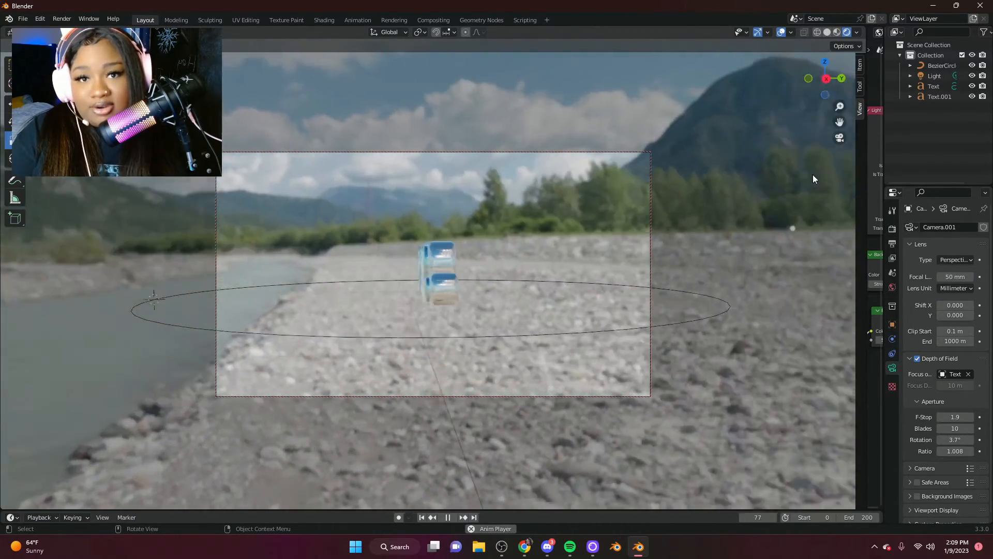
key("space")
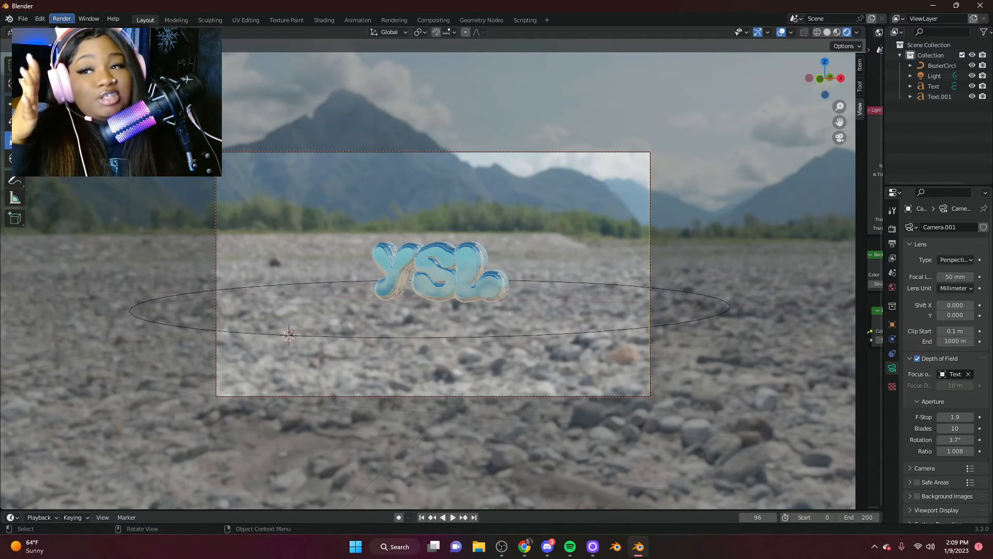
Step: Render the animation and bring the render window to the front to follow its progress
left_click(81, 42)
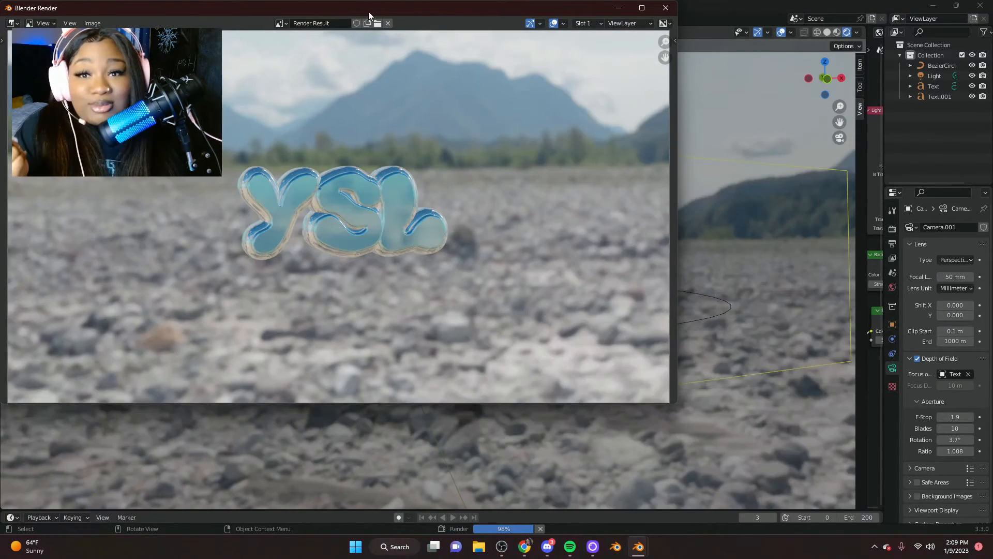
left_click_drag(369, 12, 447, 35)
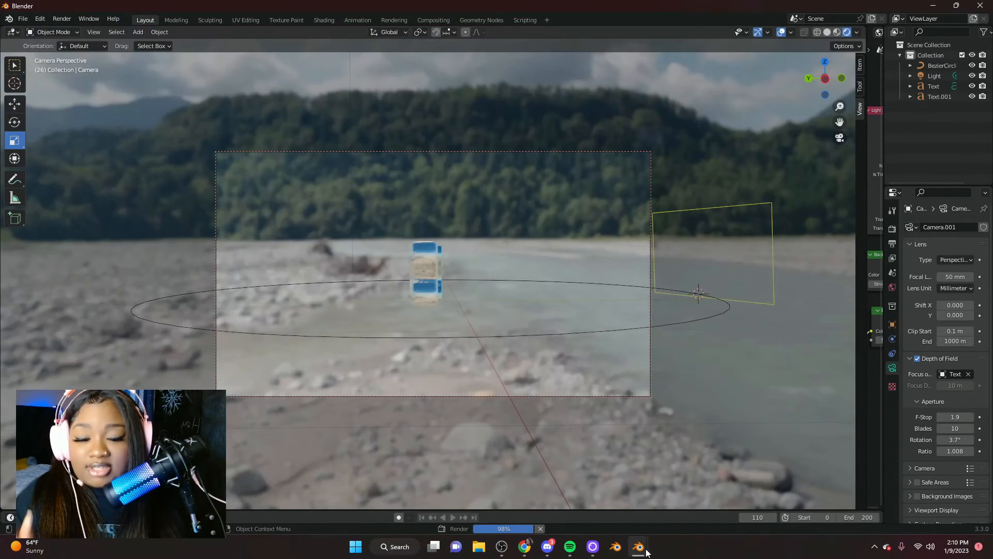
mouse_move(638, 547)
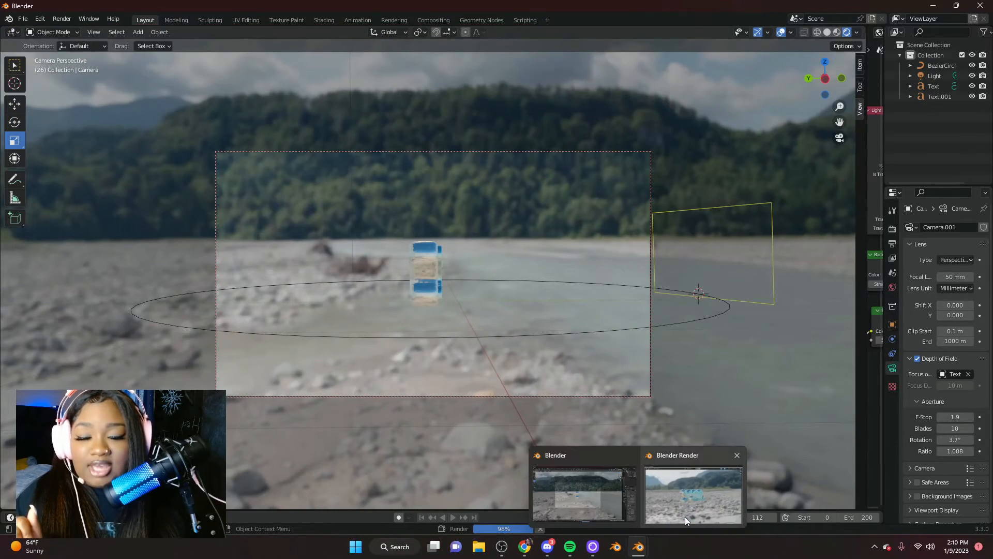
left_click(685, 517)
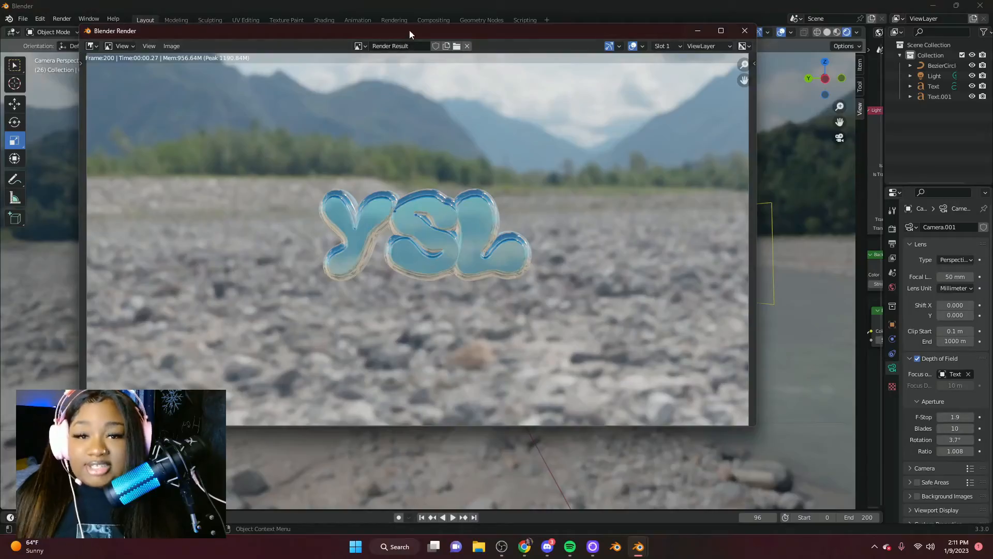
Step: Examine the final rendered frame of the YSL logo up close and as a whole in the render window
left_click_drag(409, 30, 443, 61)
scroll(507, 218, "down", 3)
scroll(486, 256, "up", 10)
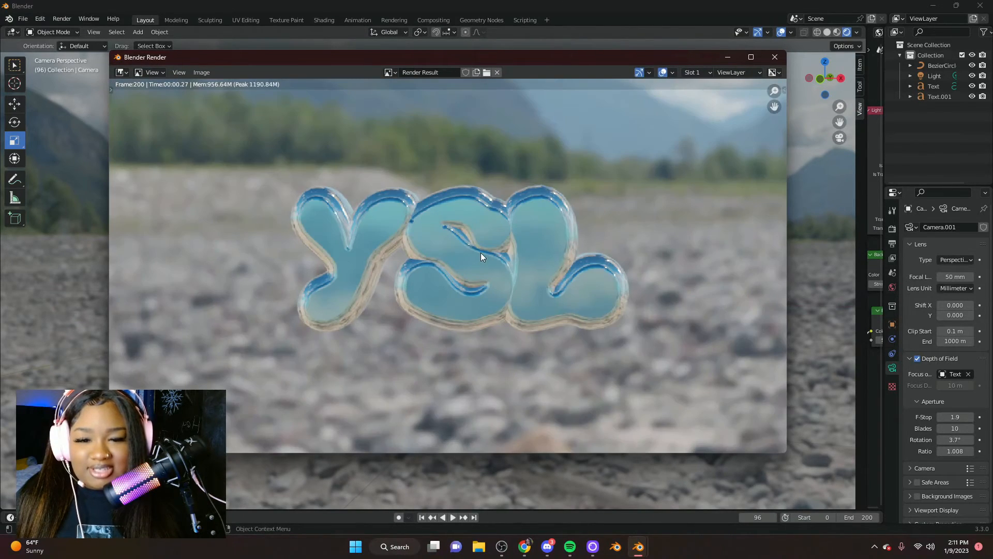
scroll(472, 244, "down", 10)
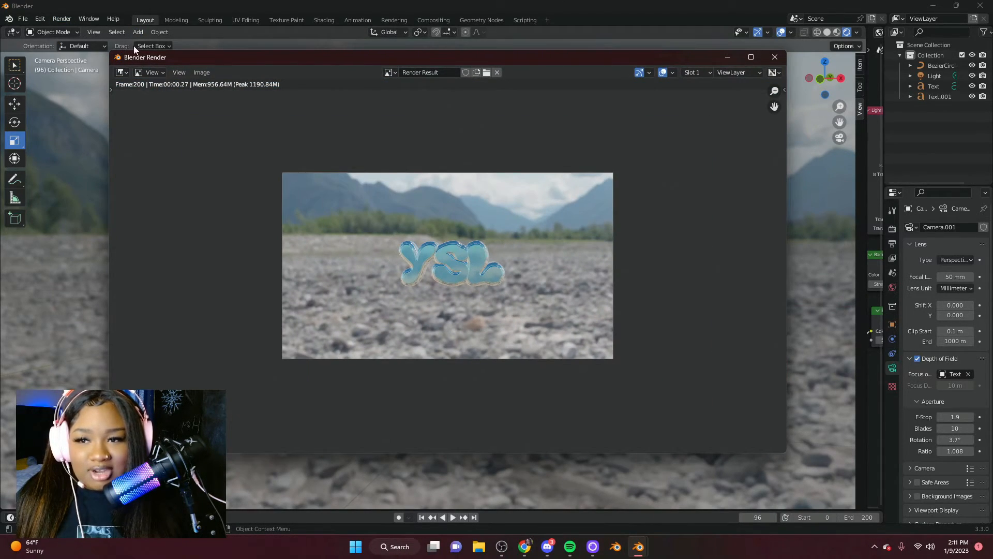
left_click(200, 78)
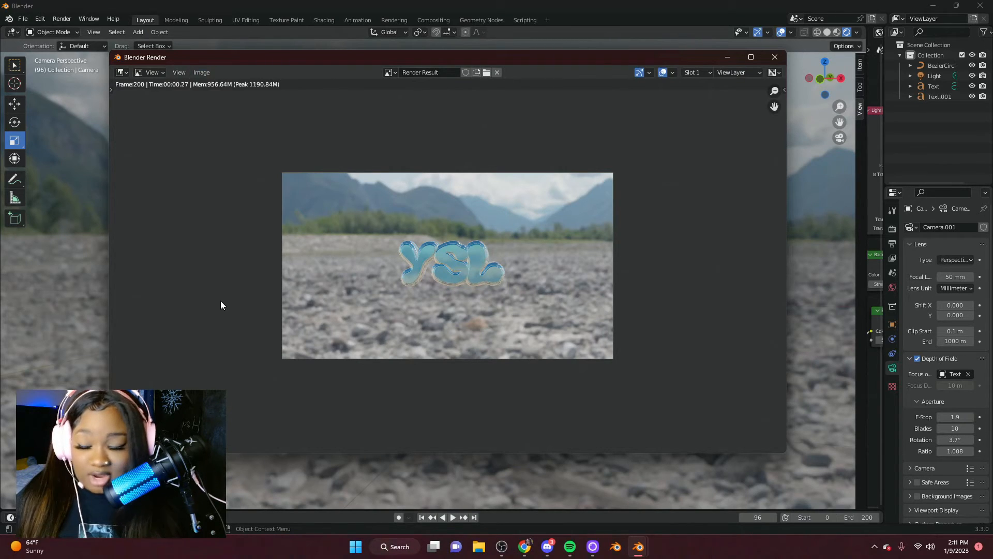
scroll(446, 301, "up", 2)
scroll(617, 300, "up", 1)
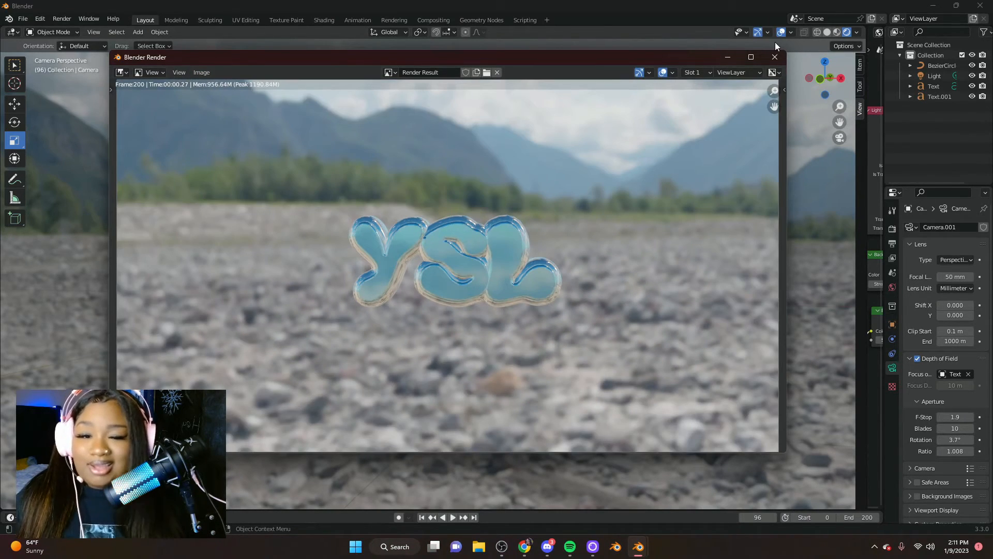
Step: Switch to File Explorer and open the LOGOS folder inside Downloads to locate the rendered animation
mouse_move(569, 548)
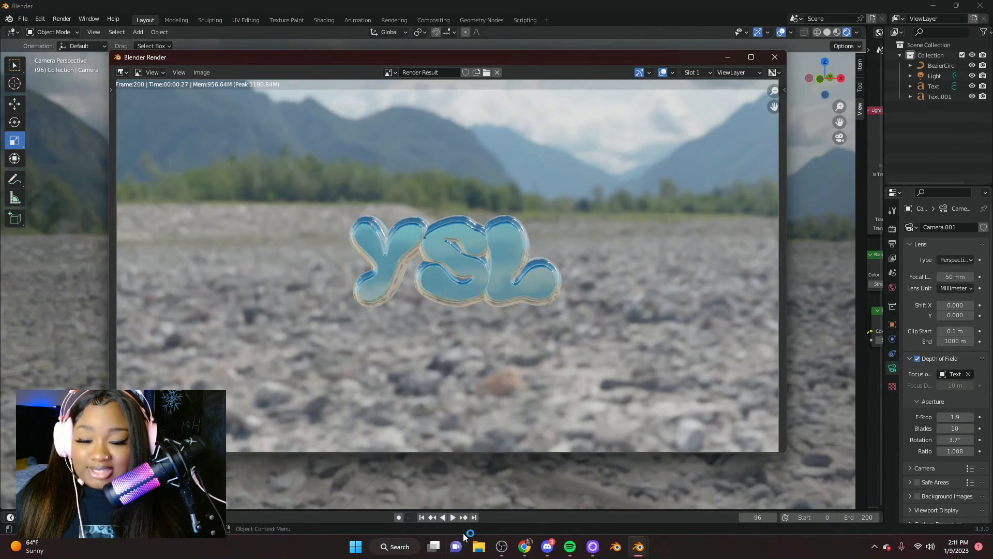
left_click(479, 546)
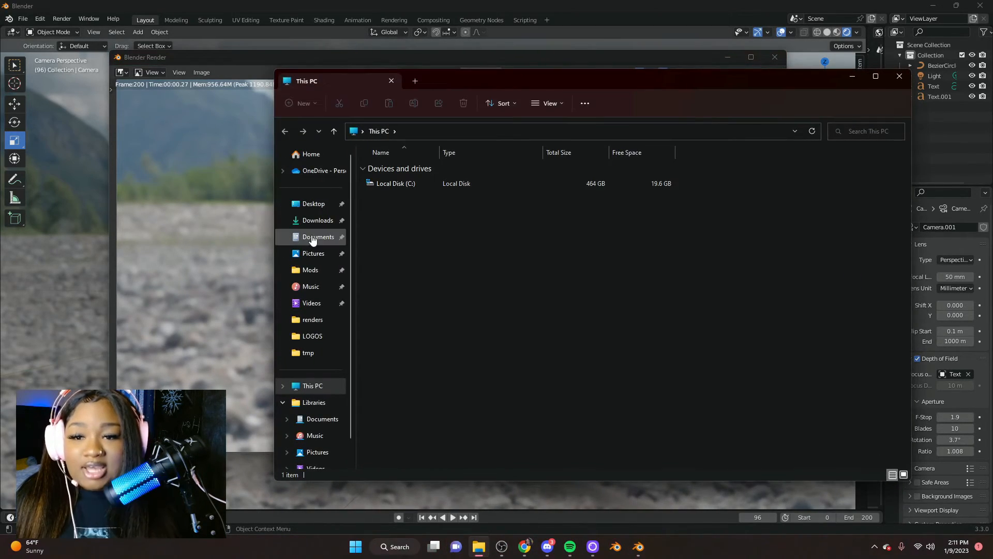
left_click(318, 221)
scroll(666, 211, "down", 11)
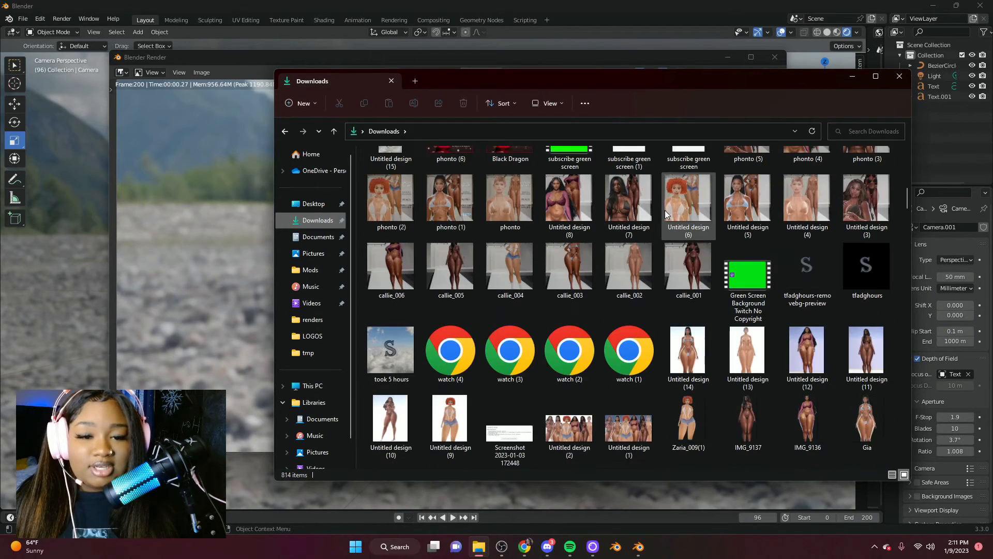
scroll(665, 211, "up", 3)
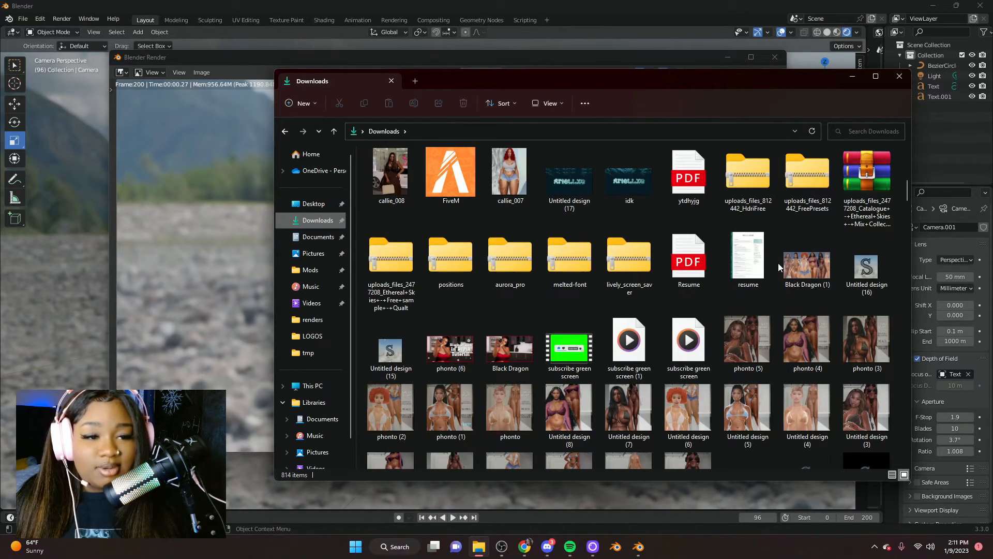
scroll(778, 262, "up", 3)
scroll(778, 259, "down", 5)
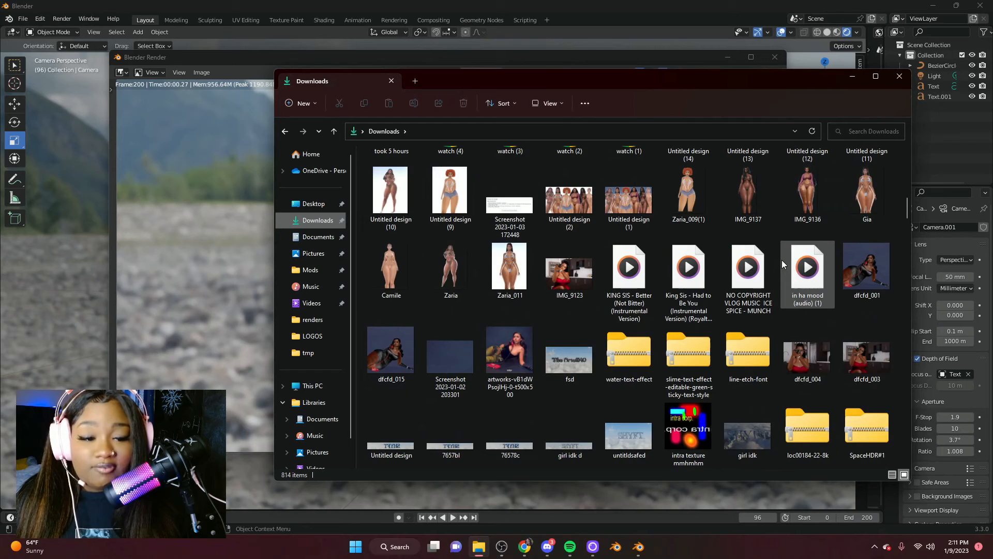
scroll(781, 258, "down", 3)
double_click(623, 245)
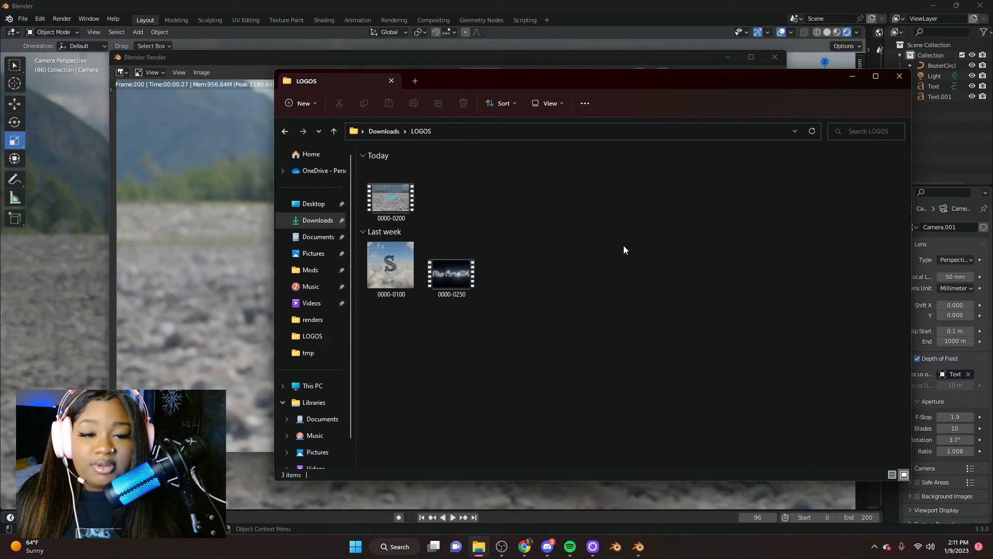
Step: Play the rendered video 0000-0200 in Media Player, replay it from near the beginning, and close the player
double_click(386, 201)
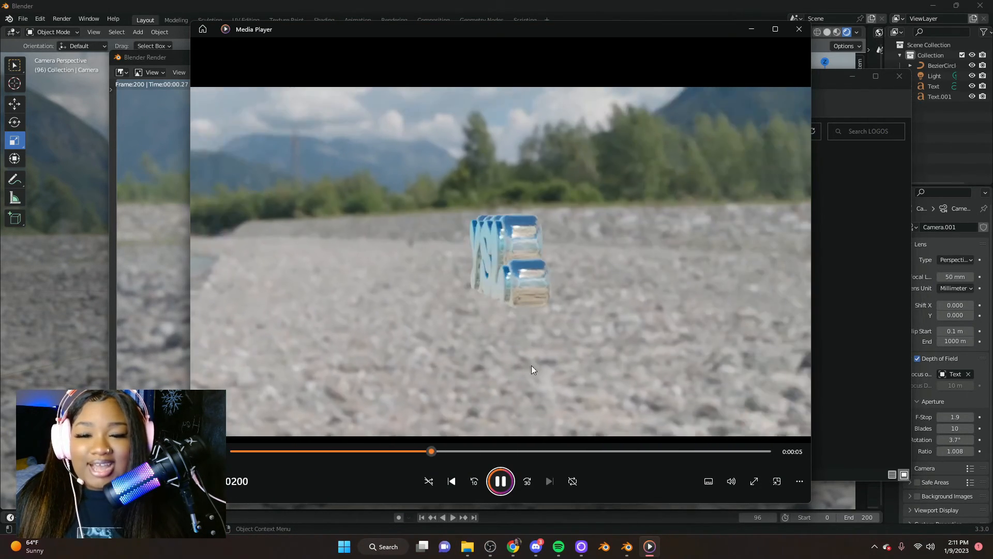
left_click(303, 450)
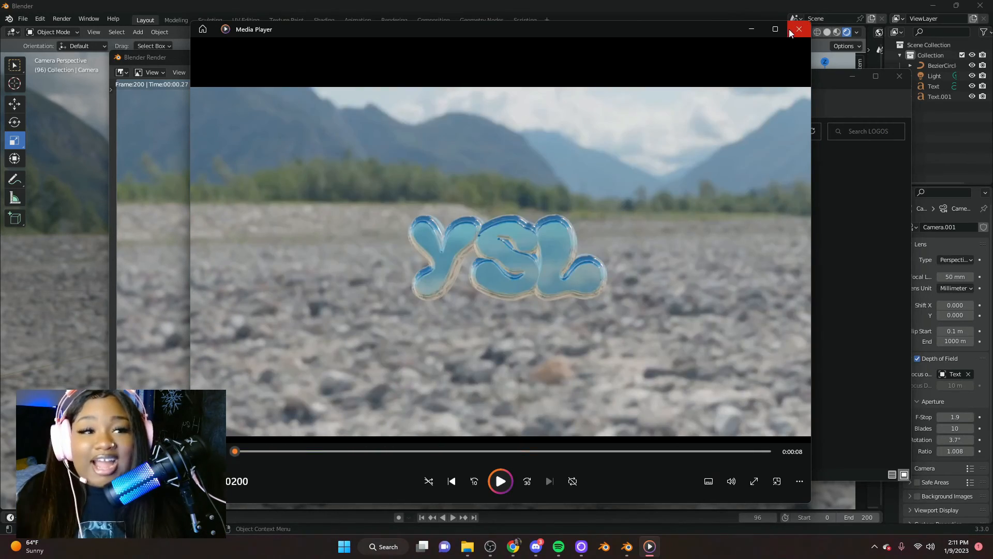
left_click(791, 29)
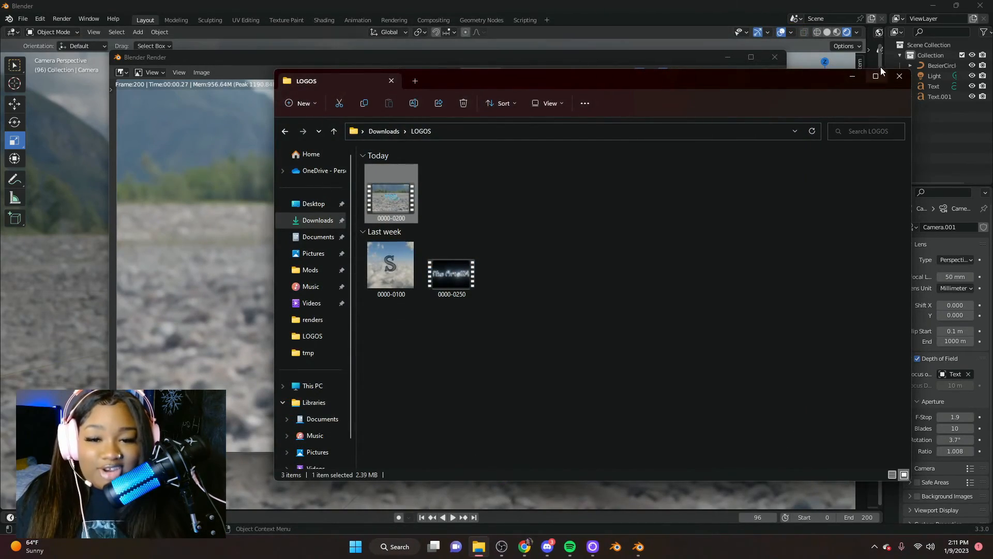
Step: Close the file browser and render windows, and inspect the YSL logo up close outside the camera view in the 3D viewport
left_click(900, 76)
scroll(463, 252, "down", 3)
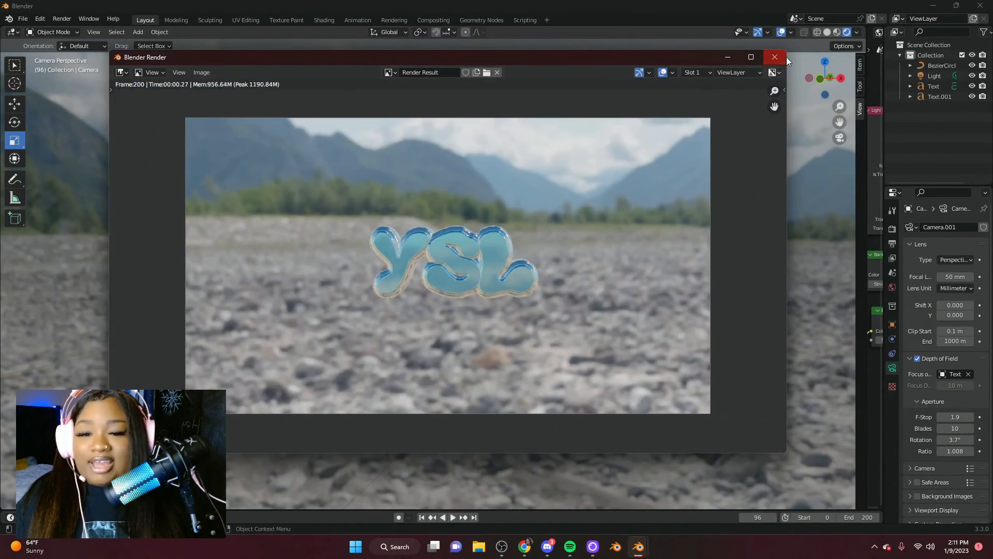
left_click(775, 57)
middle_click_drag(398, 283, 671, 166)
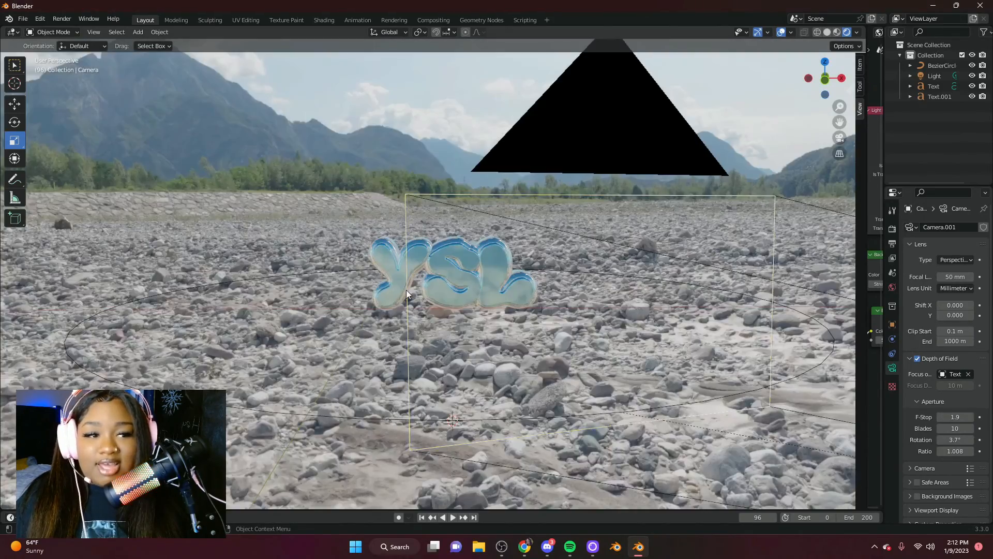
scroll(508, 284, "up", 5)
scroll(428, 288, "down", 2)
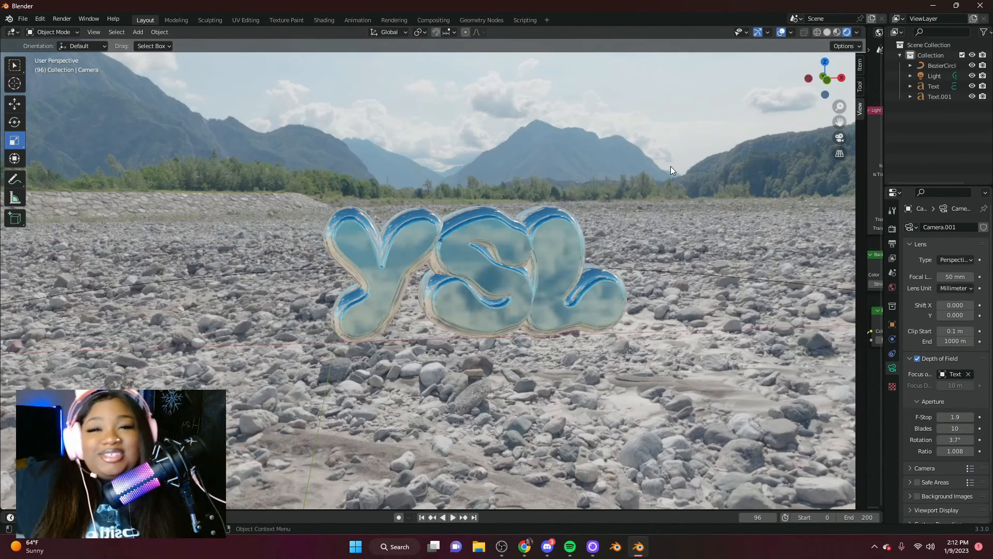